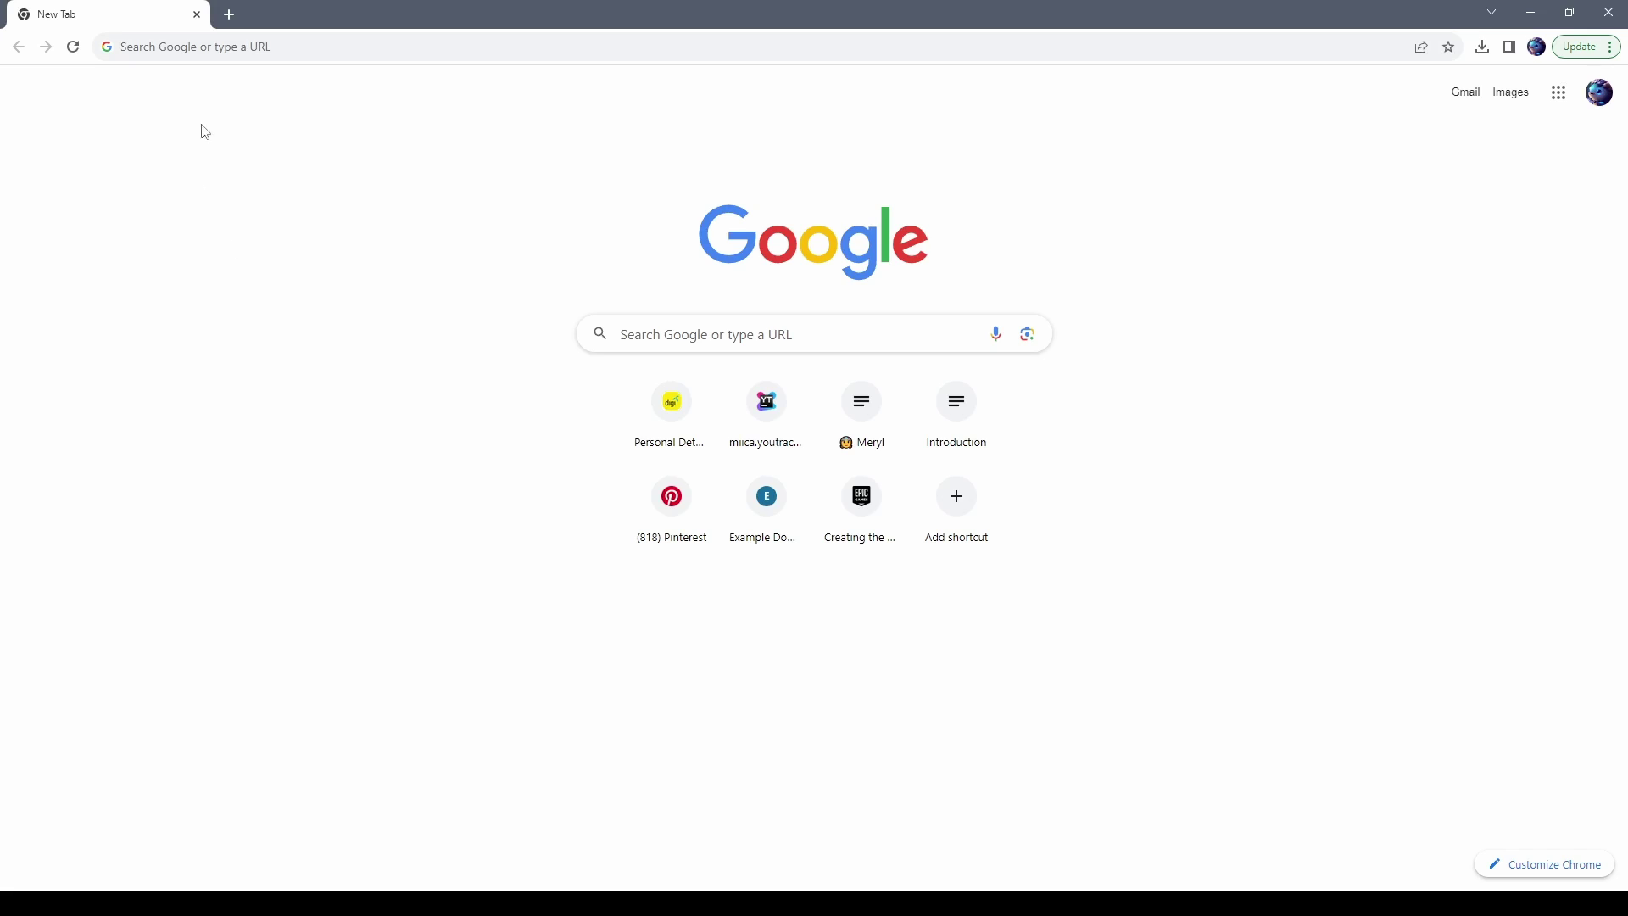
Open miica37.github.io and go to the KawaiiPhysics section of Shenya's Dynamic Meshes & their Additional Bones page
click(221, 44)
text(https://miica37.github.io/)
key(Return)
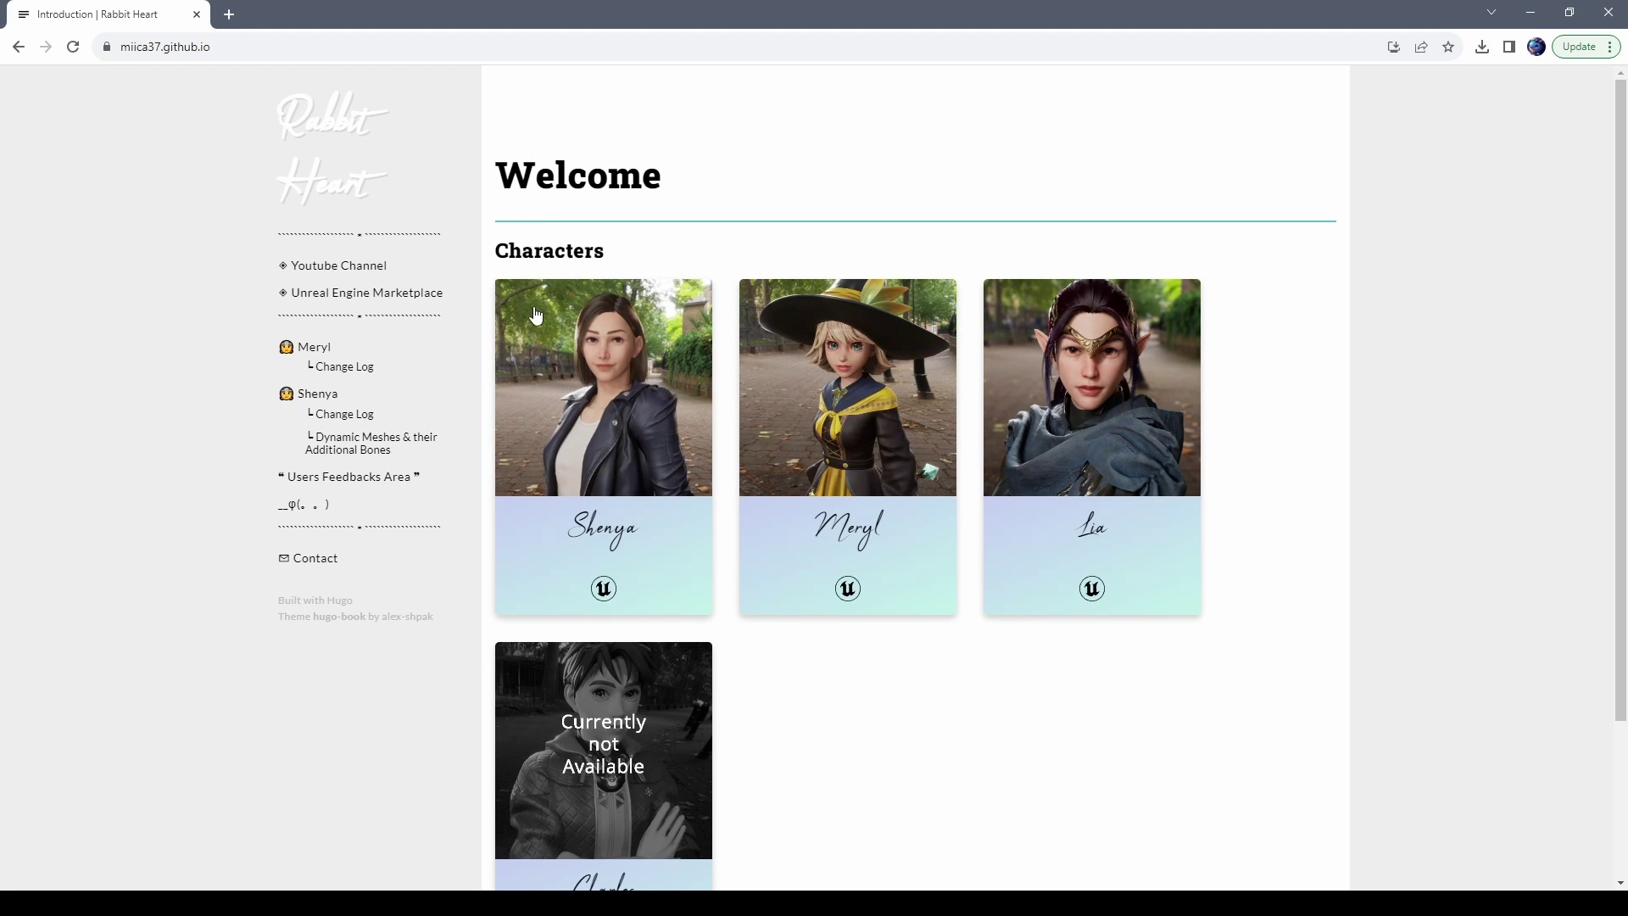
click(374, 442)
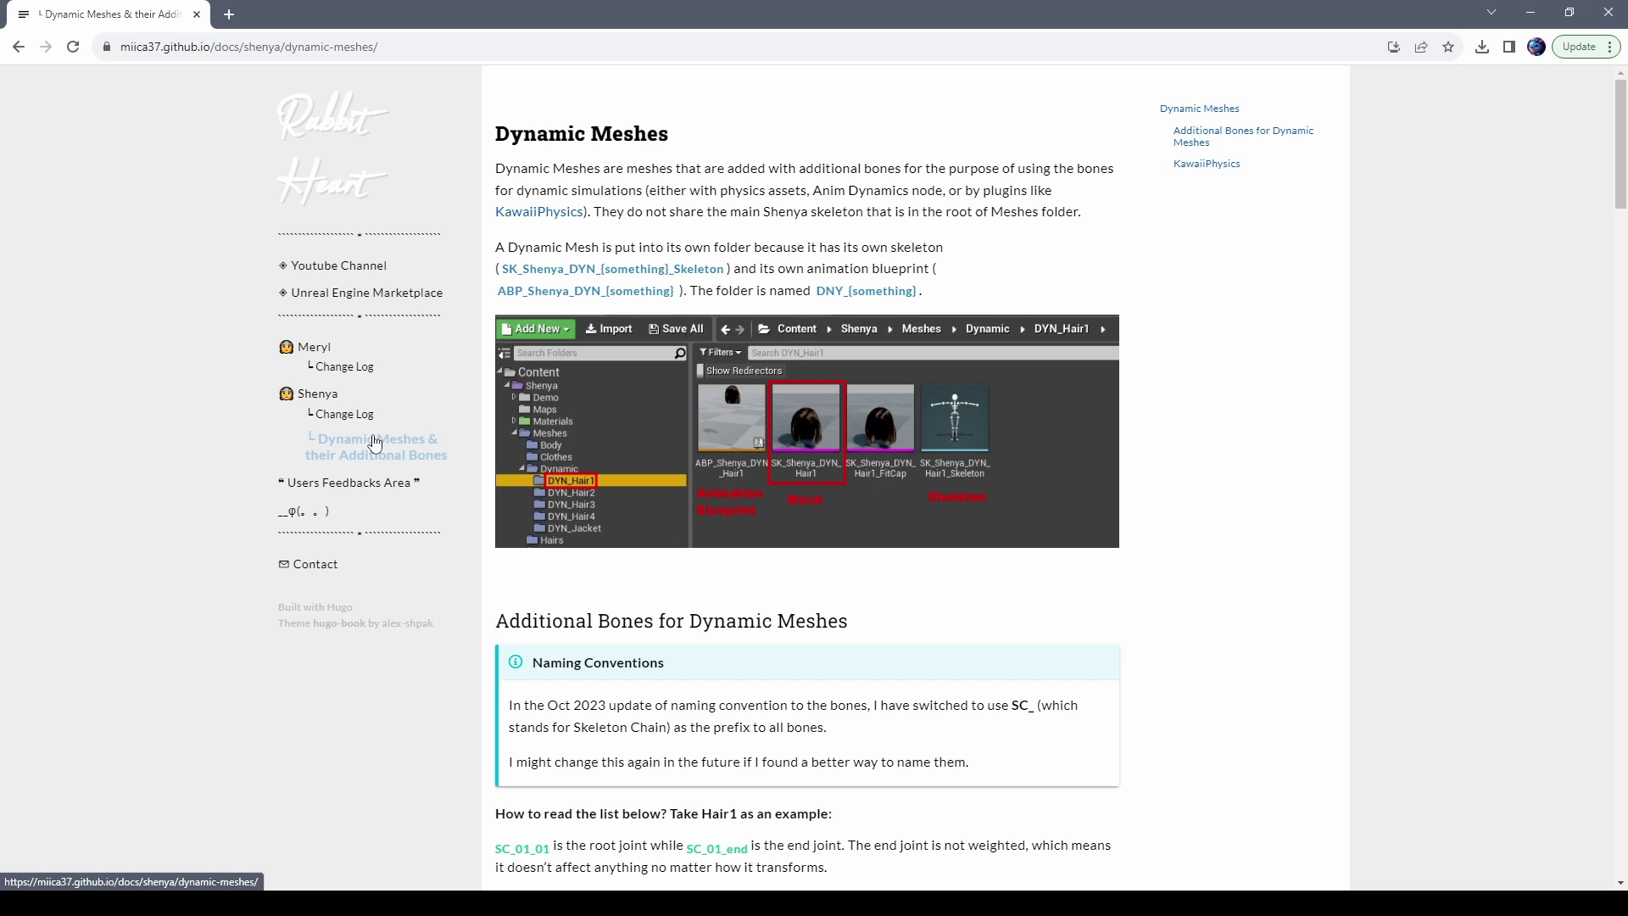
click(1193, 169)
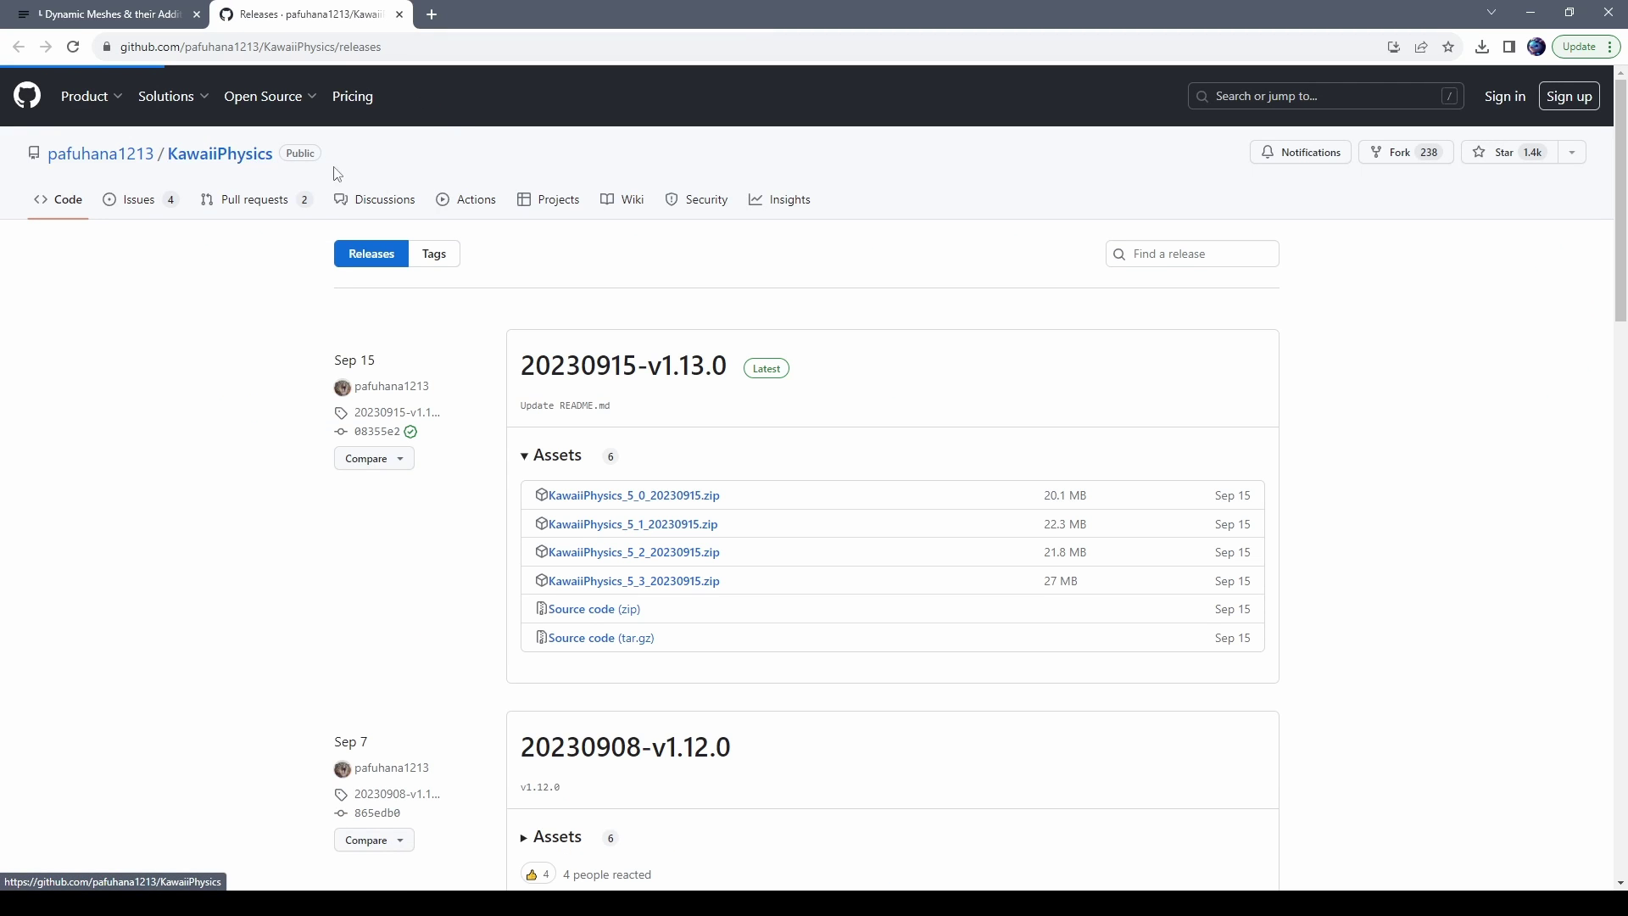
Download KawaiiPhysics_5_2_20230915.zip from the KawaiiPhysics releases page and open the archive from the Unreal-Plugins folder
click(220, 153)
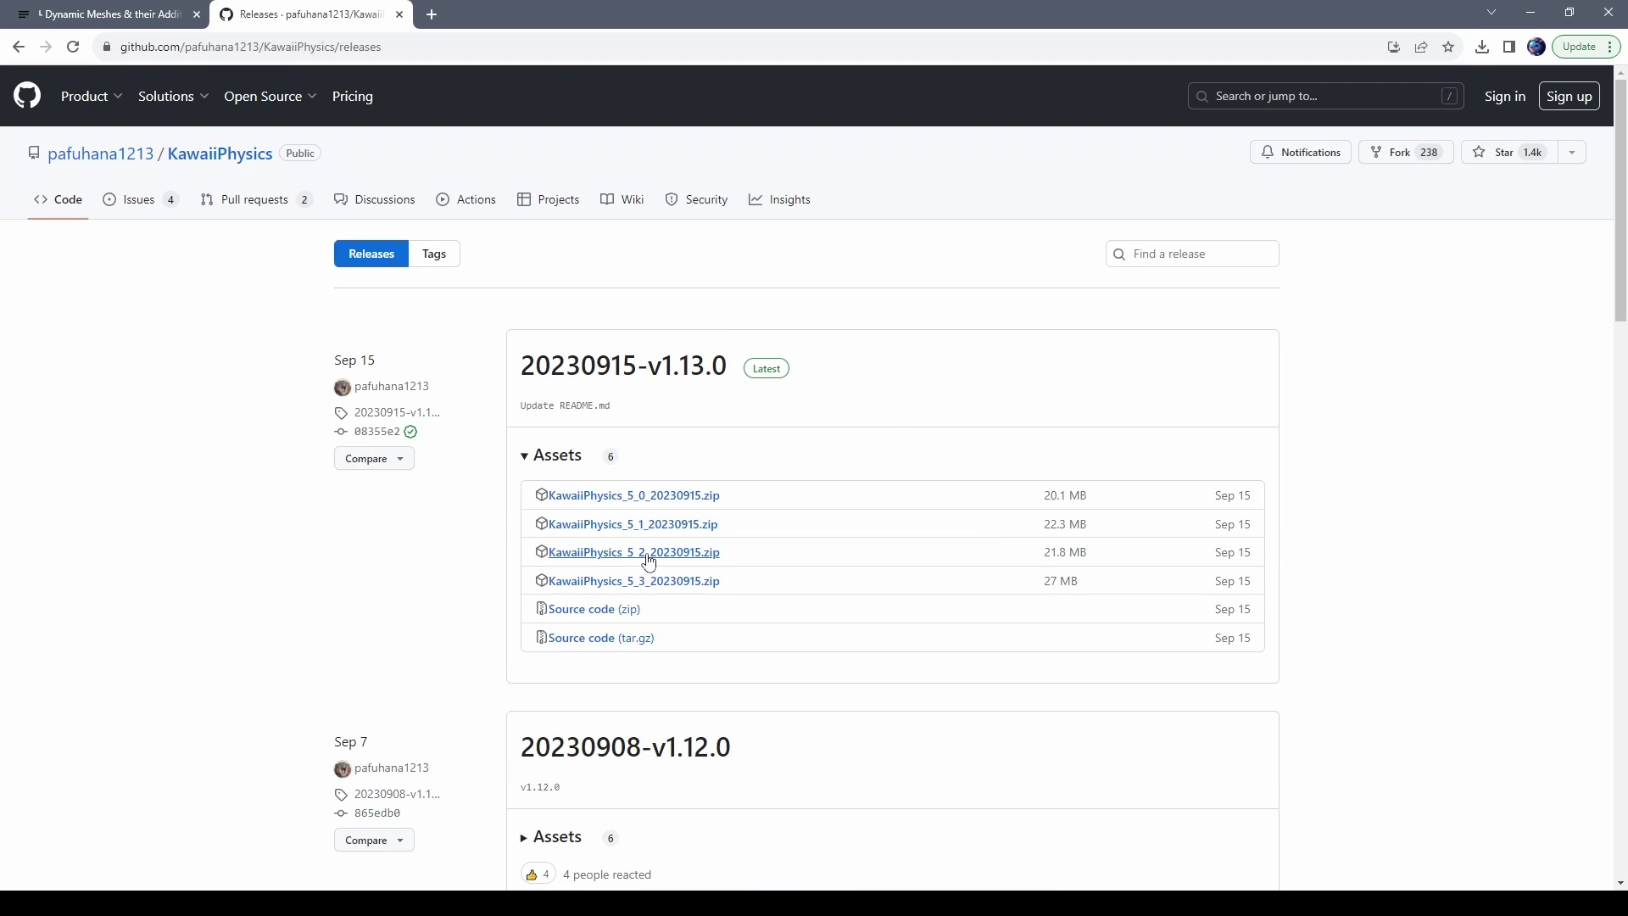
click(650, 560)
click(801, 902)
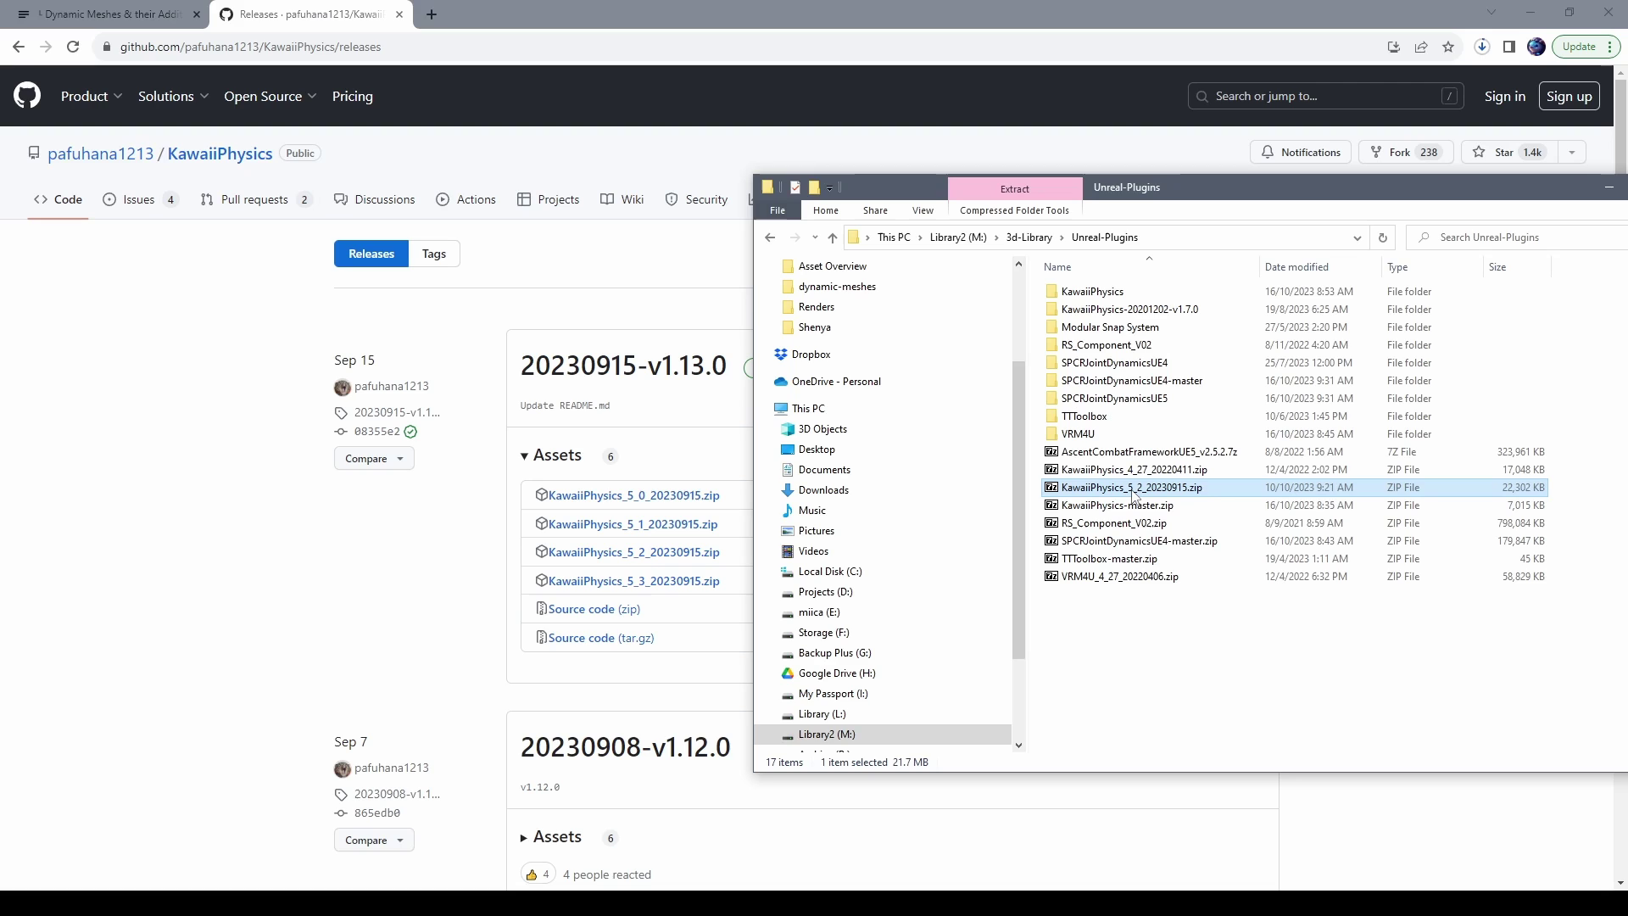
double_click(1132, 492)
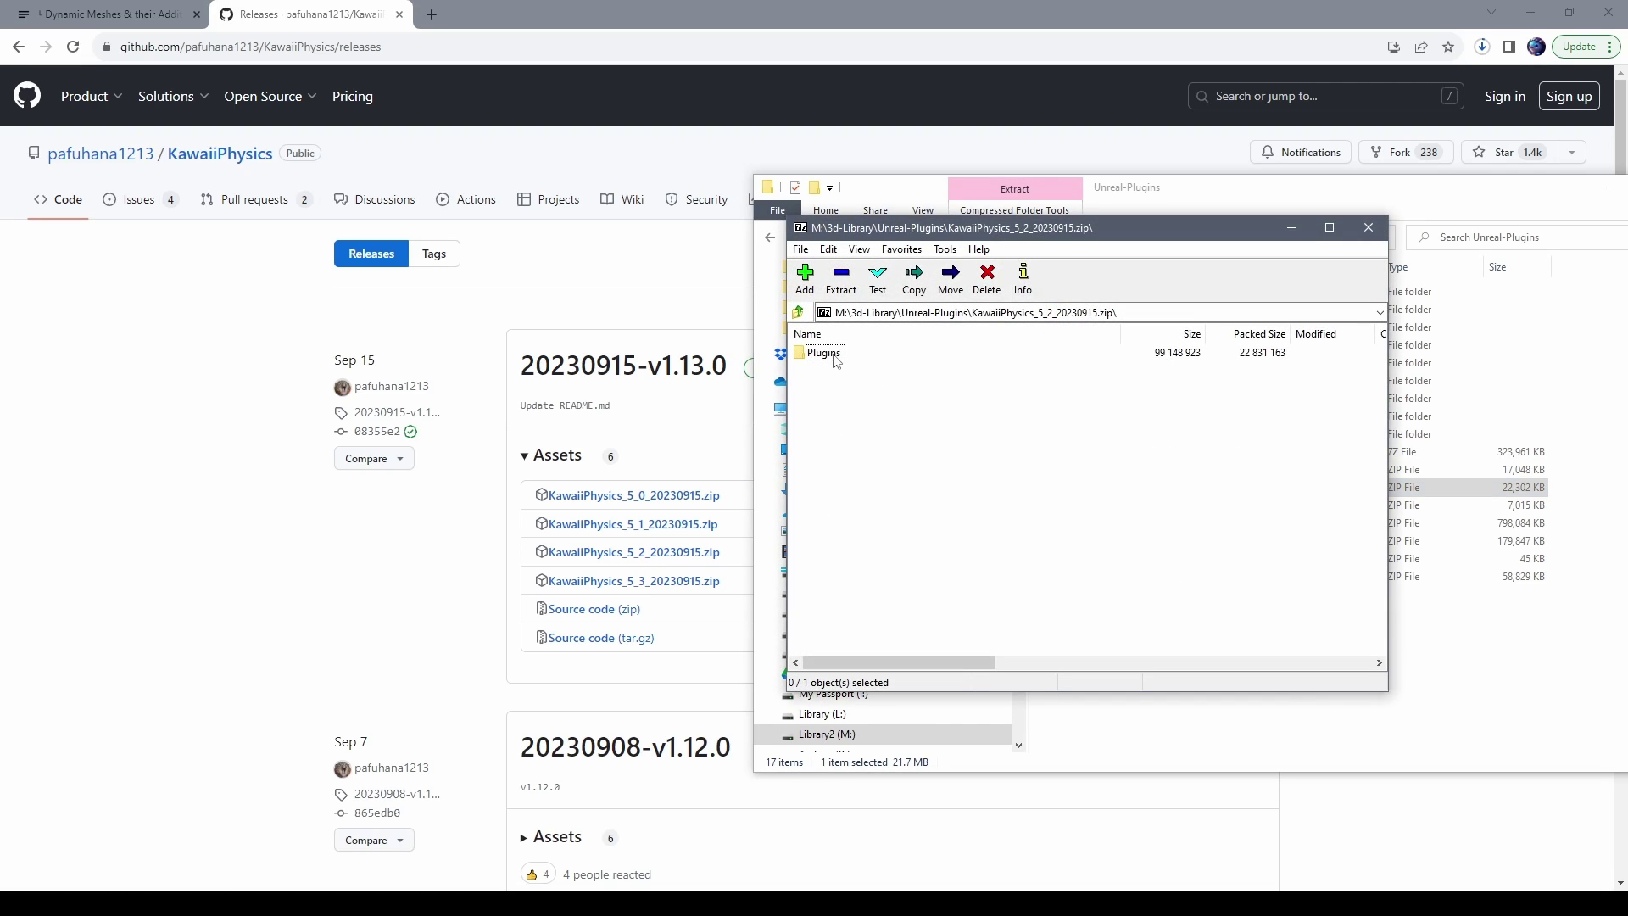
Extract the archive's Plugins folder into the Shenya 5.2 project folder
click(709, 901)
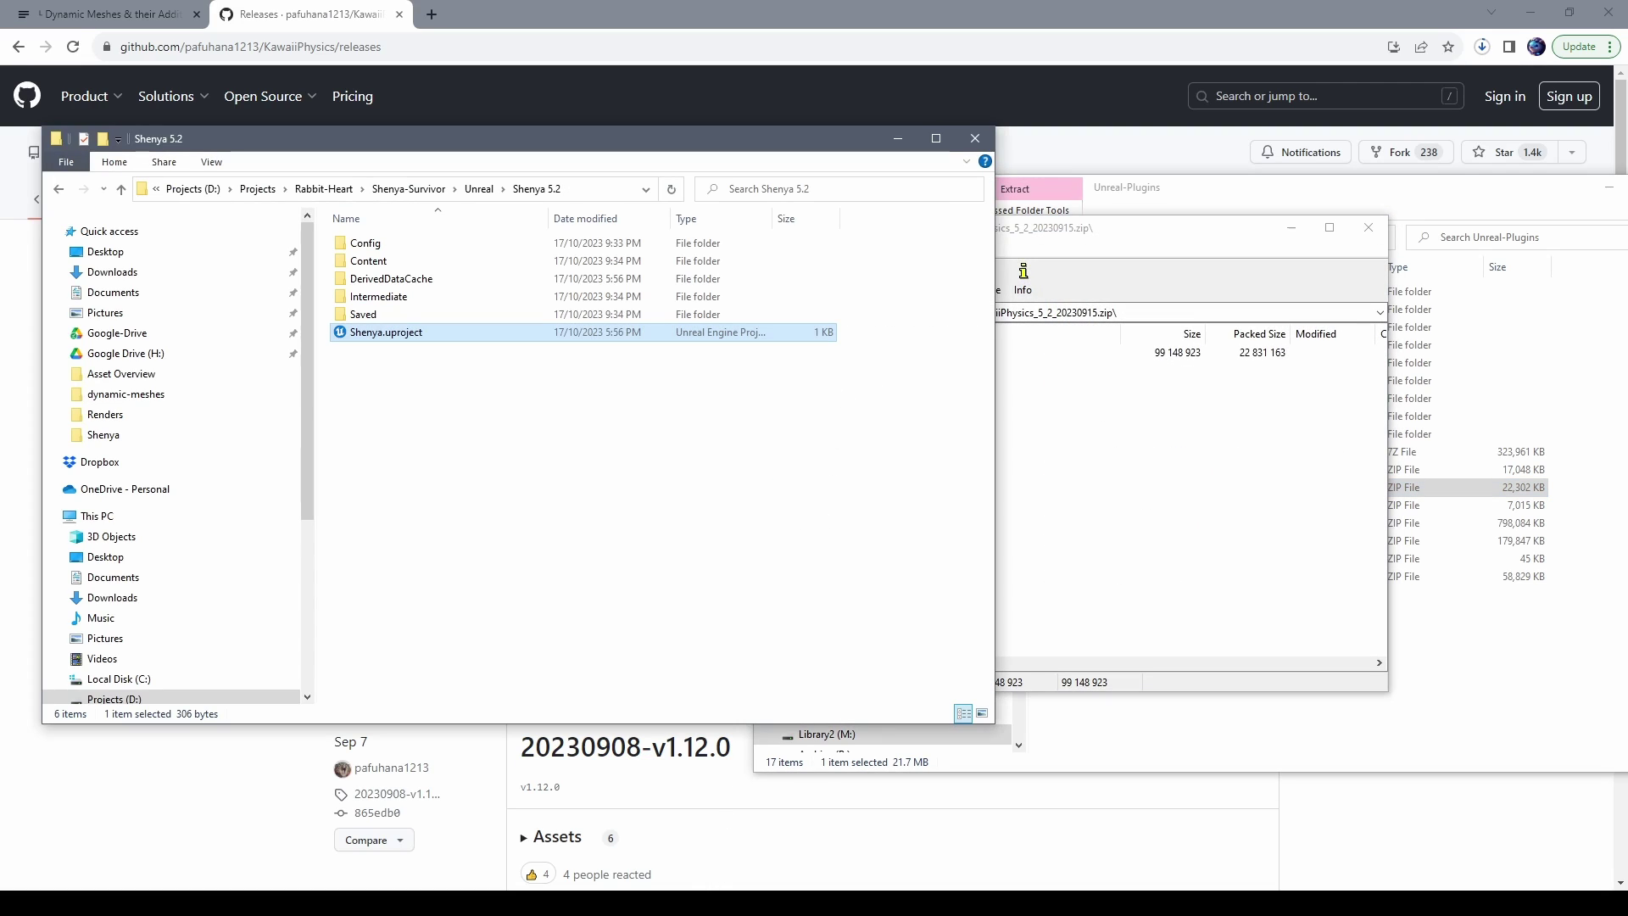
click(1115, 358)
drag(941, 236, 1004, 236)
drag(886, 353, 627, 385)
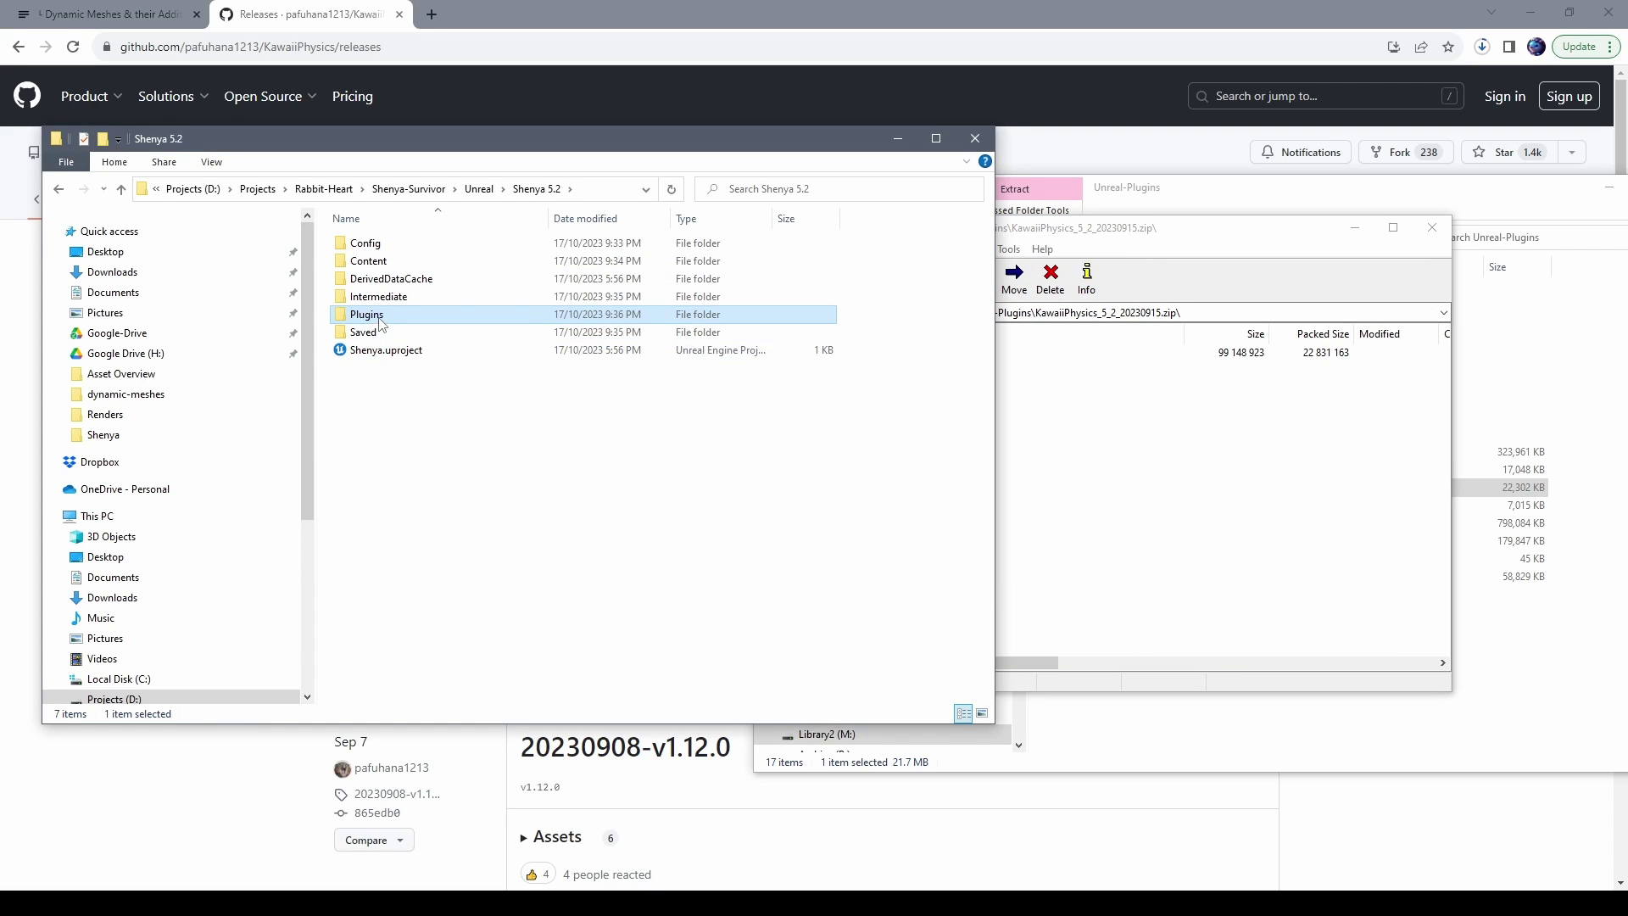
Check the KawaiiPhysics folder inside the project's Plugins folder, and open Shenya.uproject from the Shenya 5.2 folder
double_click(379, 322)
double_click(381, 244)
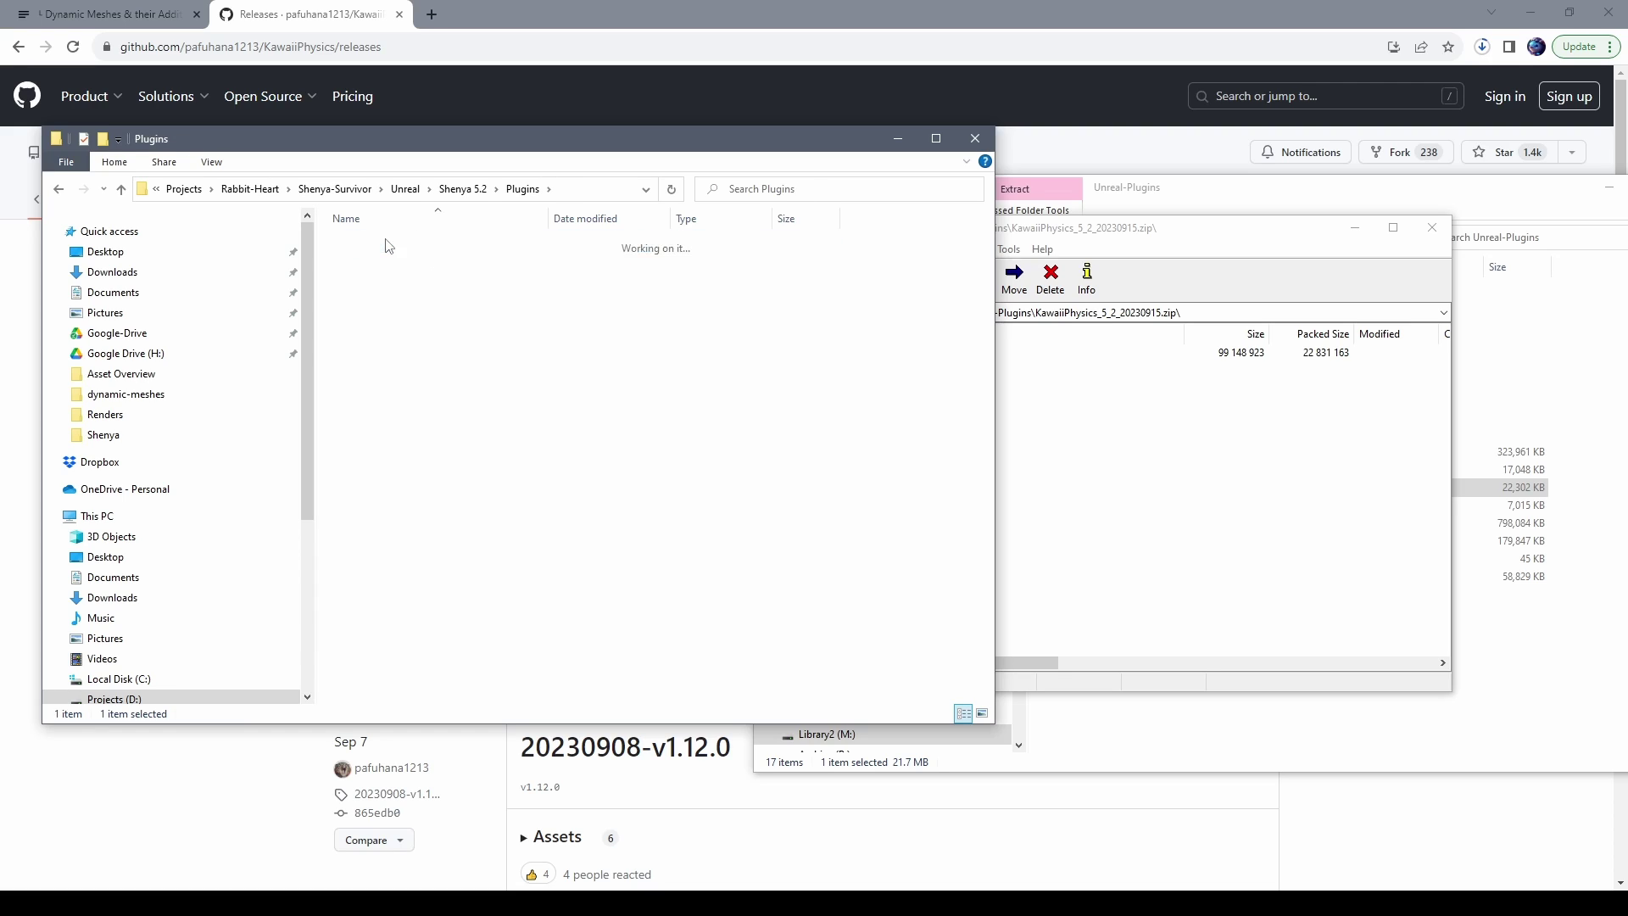
click(1406, 309)
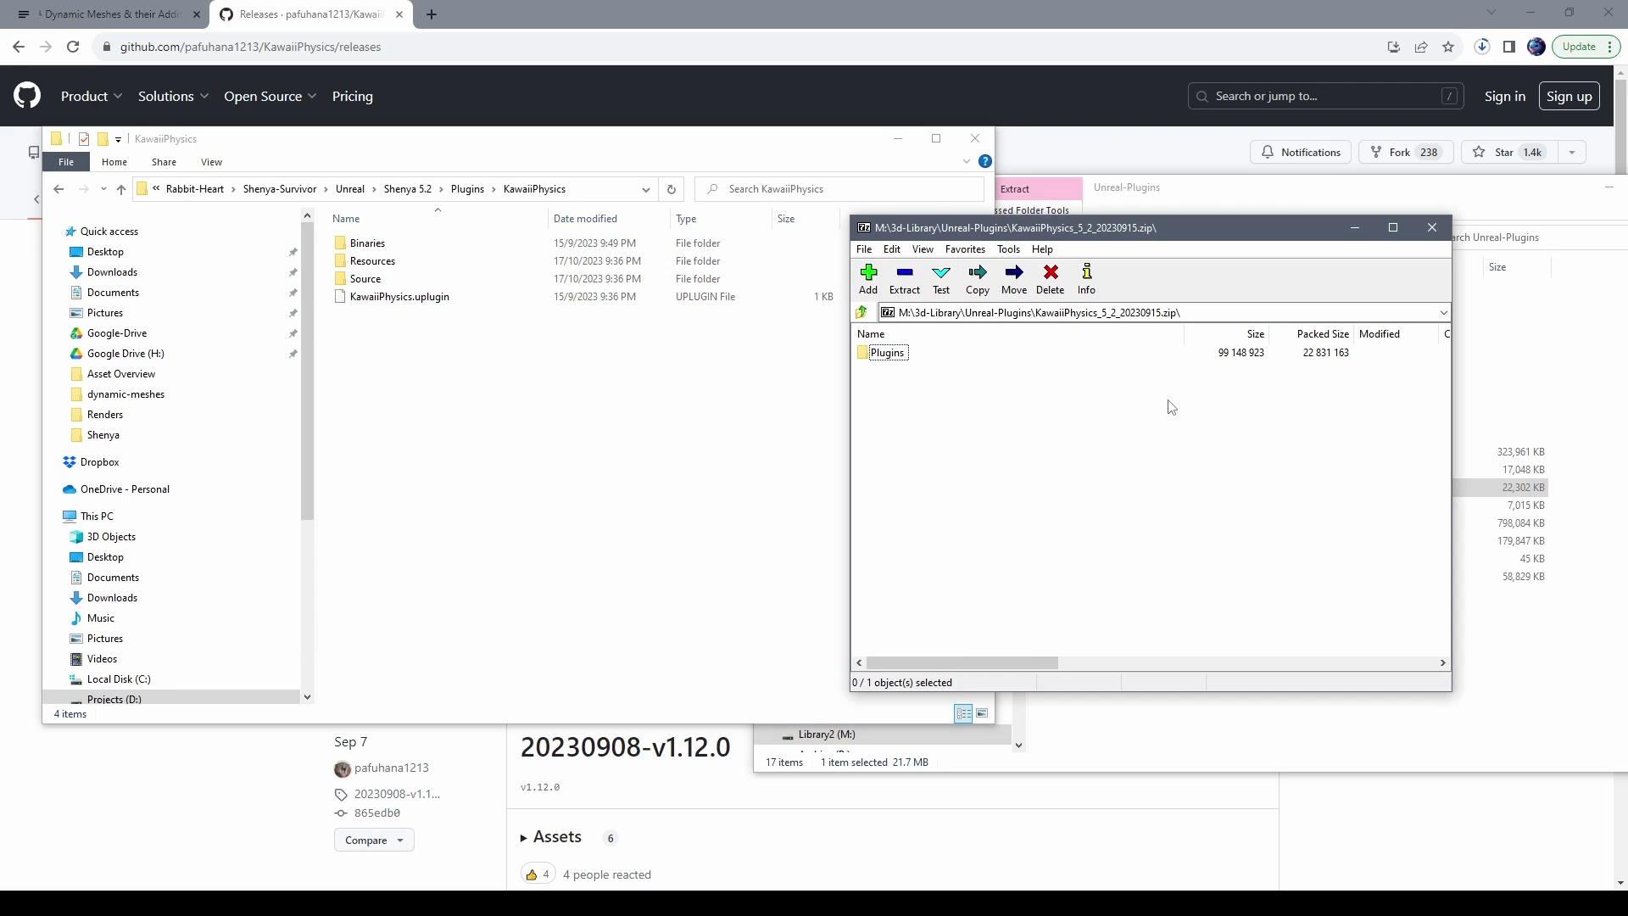
click(430, 190)
click(411, 358)
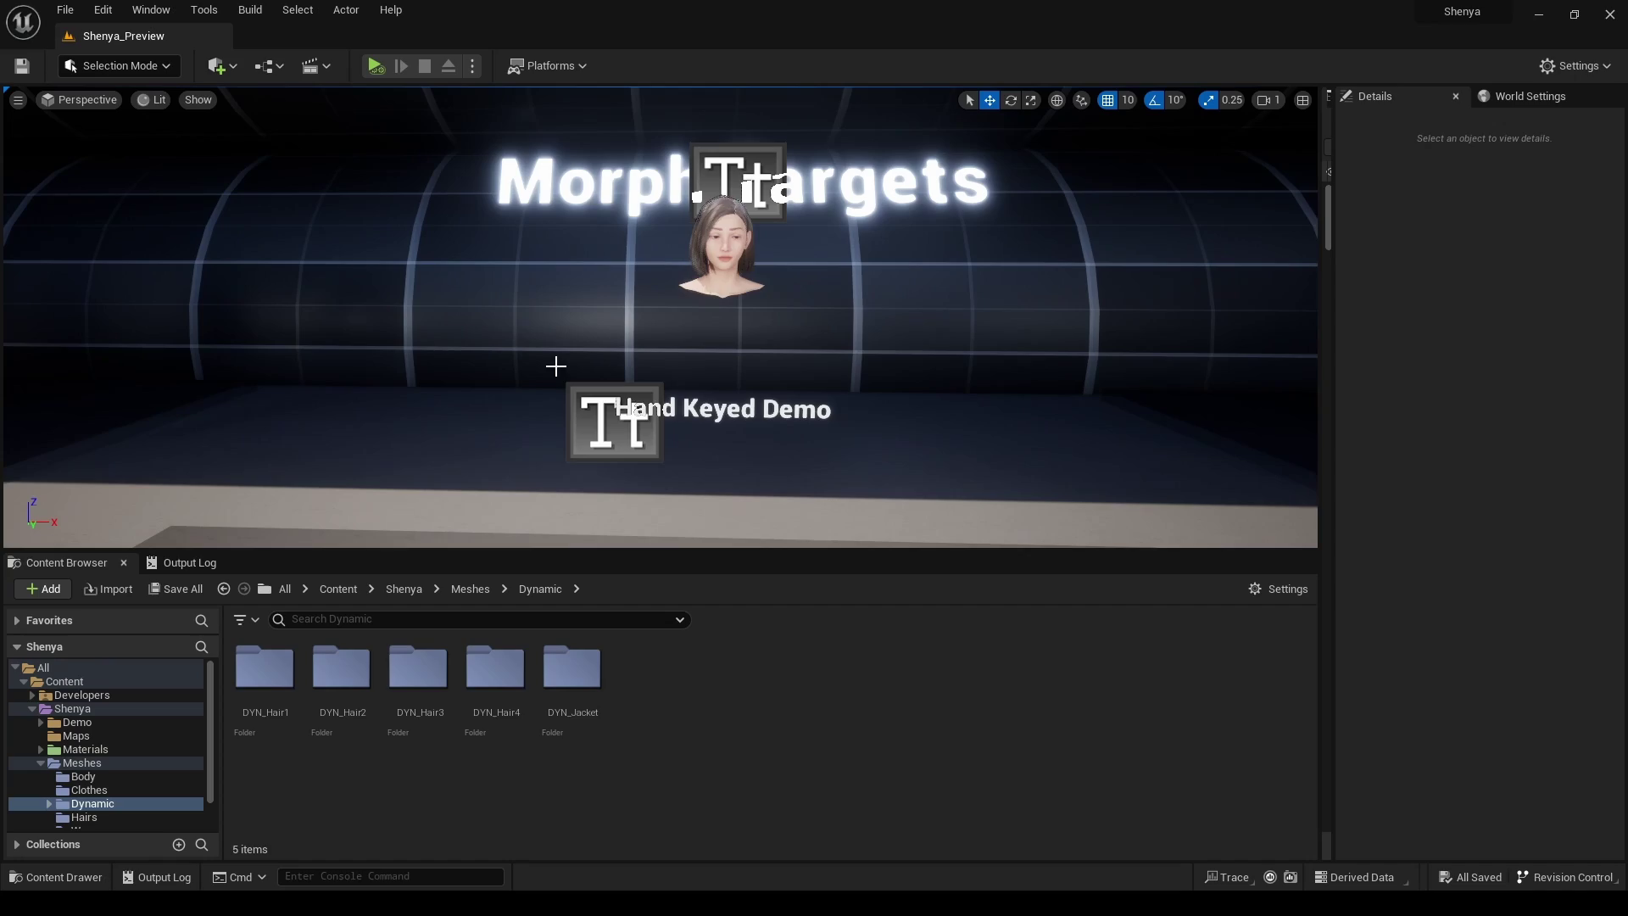
Simulate the level from beside the ponytailed hoodie character to examine the hair movement, and stop the simulation
right_drag(603, 356, 586, 359)
key(d)
key(s)
key(d)
key(w)
scroll(586, 358, down, 1)
key(e)
key(a)
key(d)
key(w)
scroll(587, 359, down, 6)
key(alt+p)
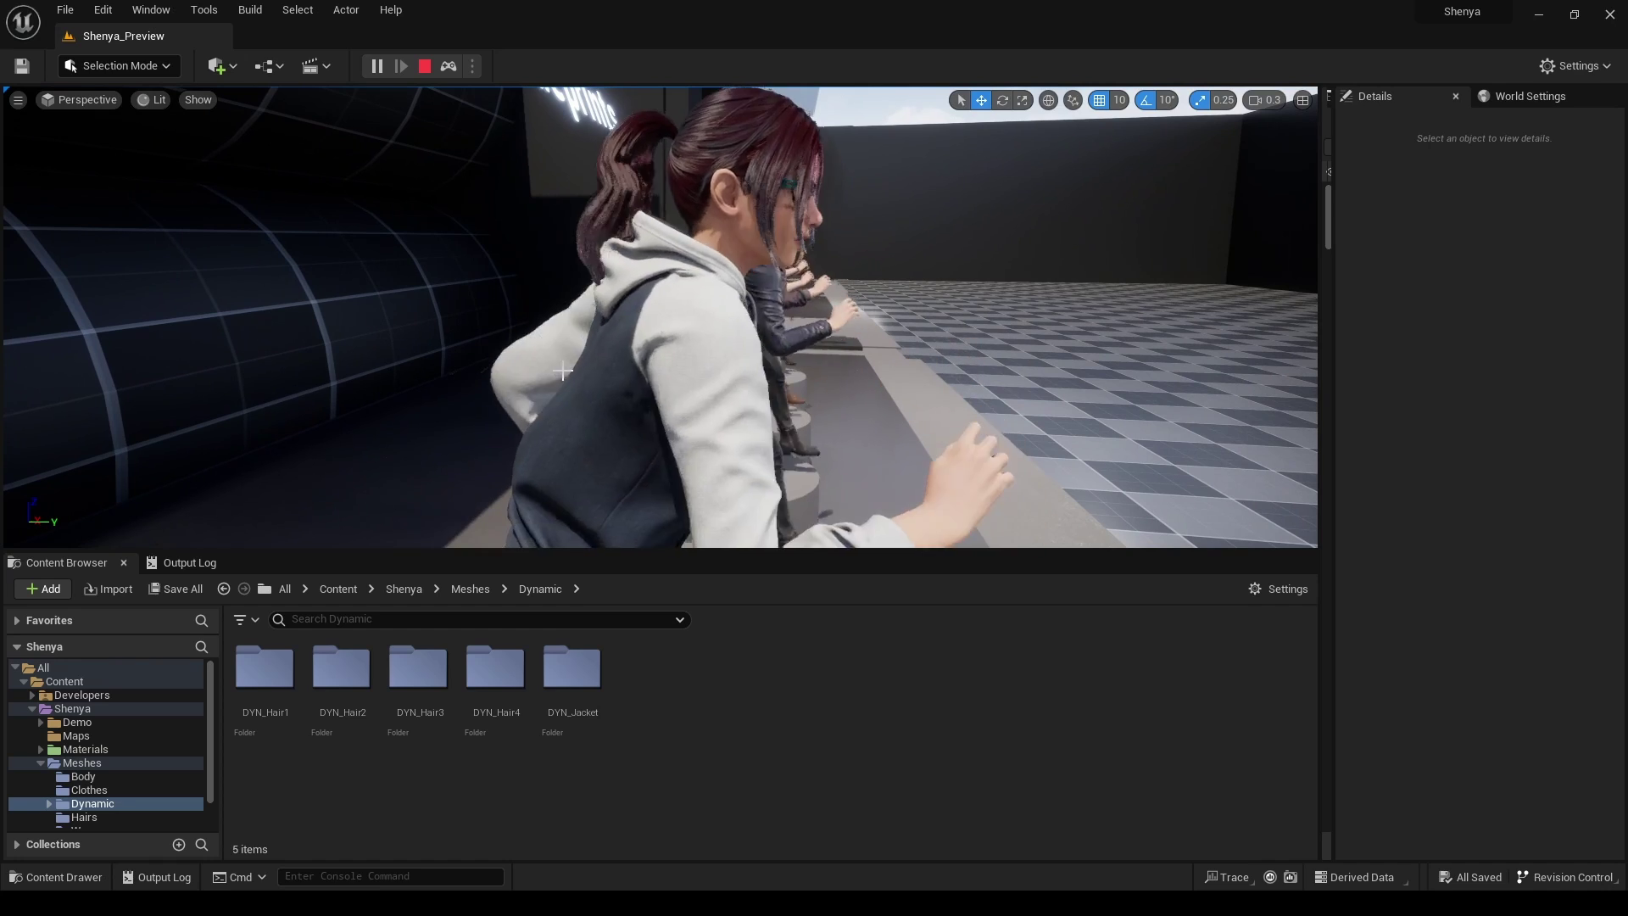
key(Escape)
Find the blueprint of the ponytailed SK_Shenya3 character and open BP_Shenya_Look2 in the full blueprint editor
click(502, 183)
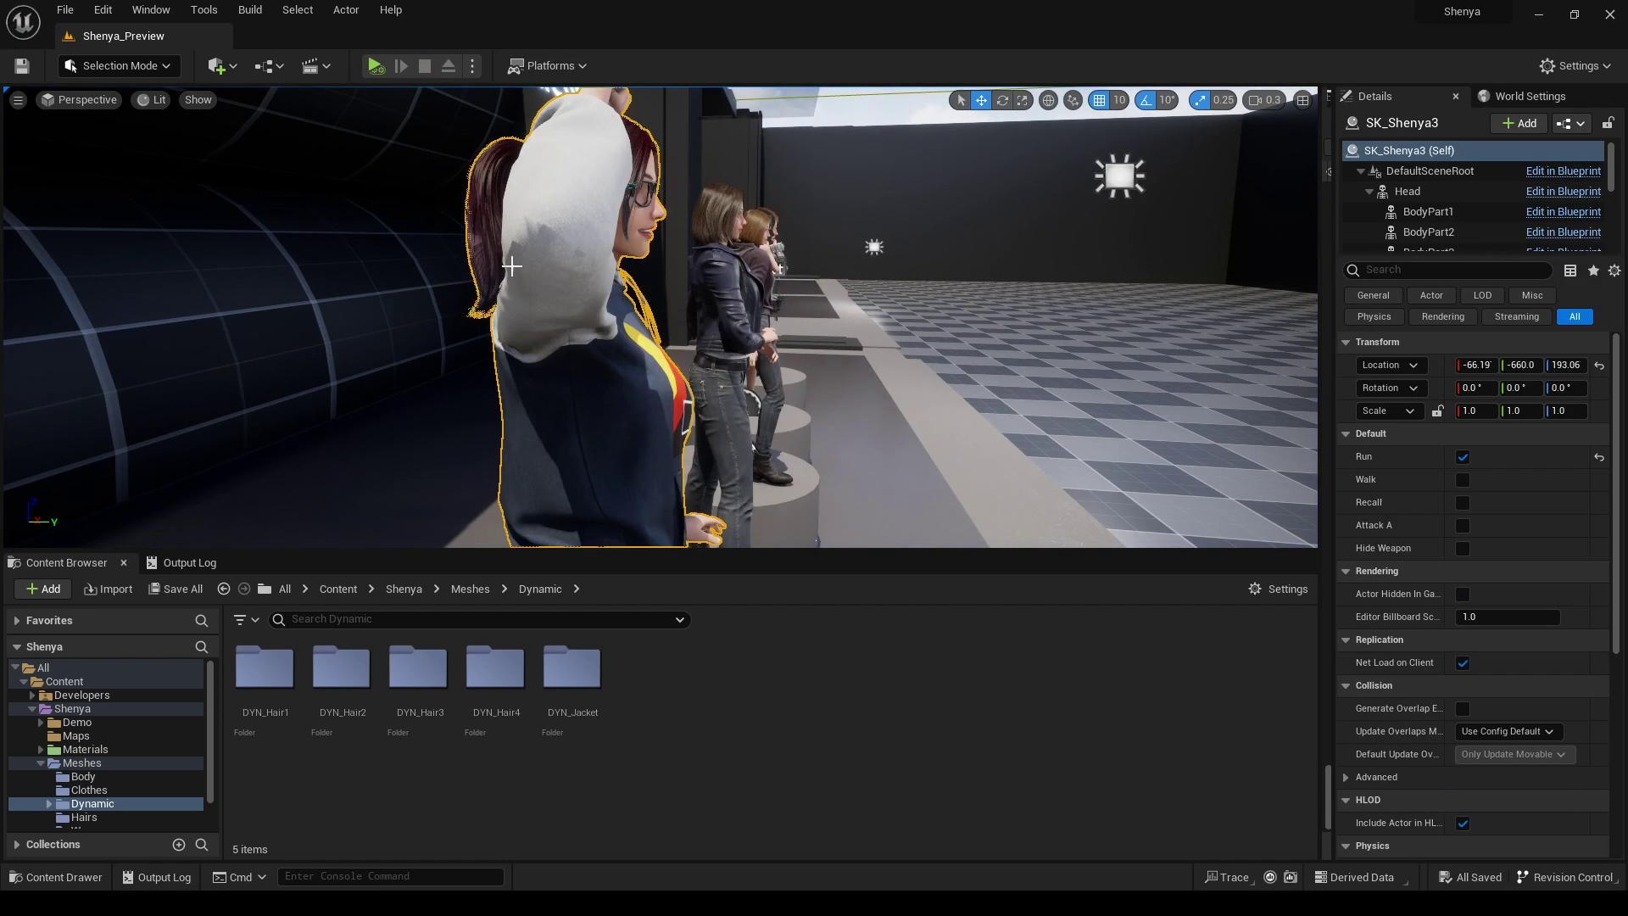
key(ctrl+b)
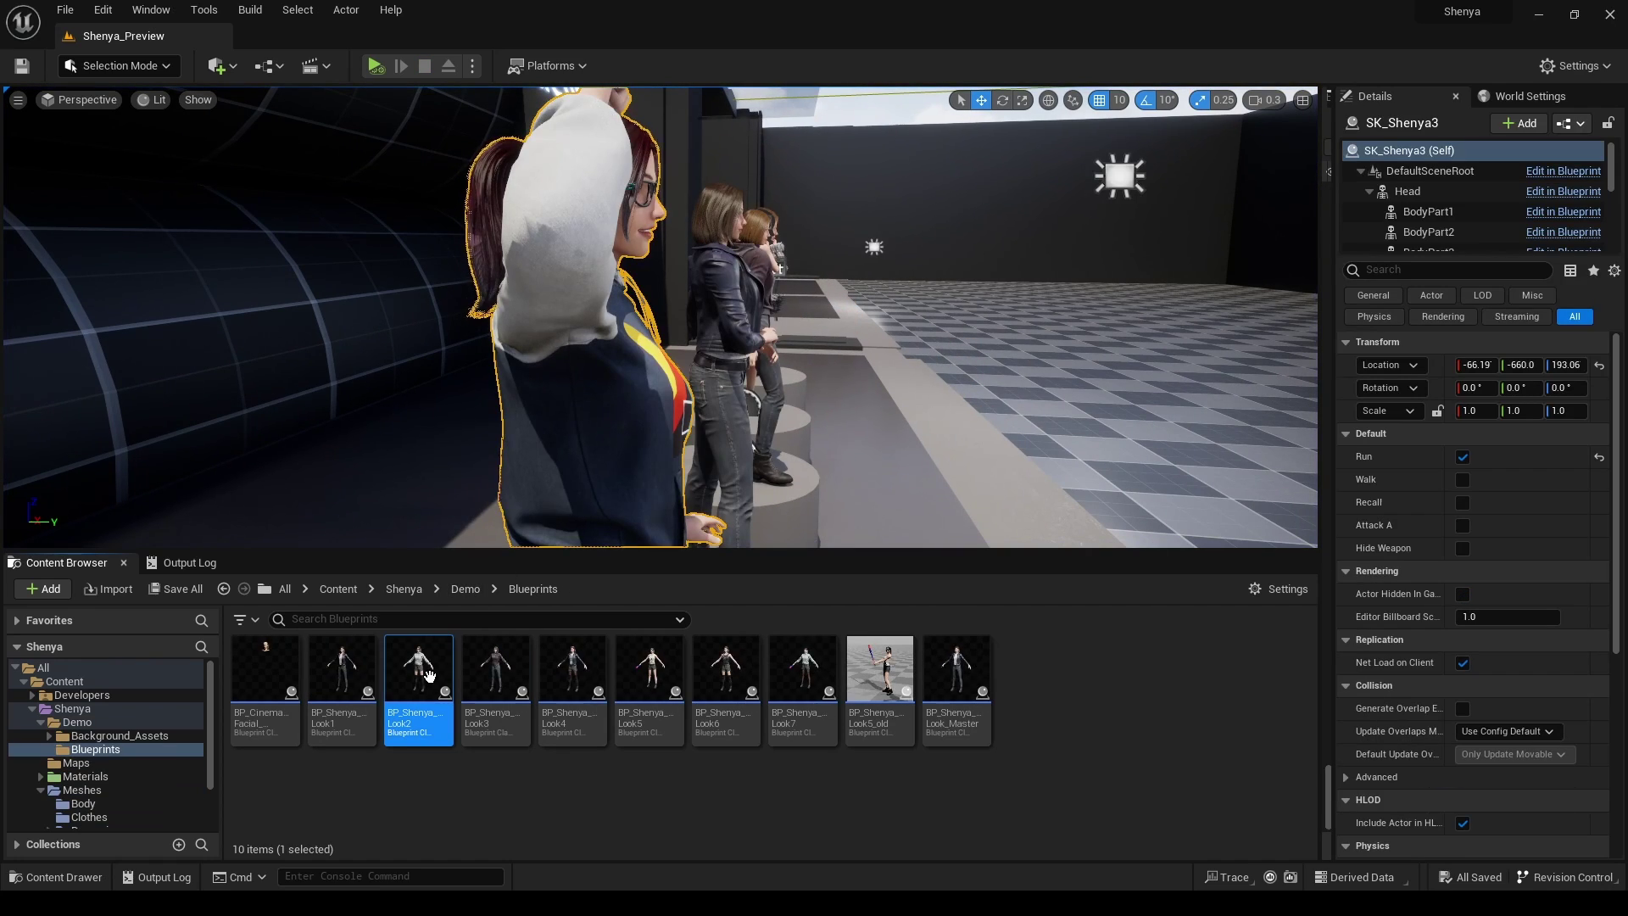
double_click(419, 669)
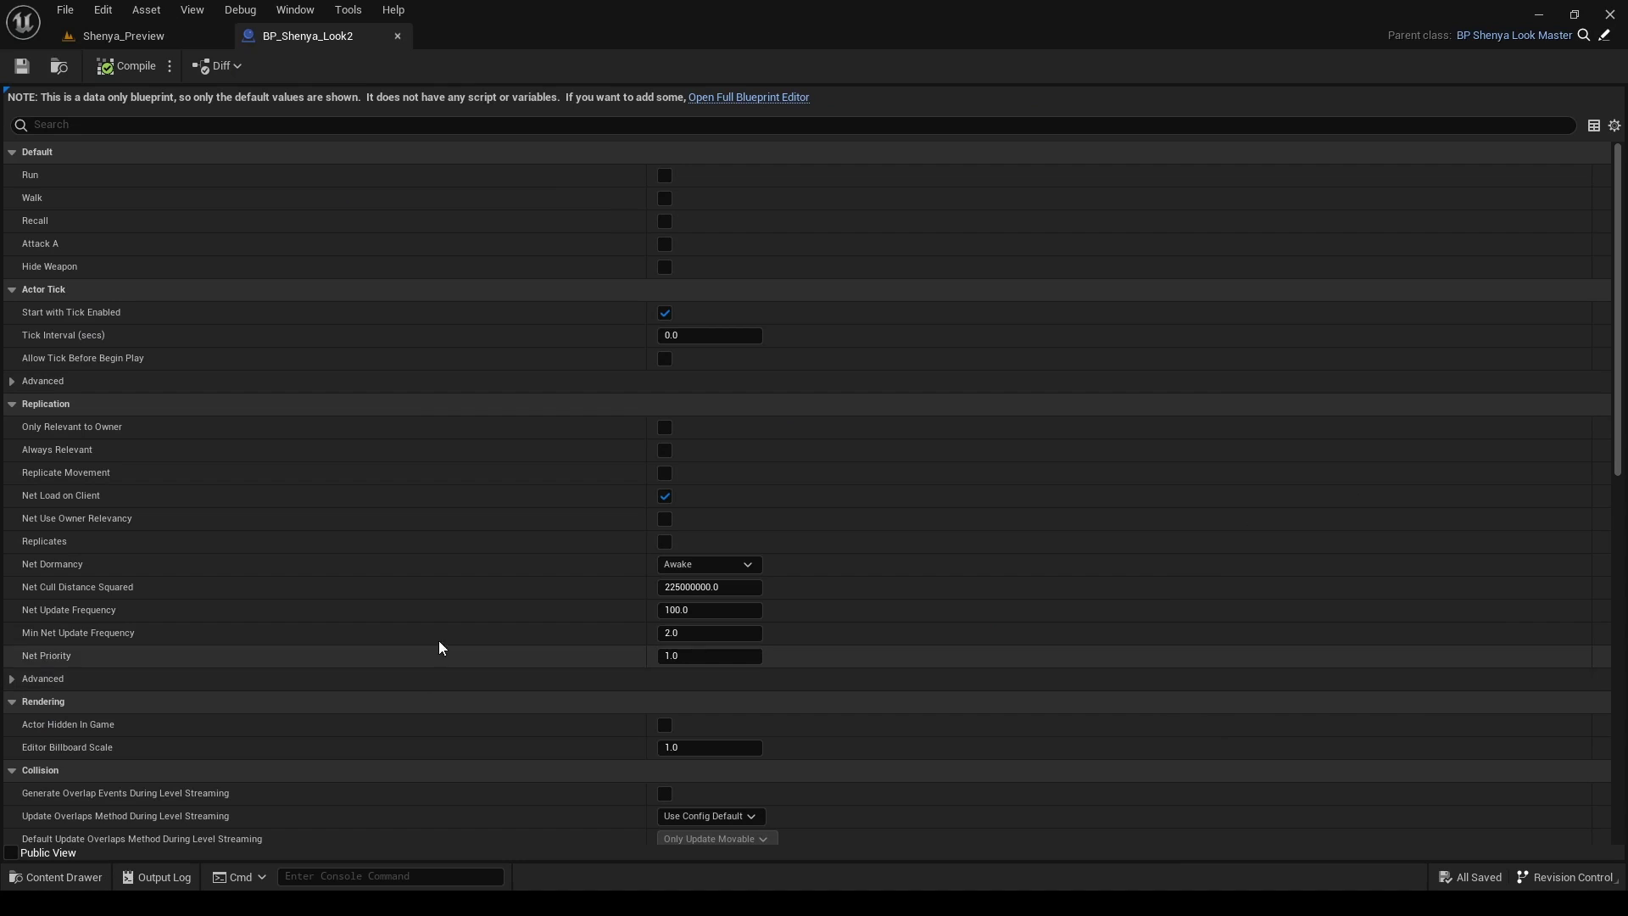
click(707, 98)
Show the 3D preview of BP_Shenya_Look2 and select its Hair component
scroll(198, 294, down, 2)
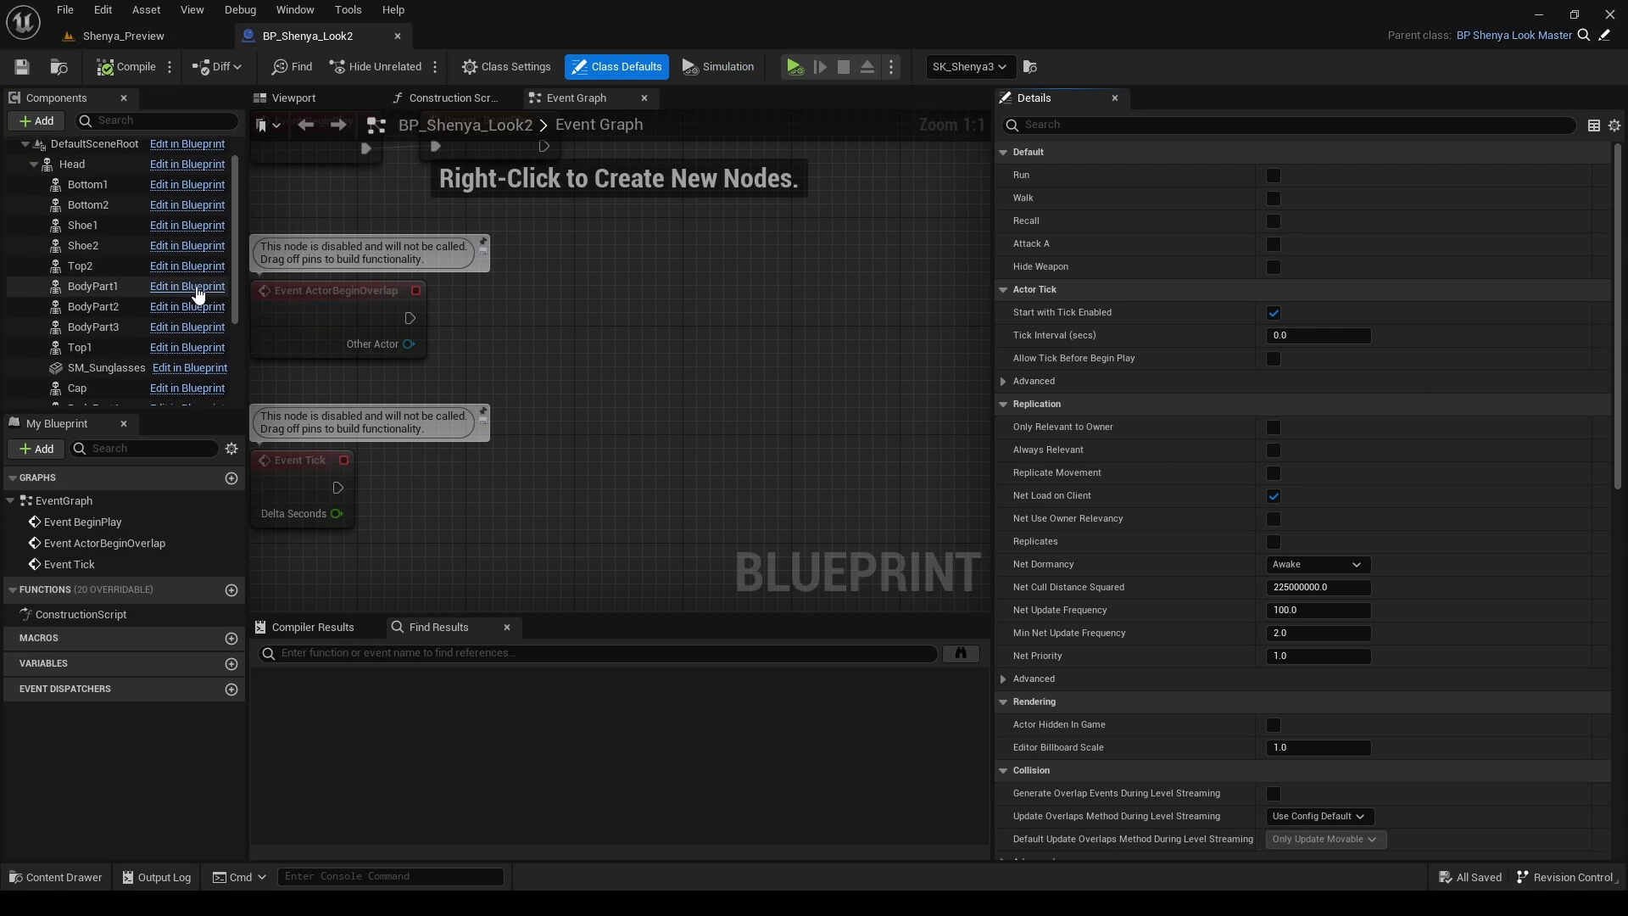
scroll(197, 294, down, 2)
click(315, 96)
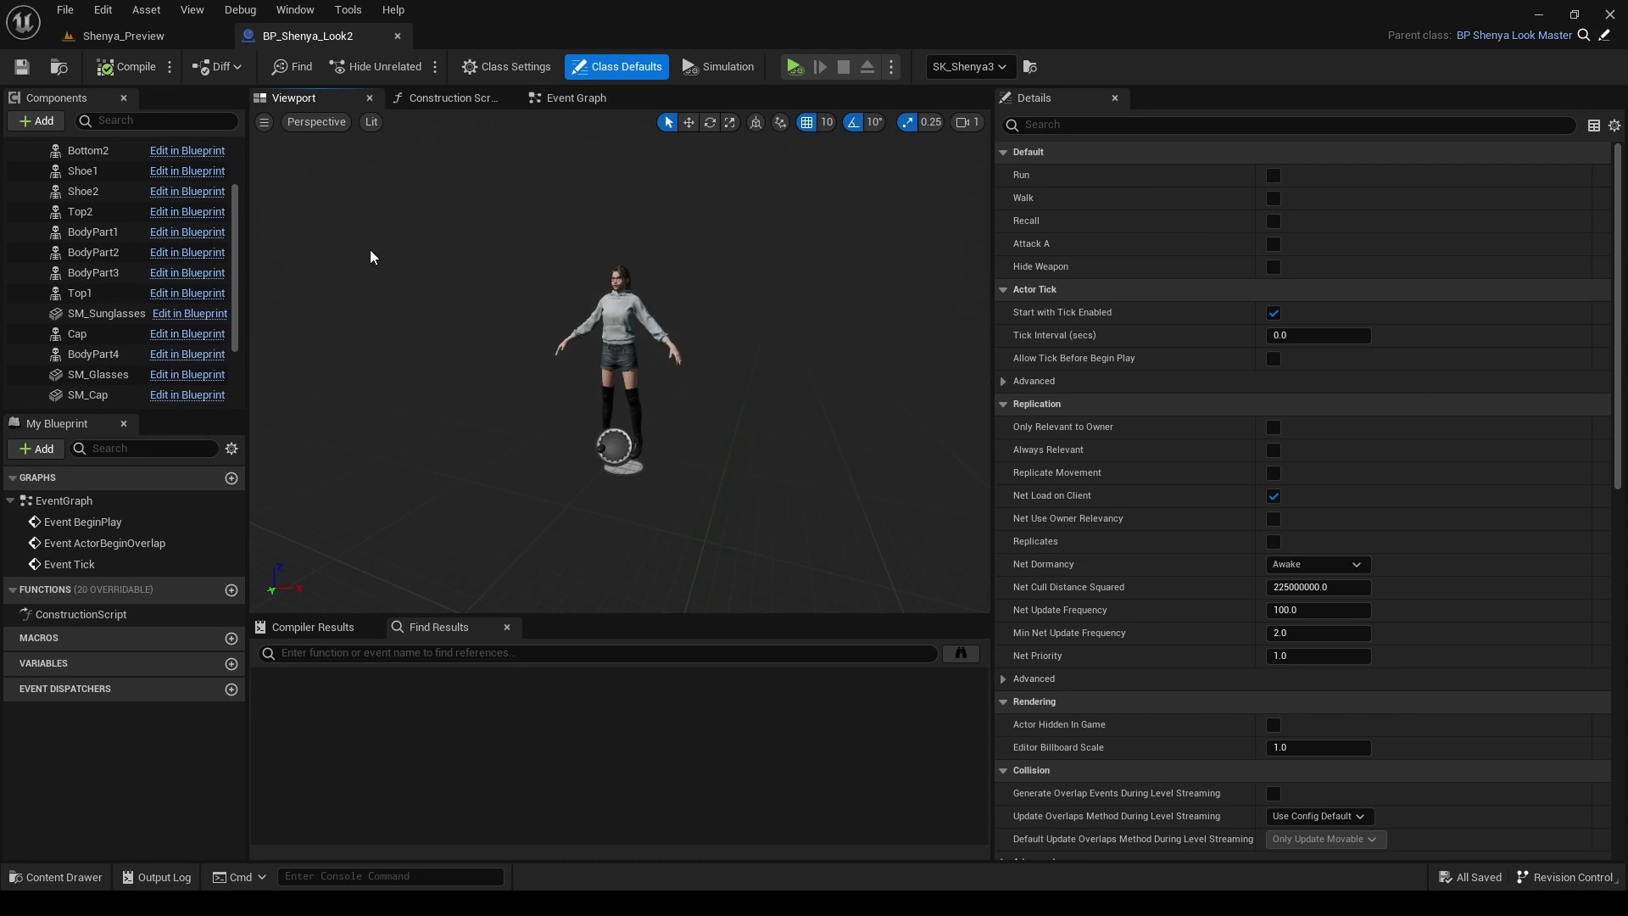
scroll(103, 372, down, 2)
click(85, 381)
scroll(588, 290, up, 4)
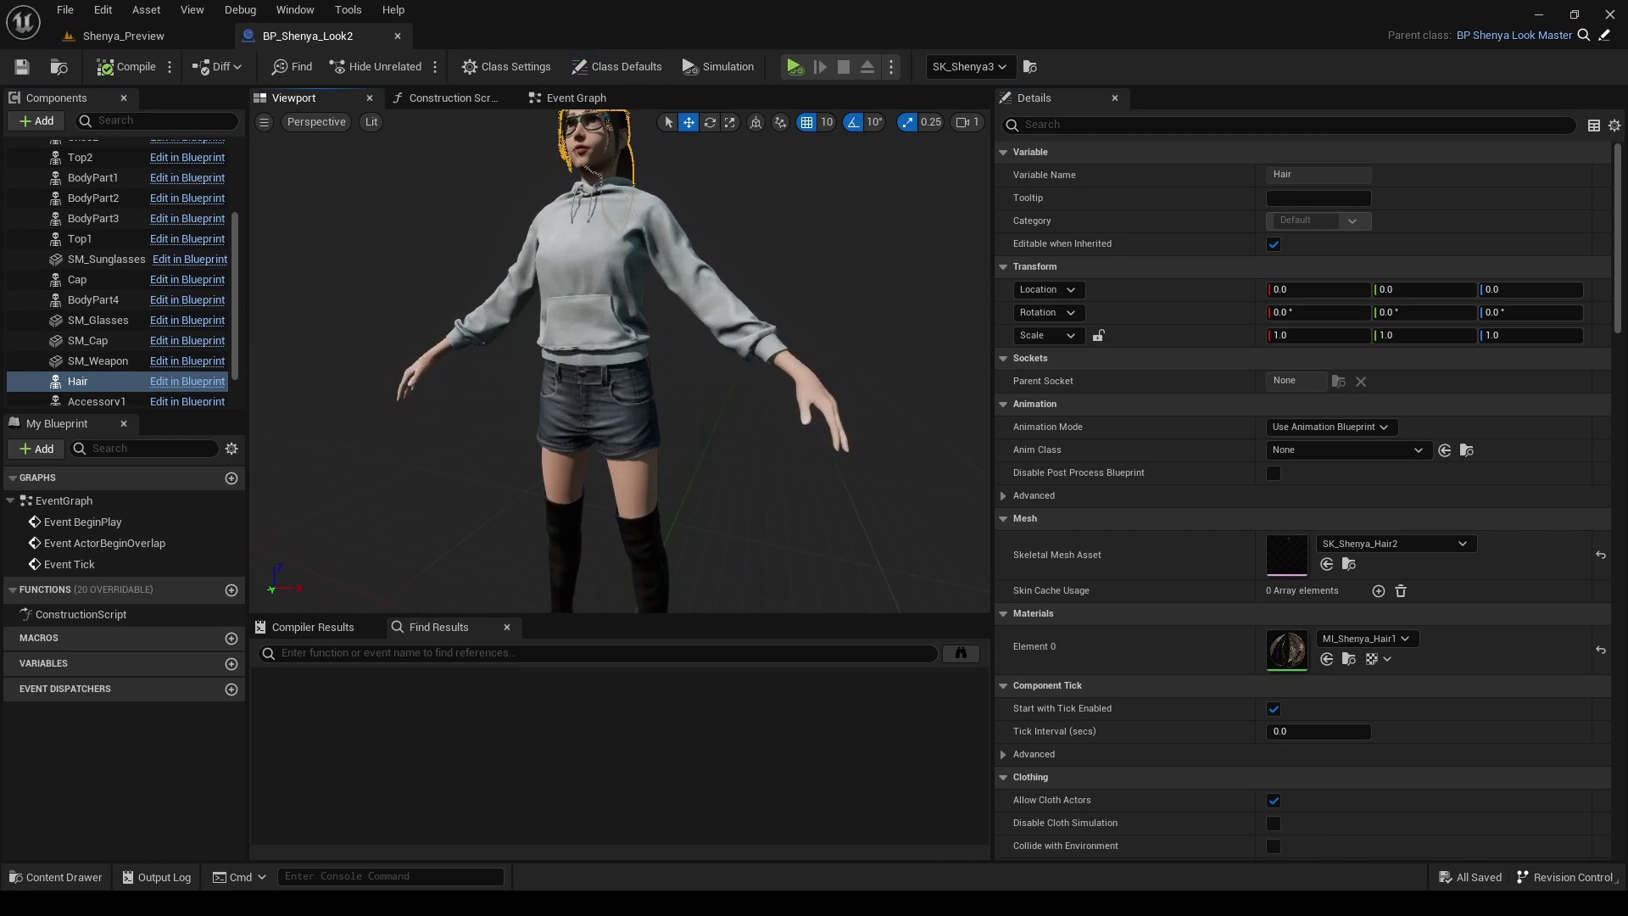
scroll(590, 289, down, 4)
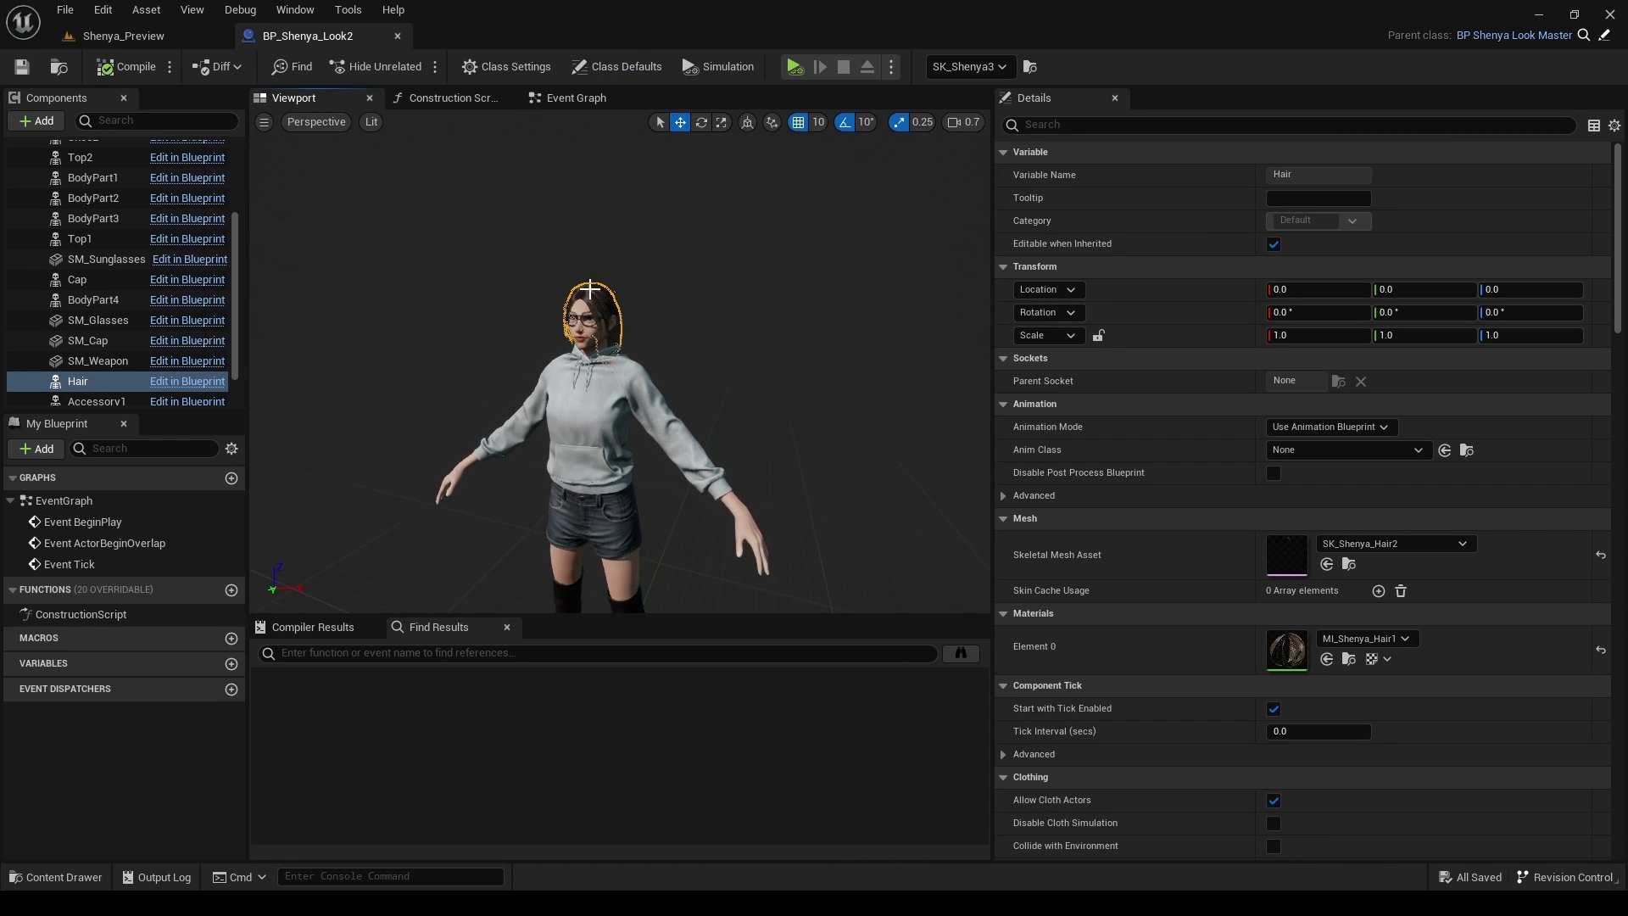
Open the SK_Shenya_Hair2 mesh, set the clothing of Section 0 to None and save the asset
double_click(1289, 555)
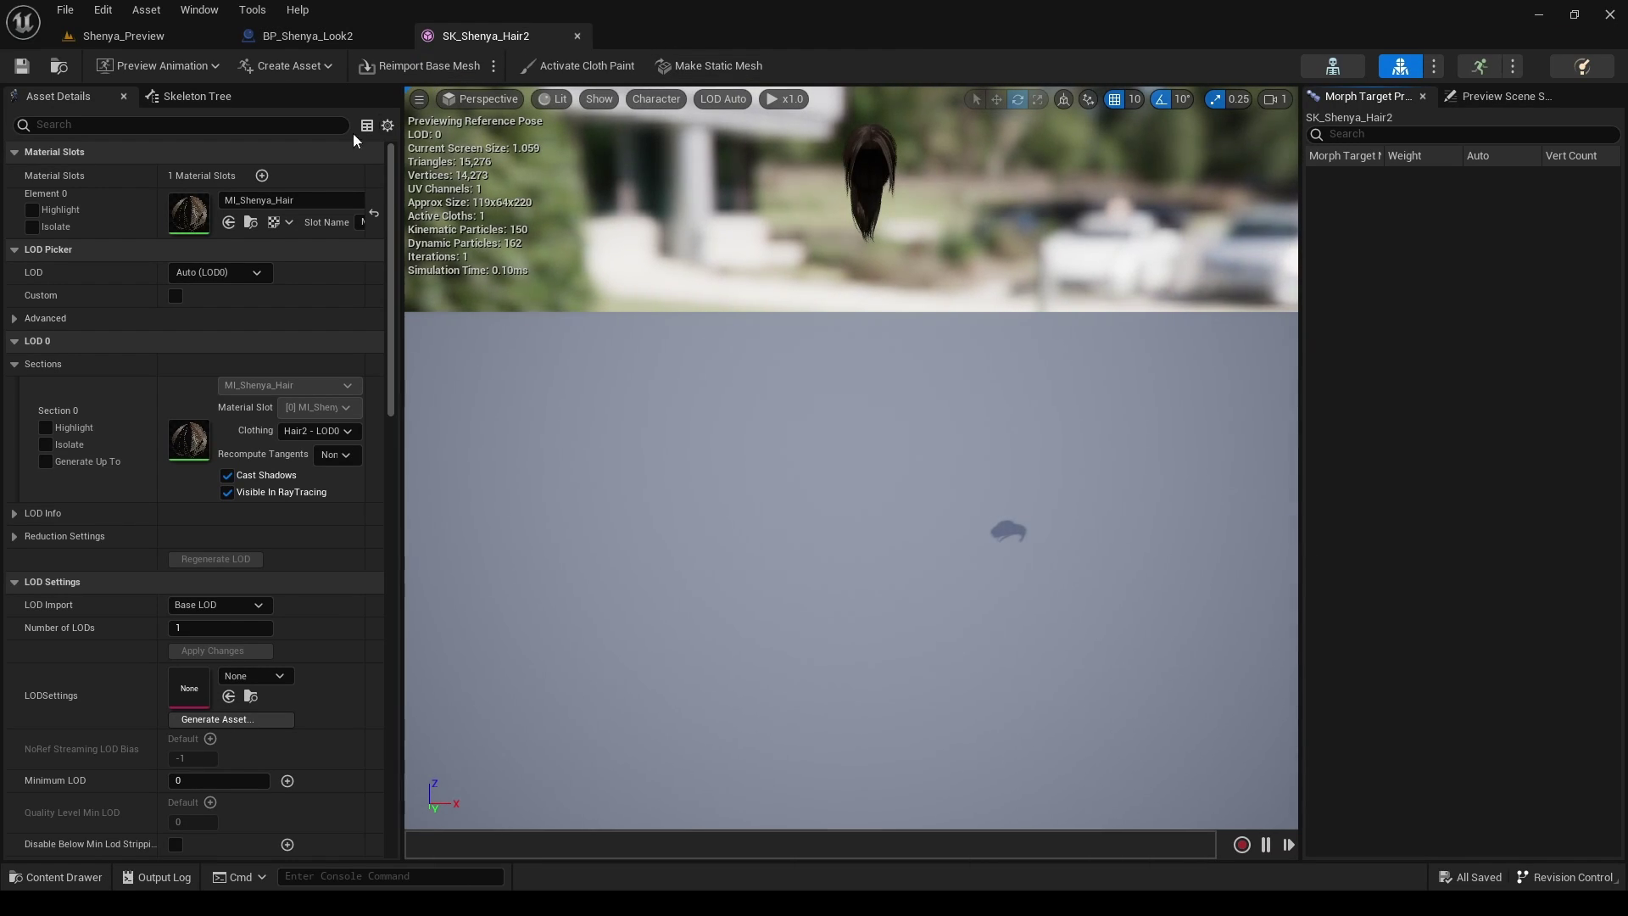
scroll(255, 297, down, 1)
click(308, 403)
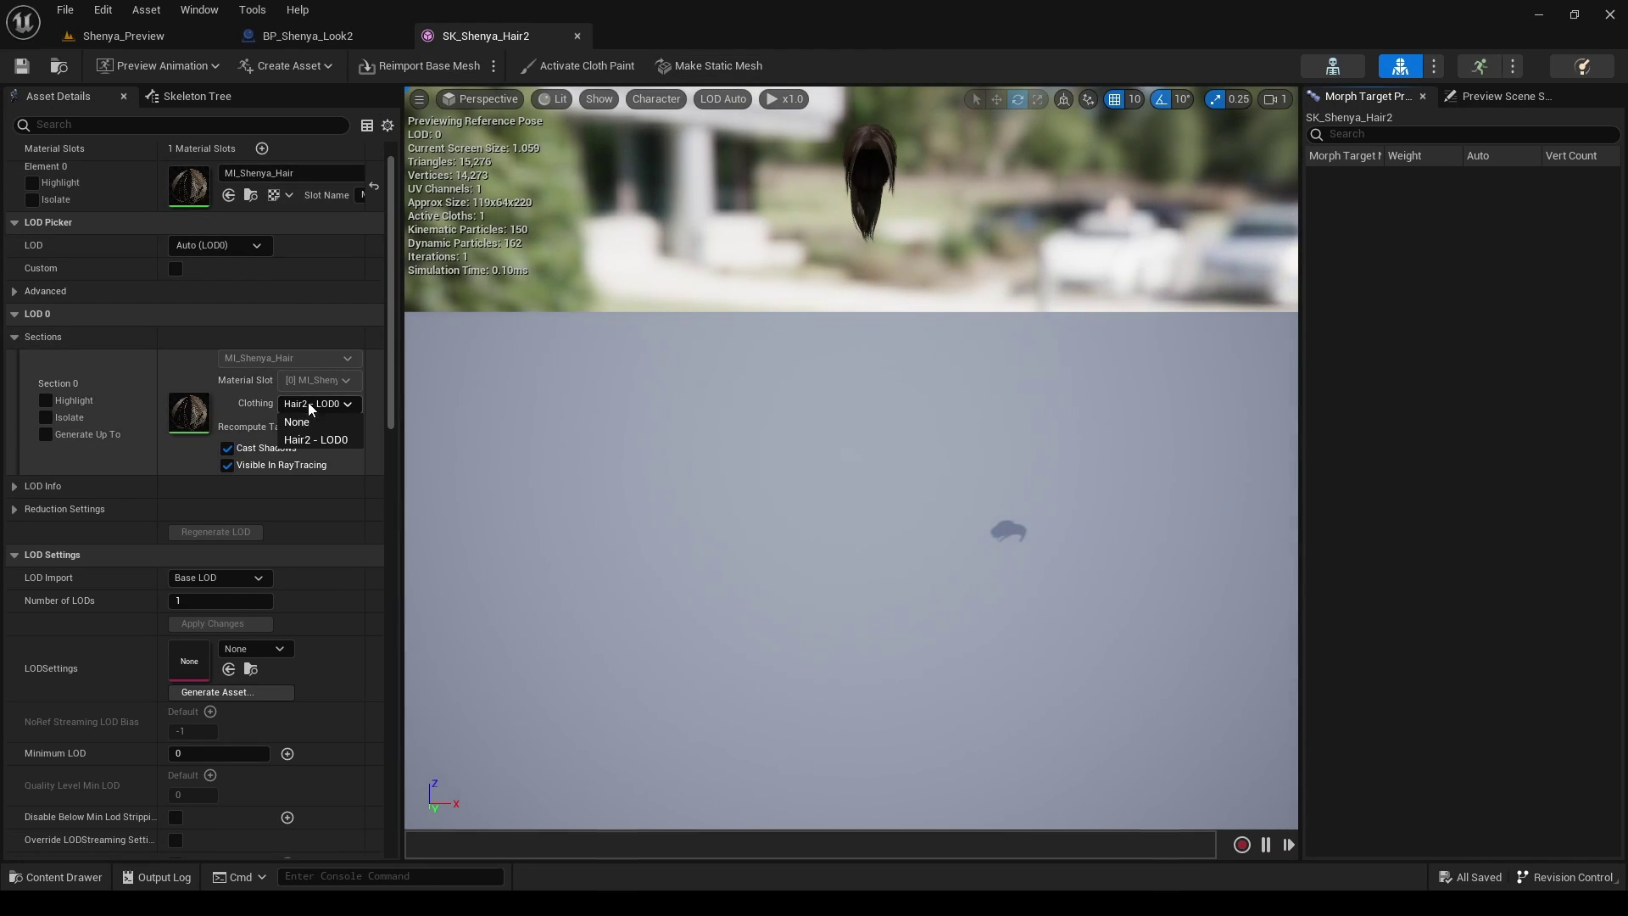
click(308, 415)
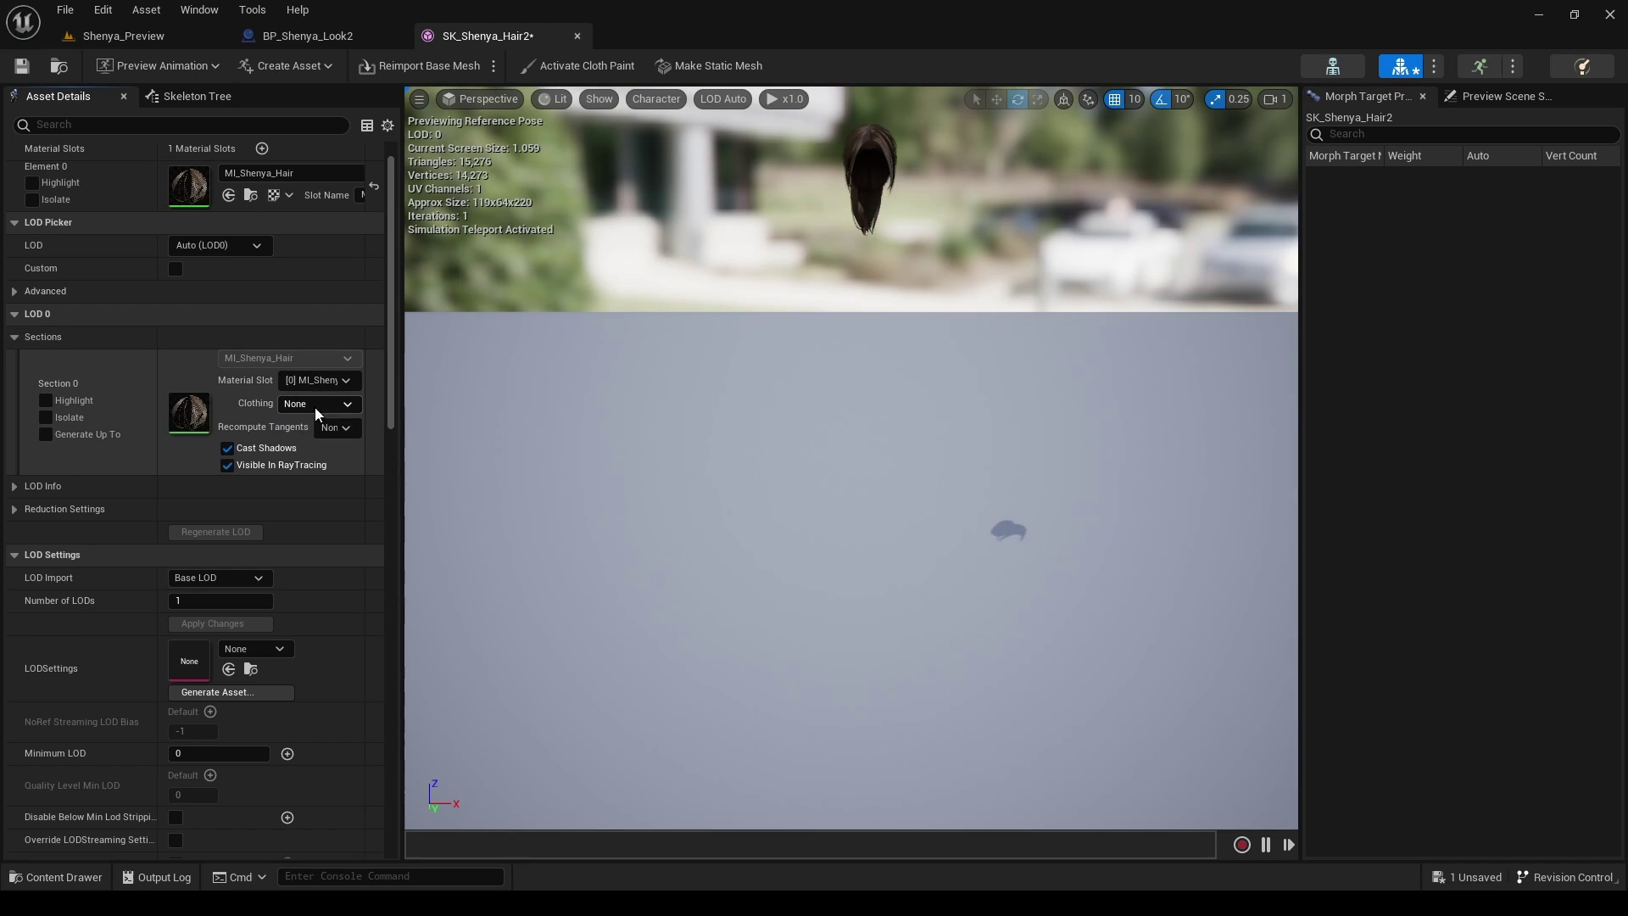
click(22, 65)
Simulate the Shenya_Preview level to examine SK_Shenya3's hair without cloth, and stop the simulation
click(144, 38)
right_drag(516, 270, 560, 277)
key(alt+s)
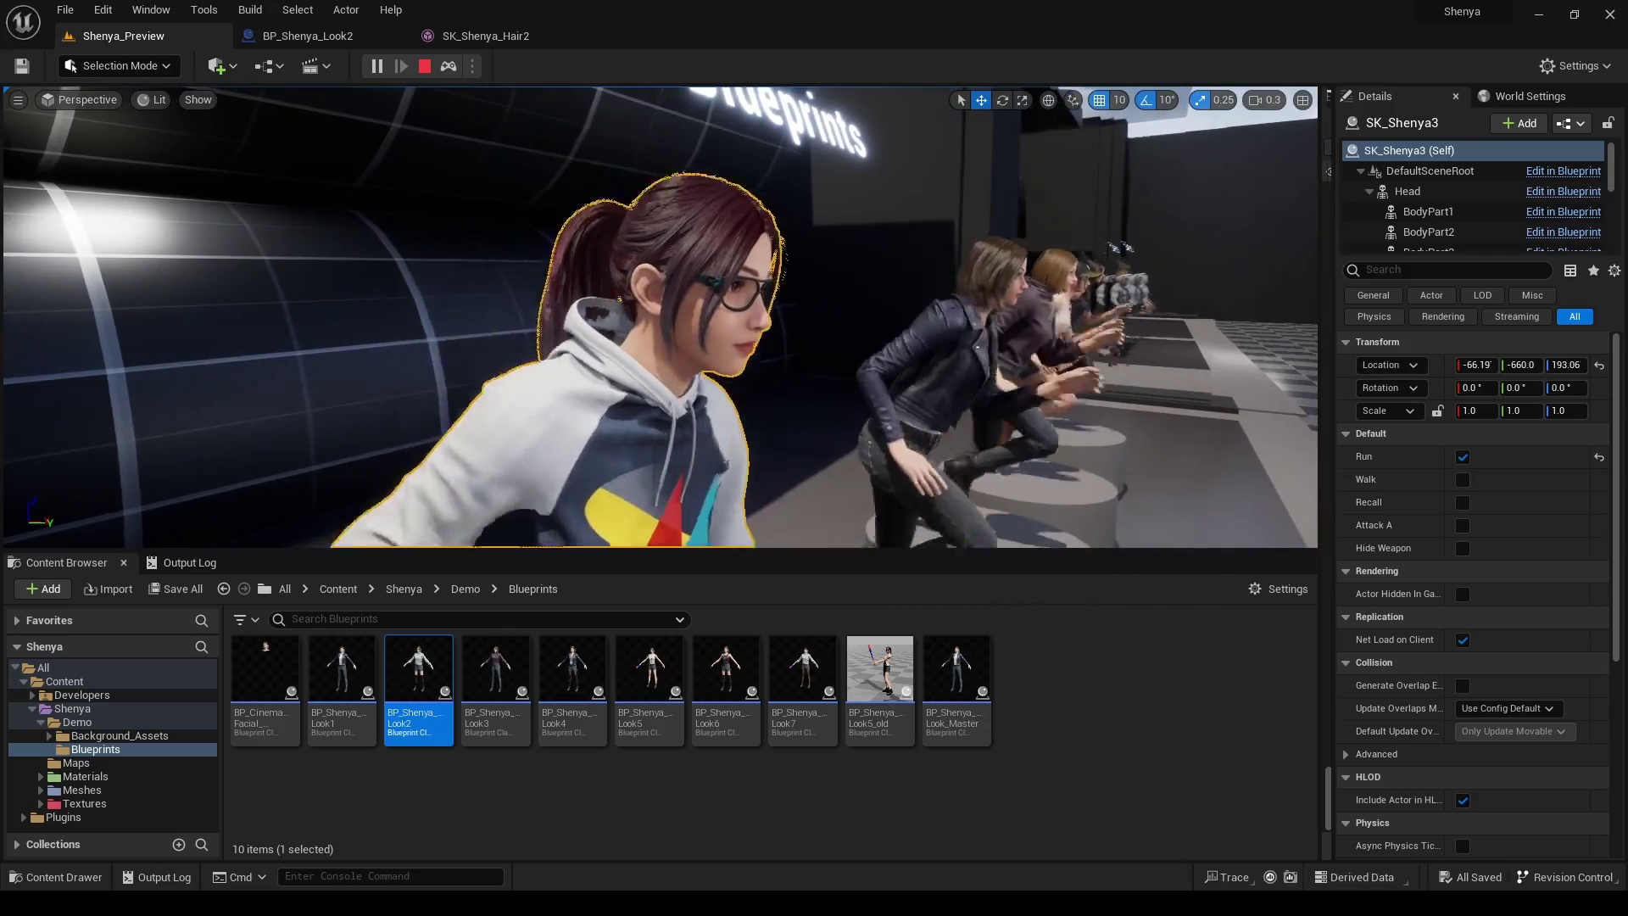
key(Escape)
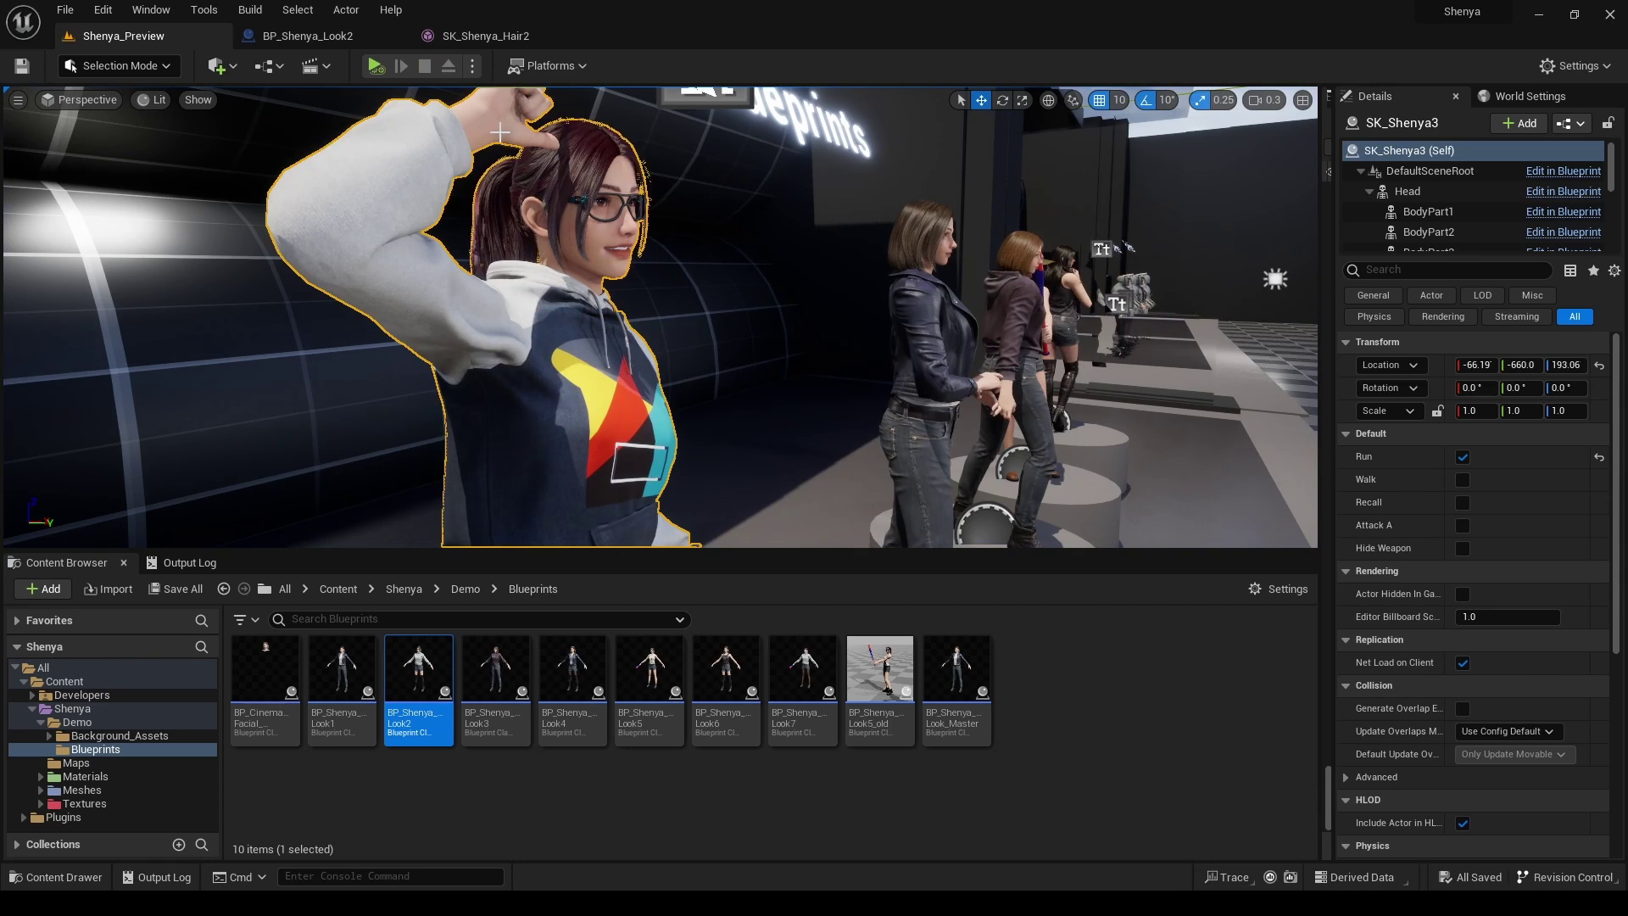
right_drag(500, 133, 522, 102)
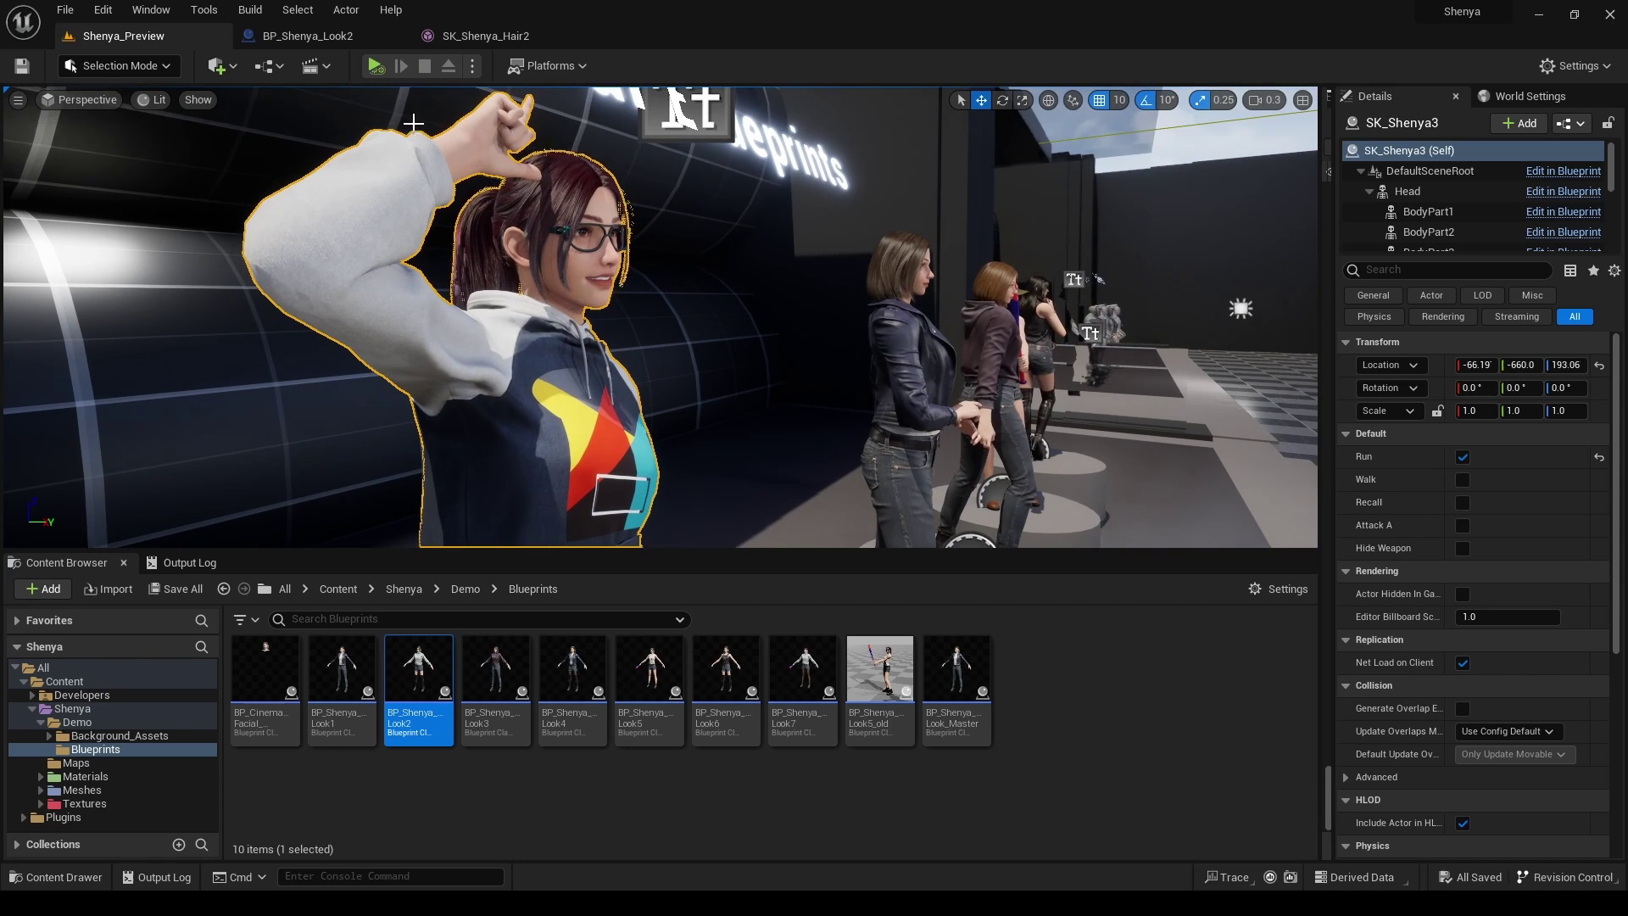
Search the project's plugins for "kawai" to check whether KawaiiPhysics is enabled, and close the plugin list
click(129, 10)
click(170, 268)
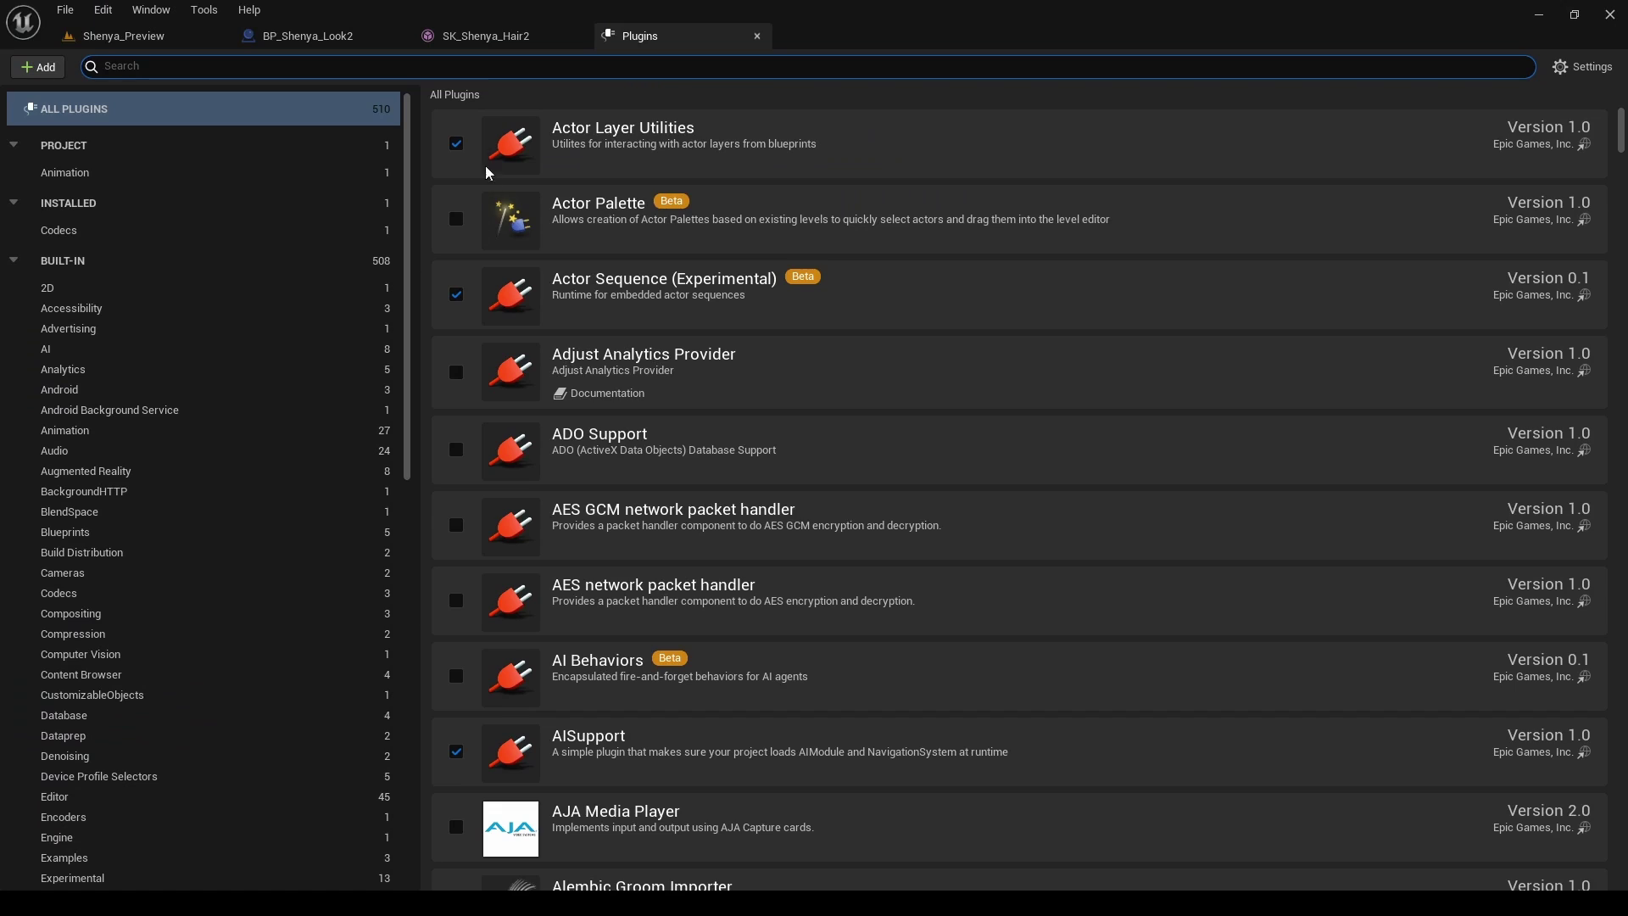
text(kawai)
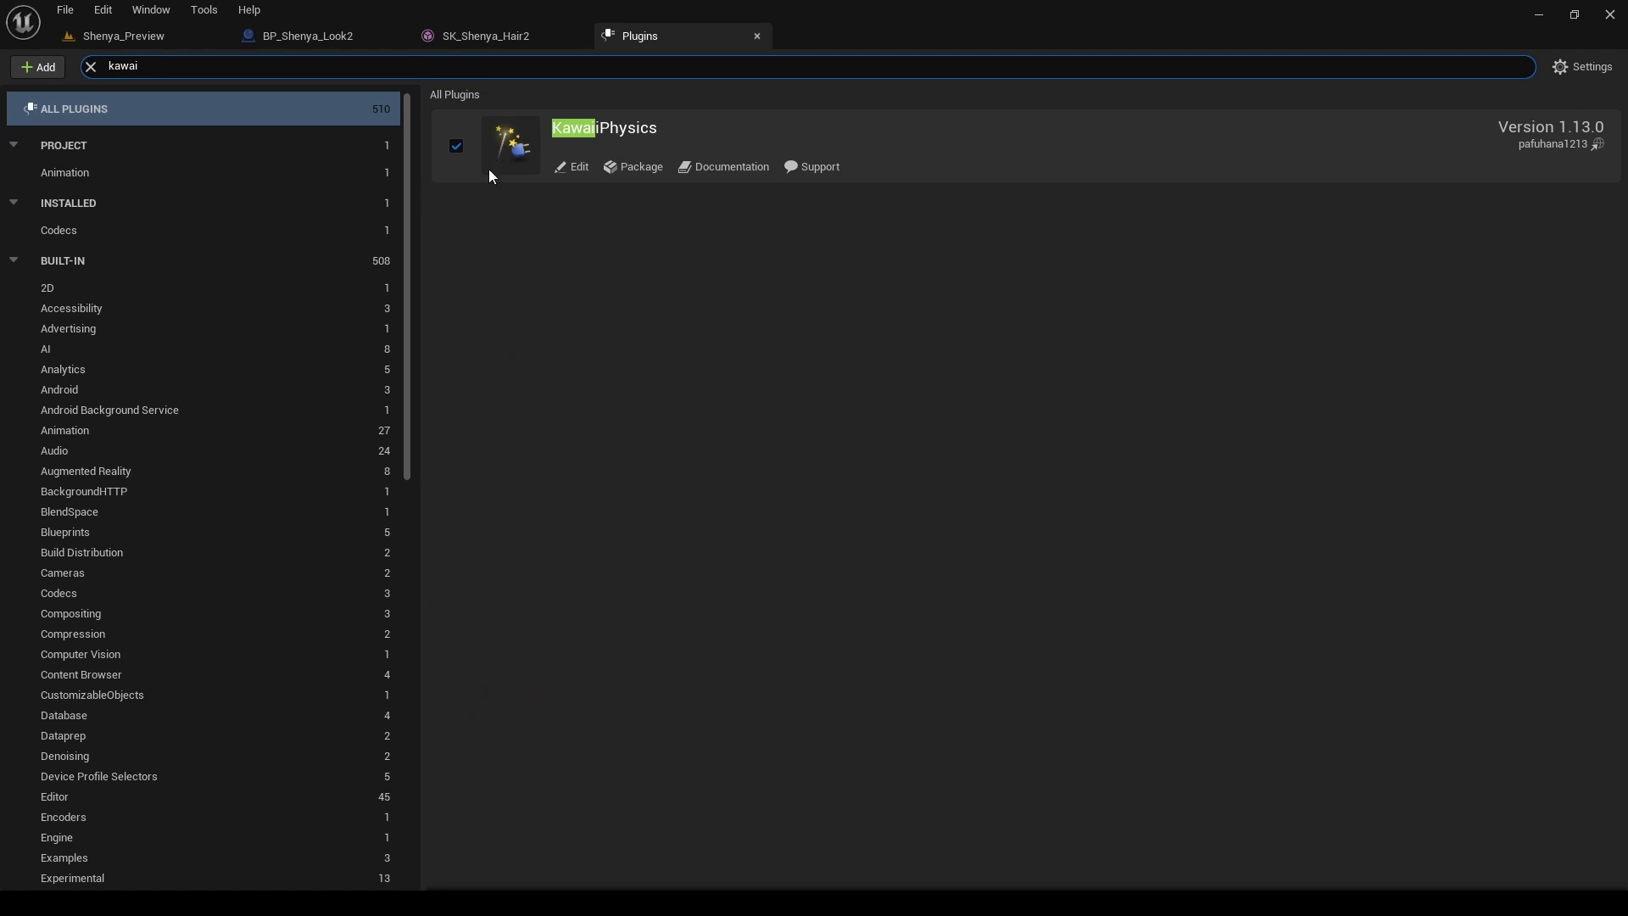
middle_click(670, 36)
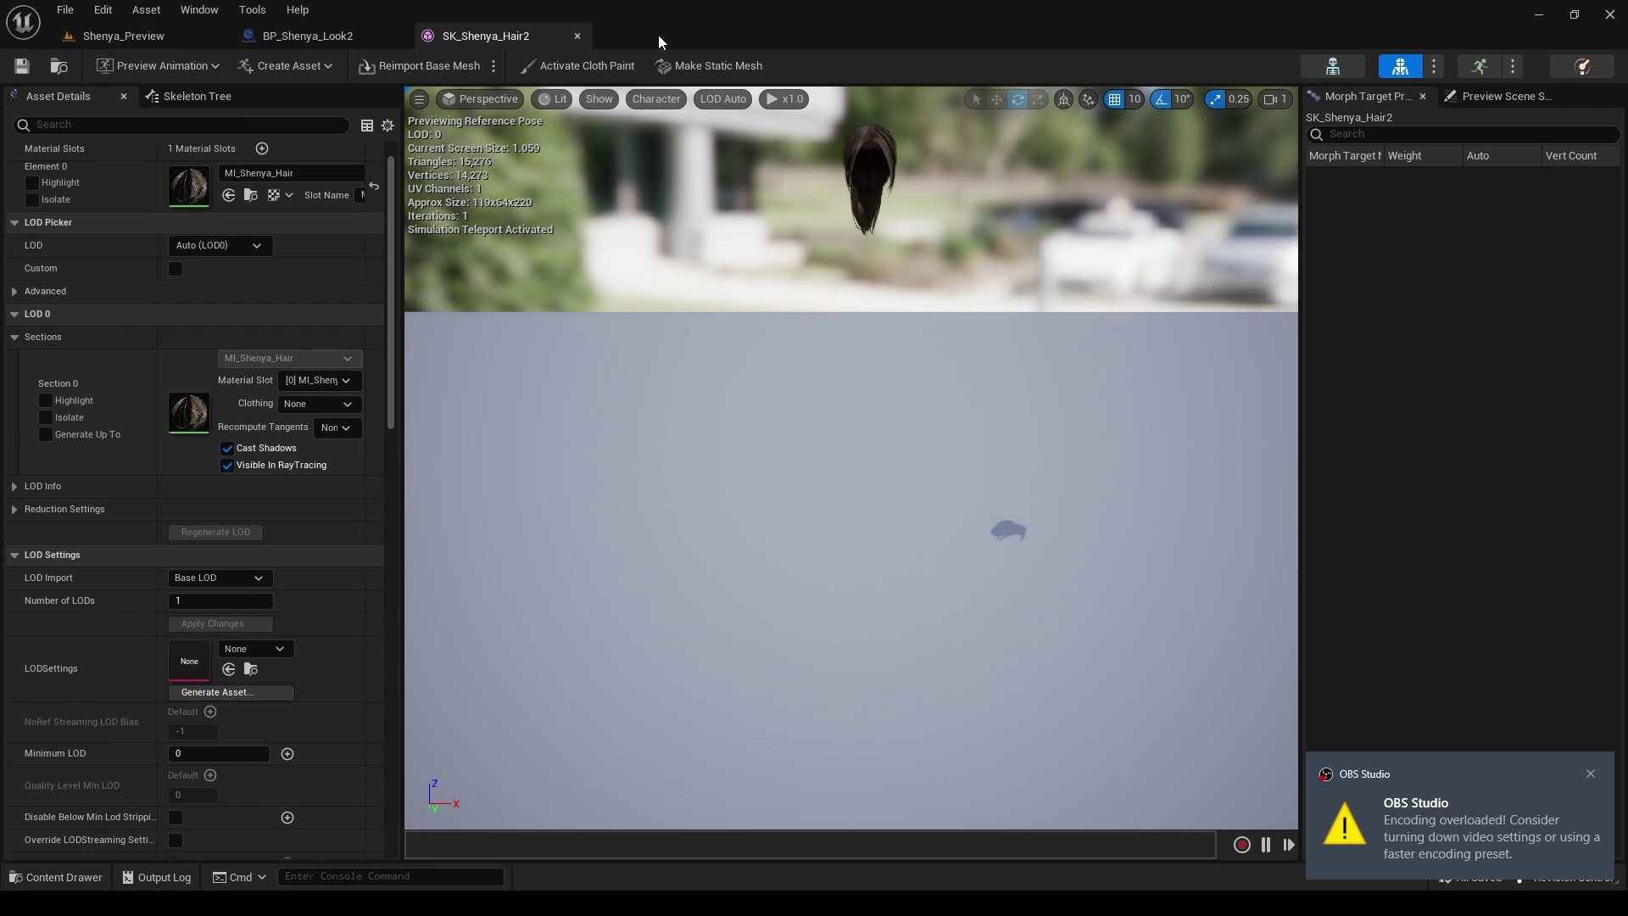
Close the SK_Shenya_Hair2 mesh and assign SK_Shenya_DYN_Hair2 as the Hair component's skeletal mesh
click(575, 35)
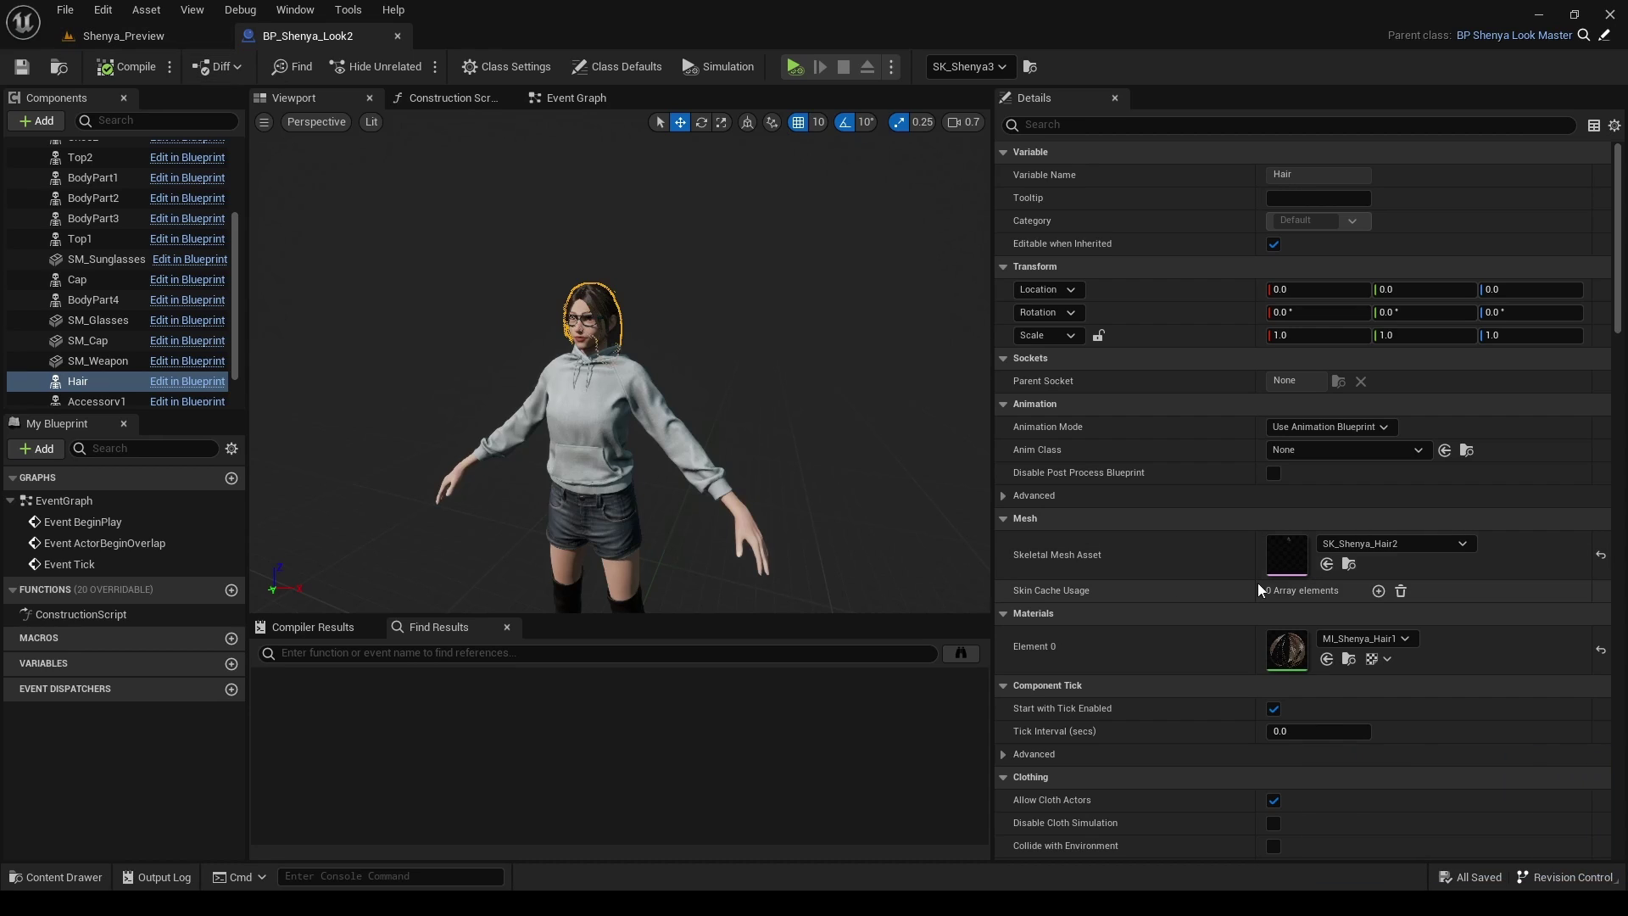
click(1339, 545)
text(dyn)
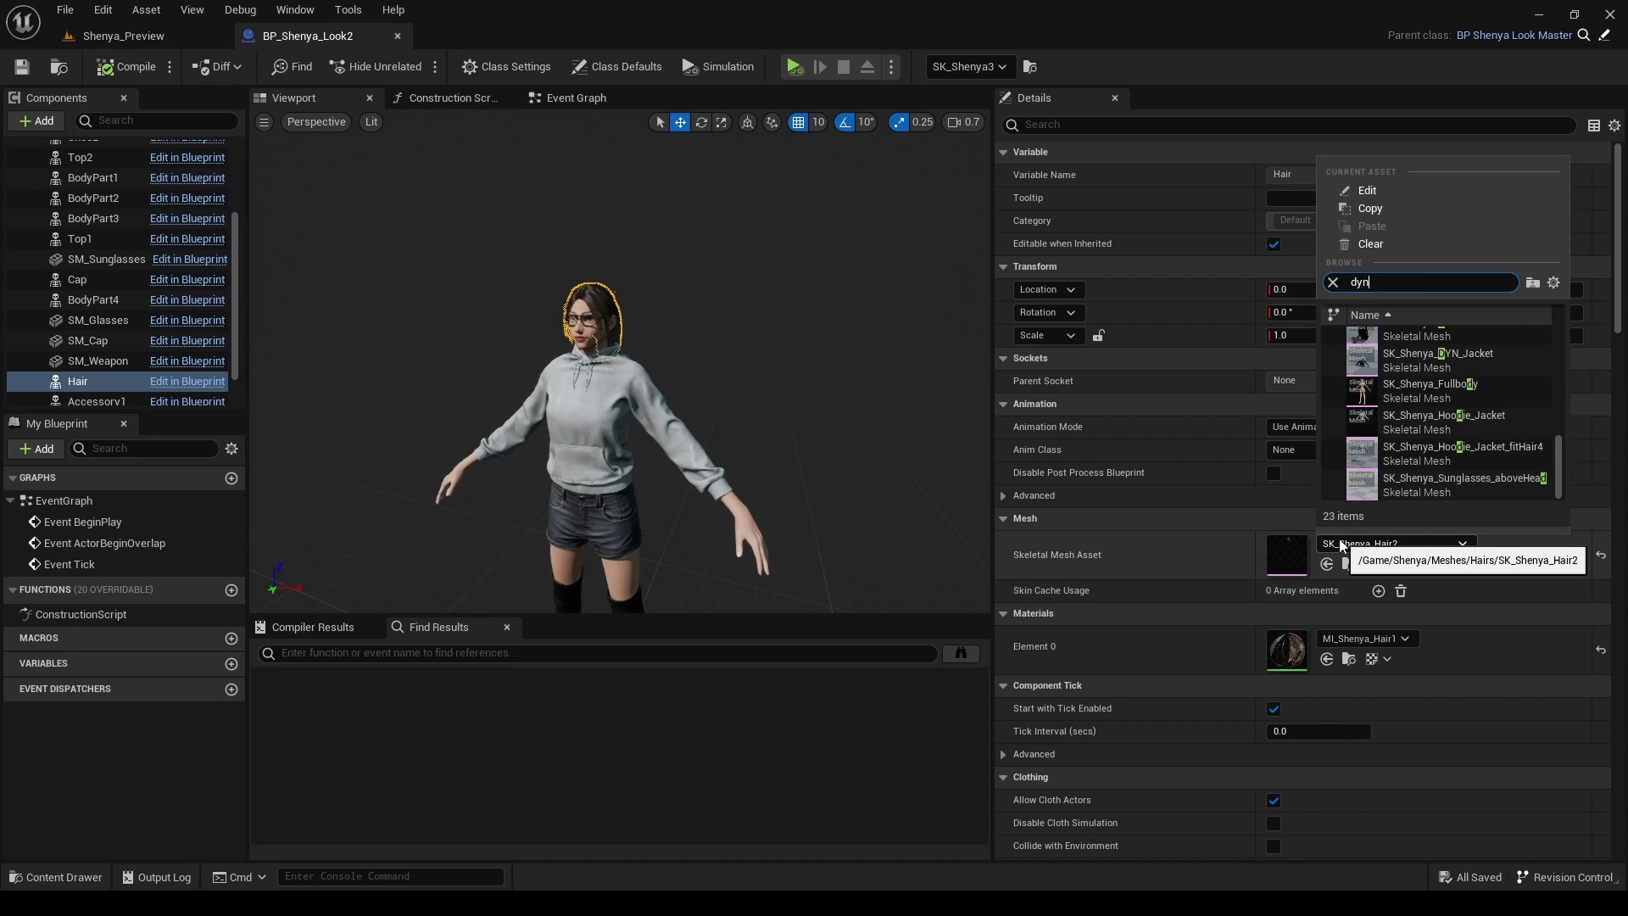
text( hair2)
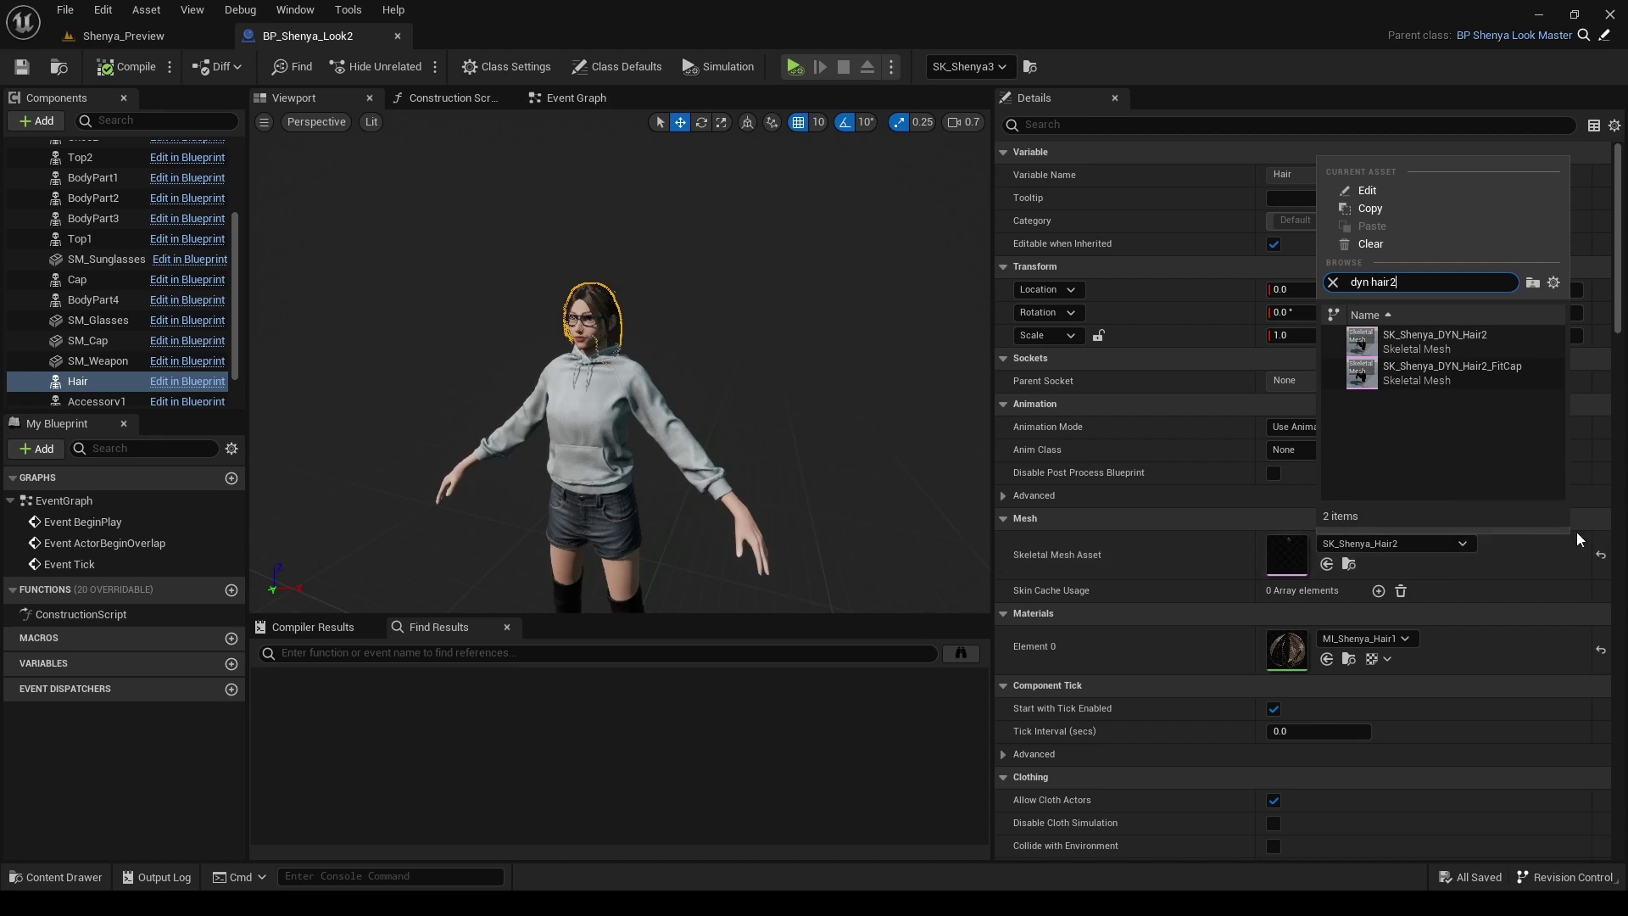
click(1441, 344)
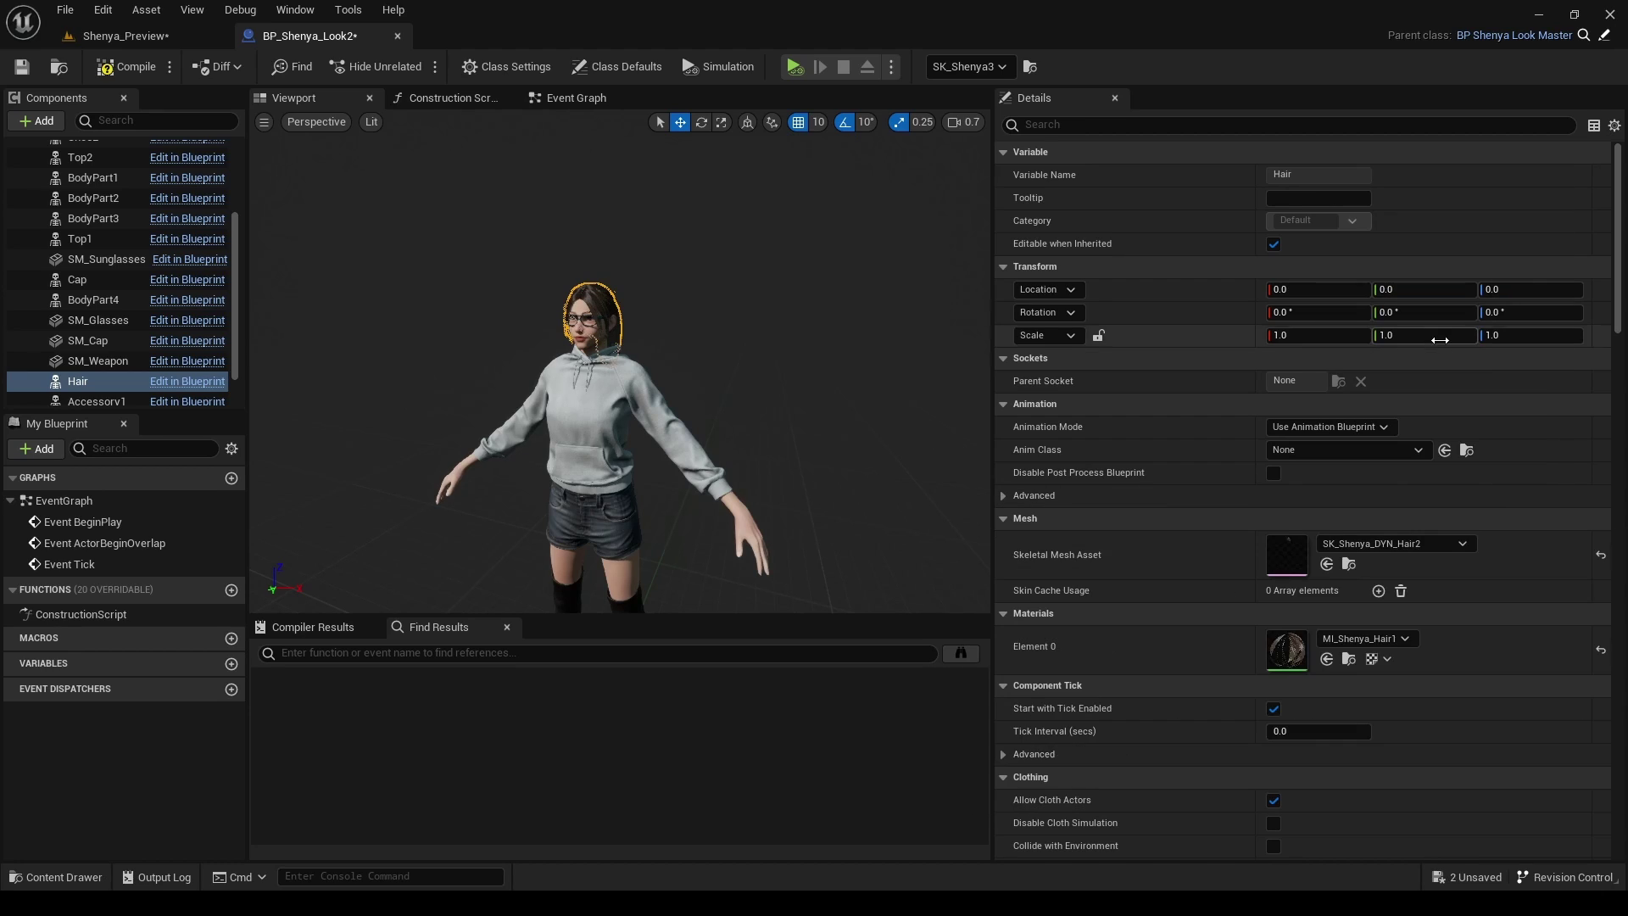
Locate the SK_Shenya_DYN_Hair2 asset in its project folder, compile BP_Shenya_Look2 and return to the Shenya_Preview level
click(1348, 566)
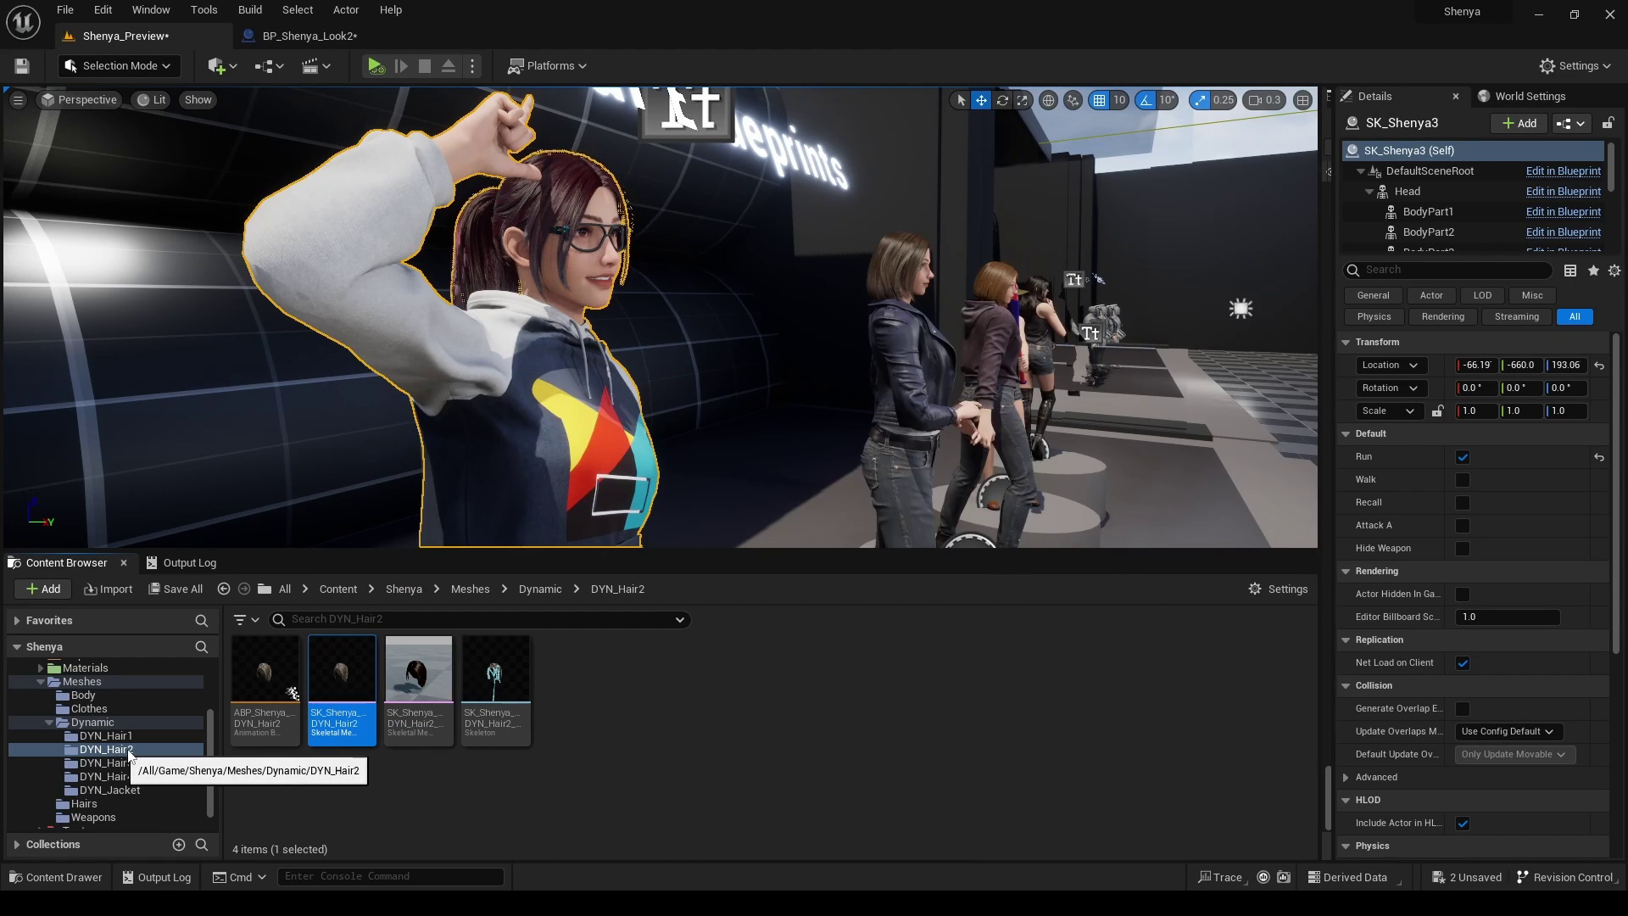
click(305, 35)
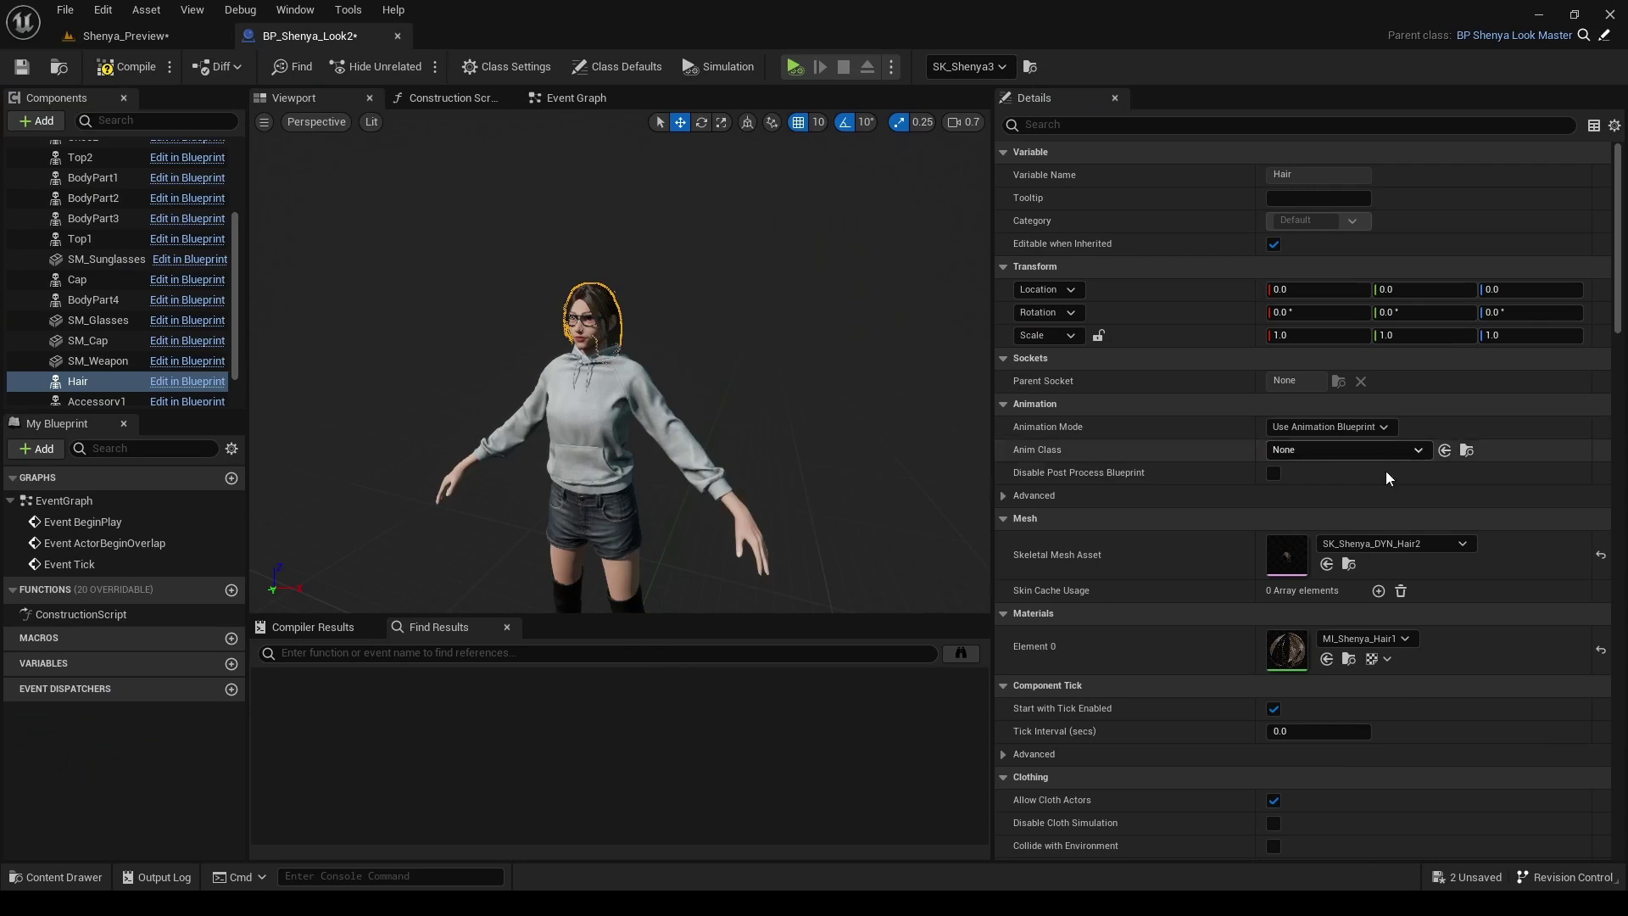
click(130, 69)
click(126, 35)
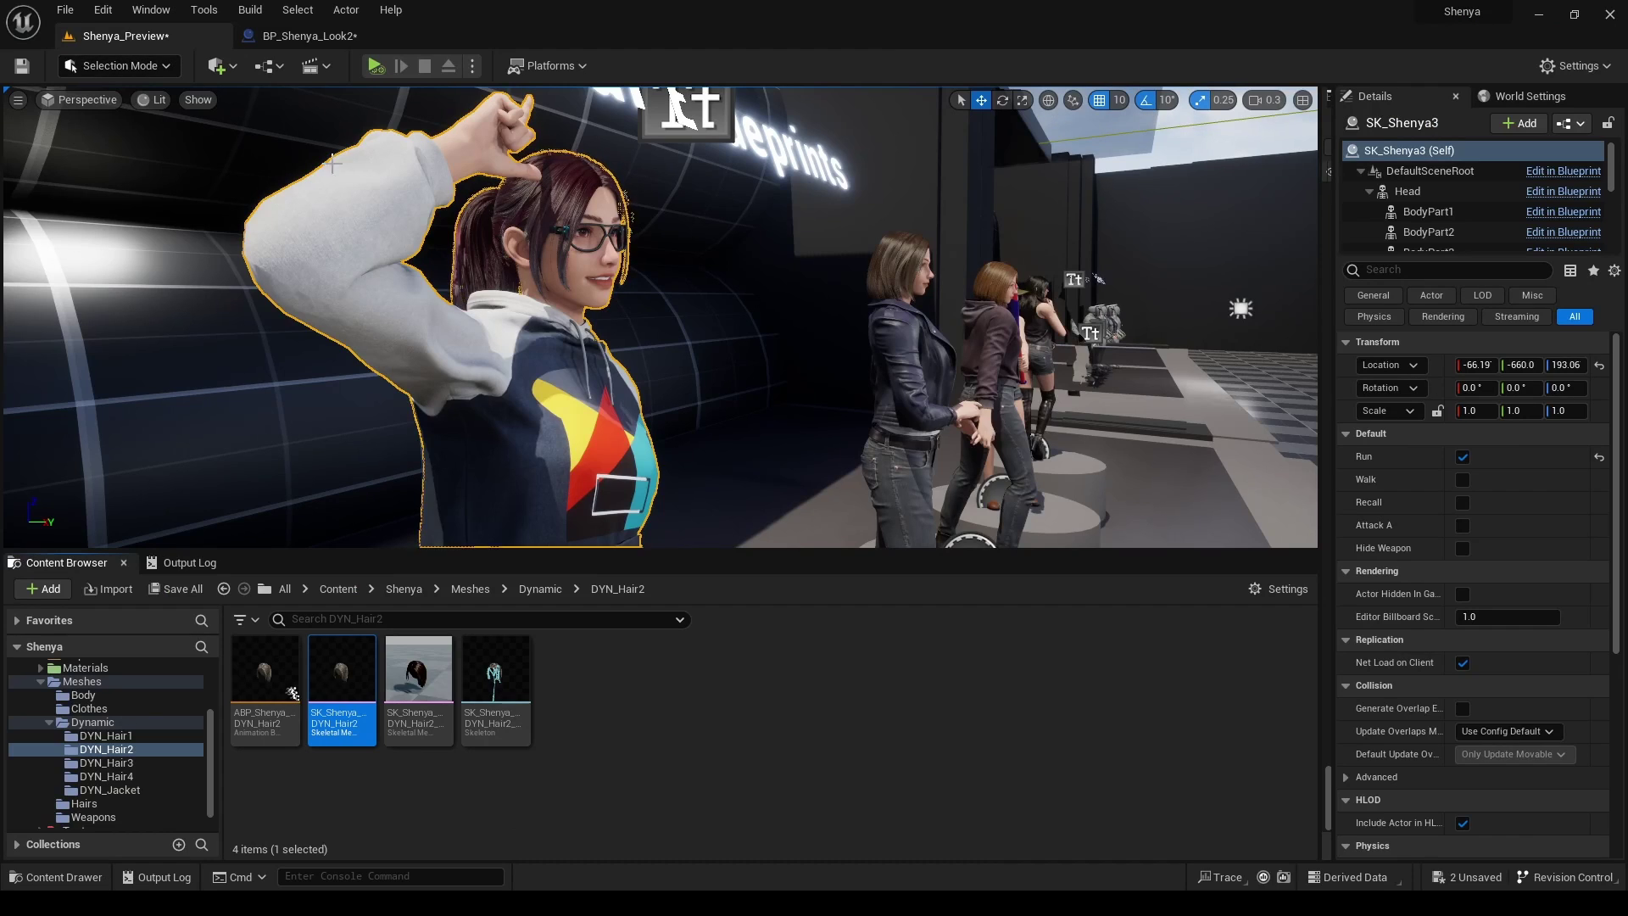
Simulate the Shenya_Preview level to examine how SK_Shenya3's dynamic hair mesh behaves, and stop the simulation
key(alt+p)
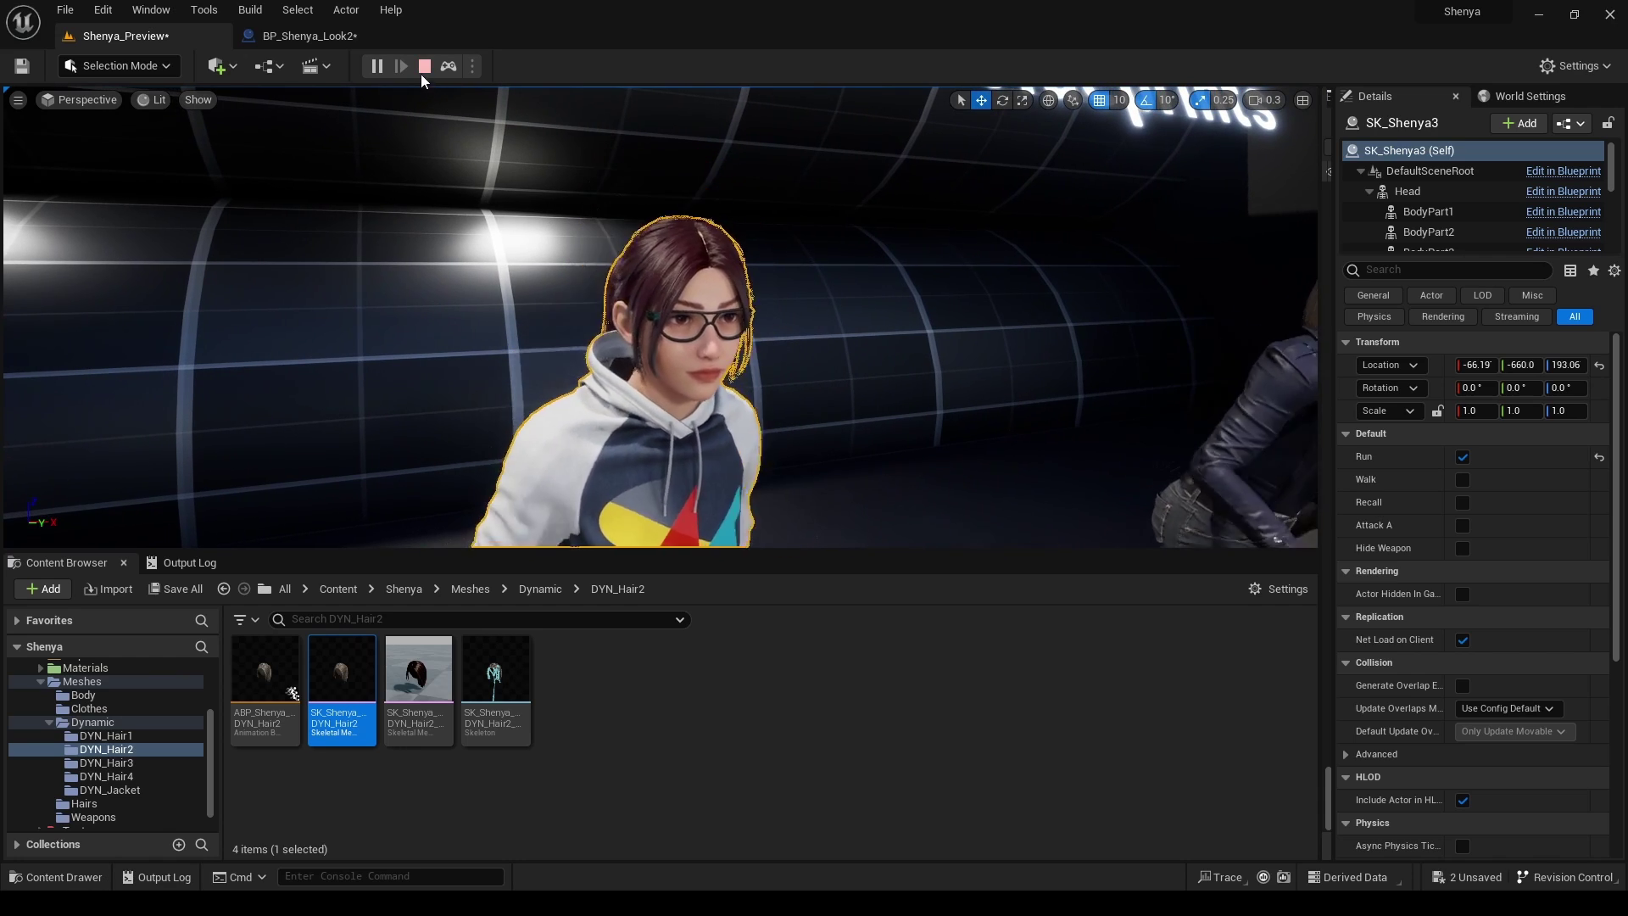
click(425, 66)
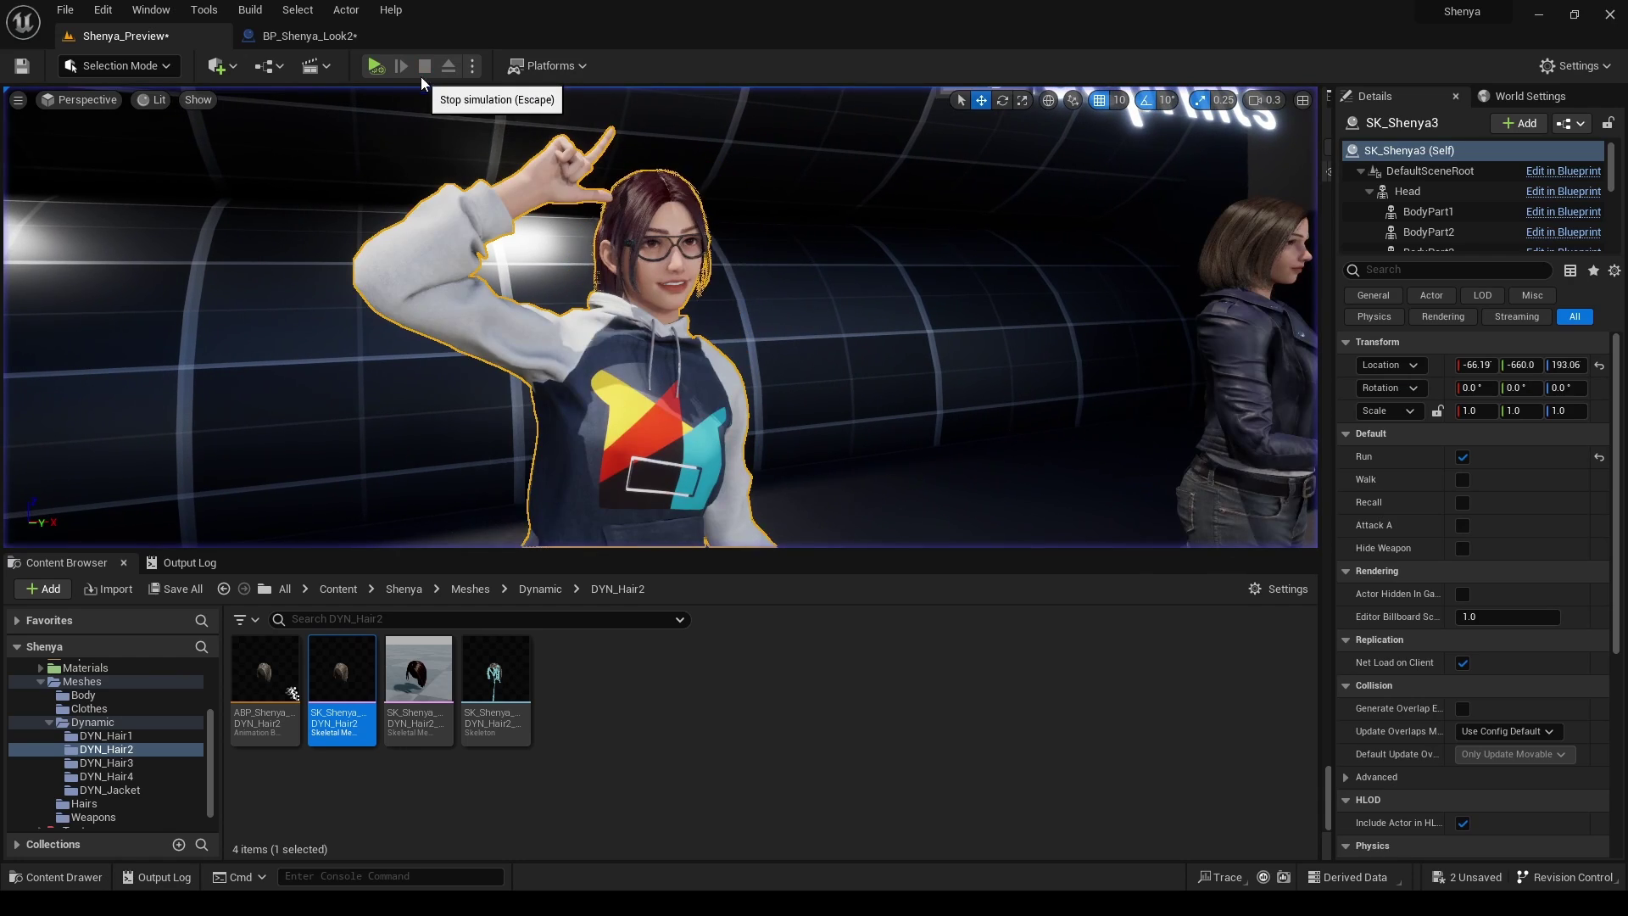
Open ABP_Shenya_DYN_Hair2 and insert a Kawaii Physics node between Copy Pose From Mesh and Output Pose in its AnimGraph
double_click(264, 678)
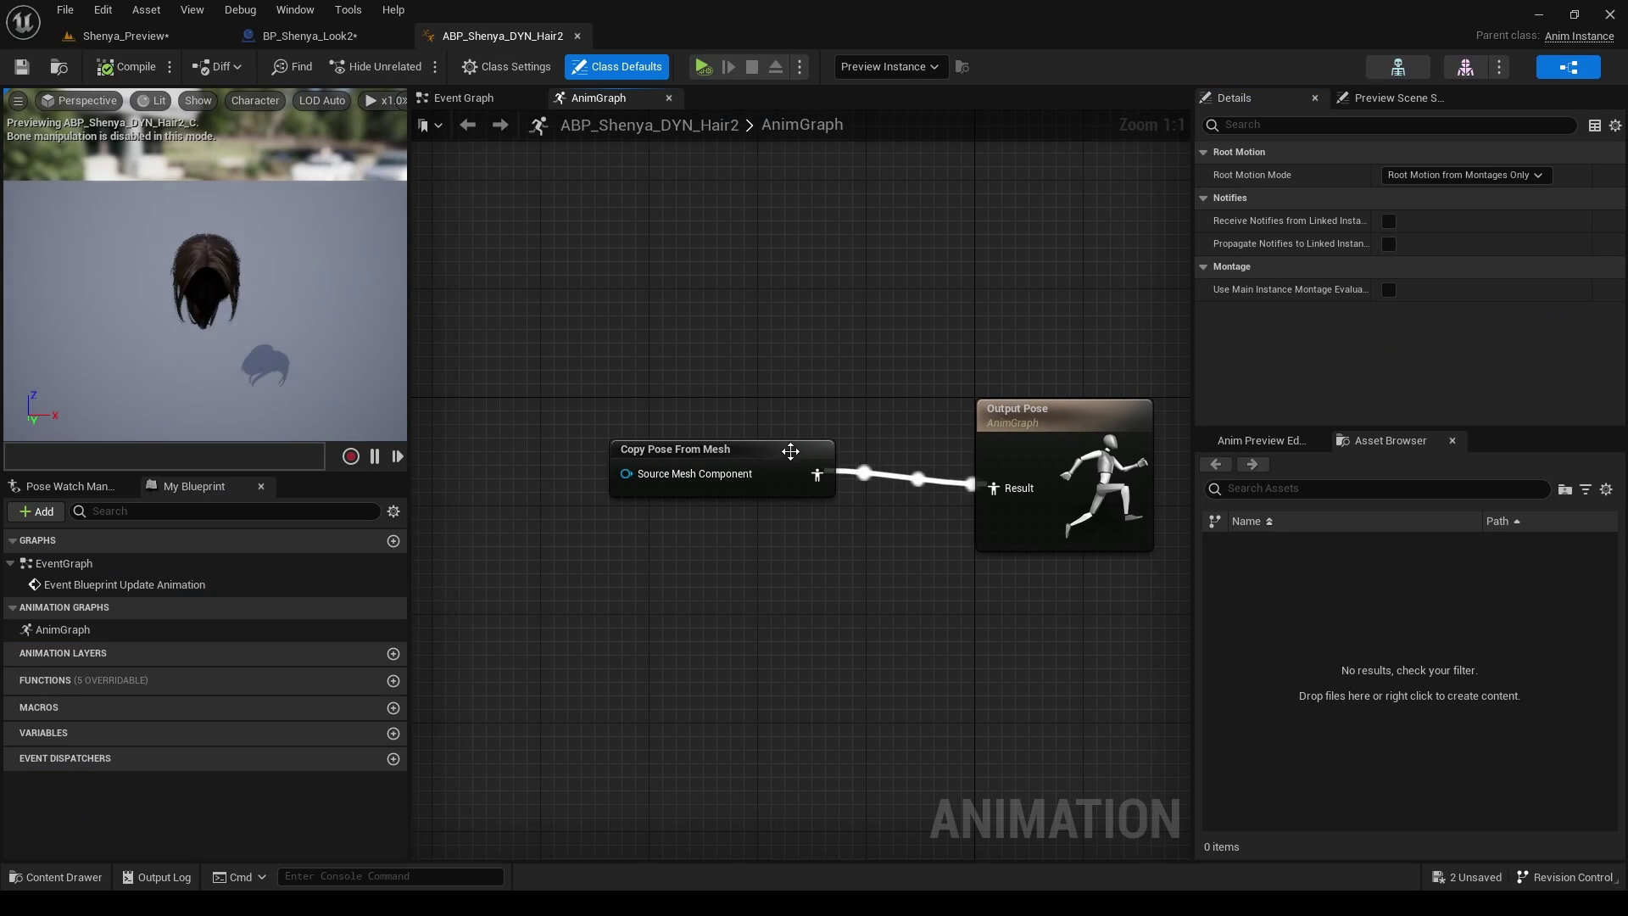
drag(788, 462, 556, 458)
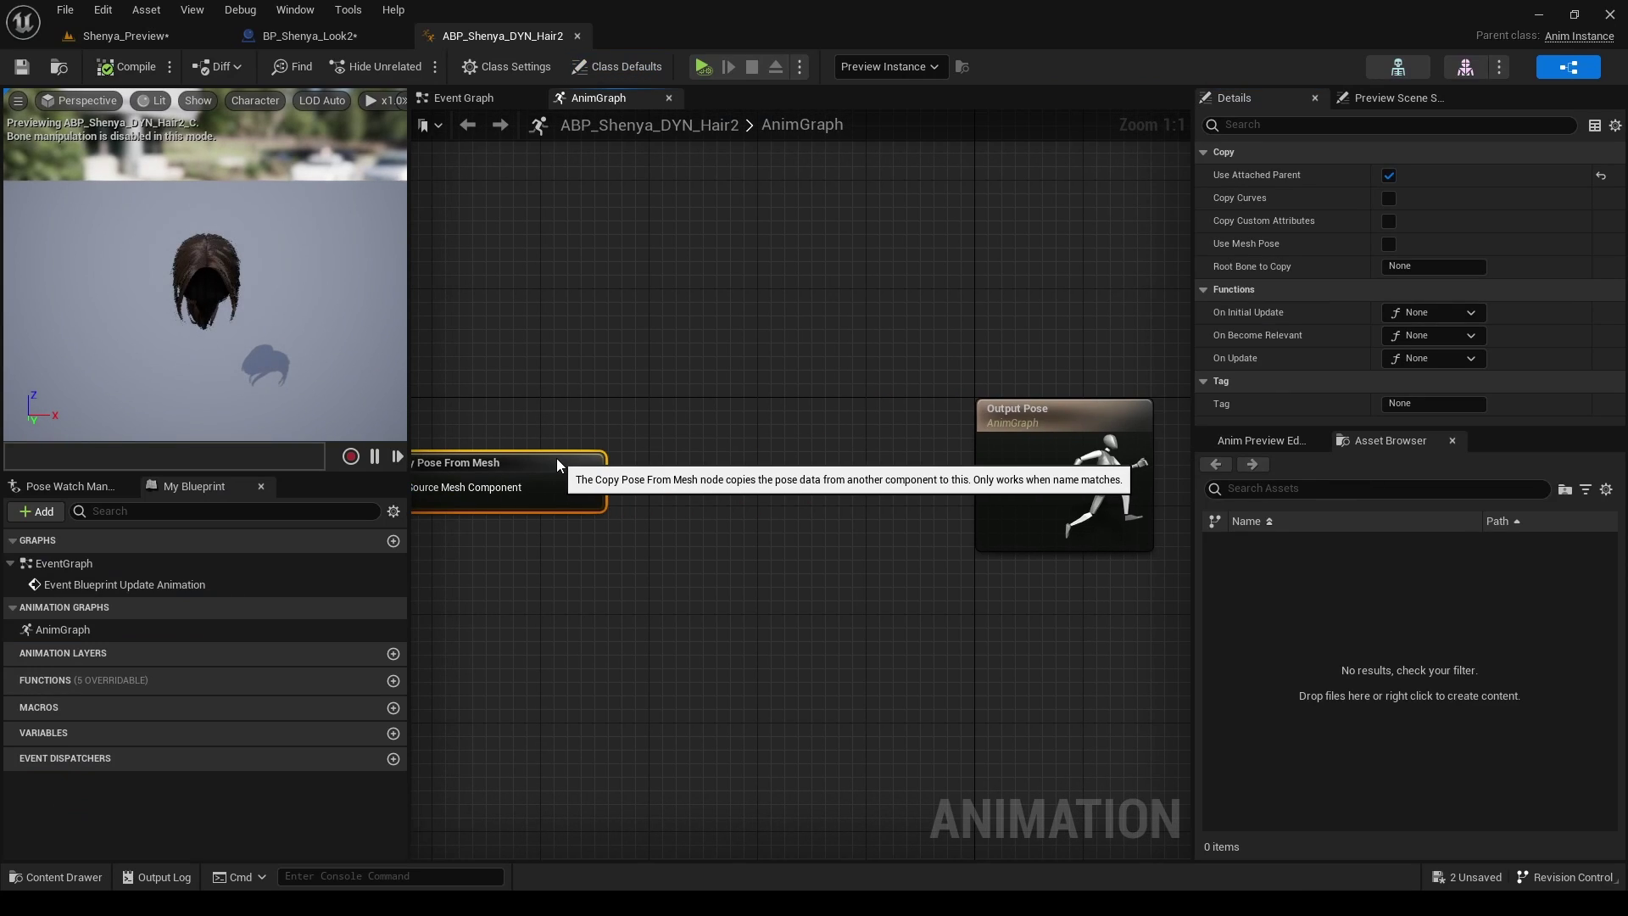
click(719, 412)
right_click(721, 418)
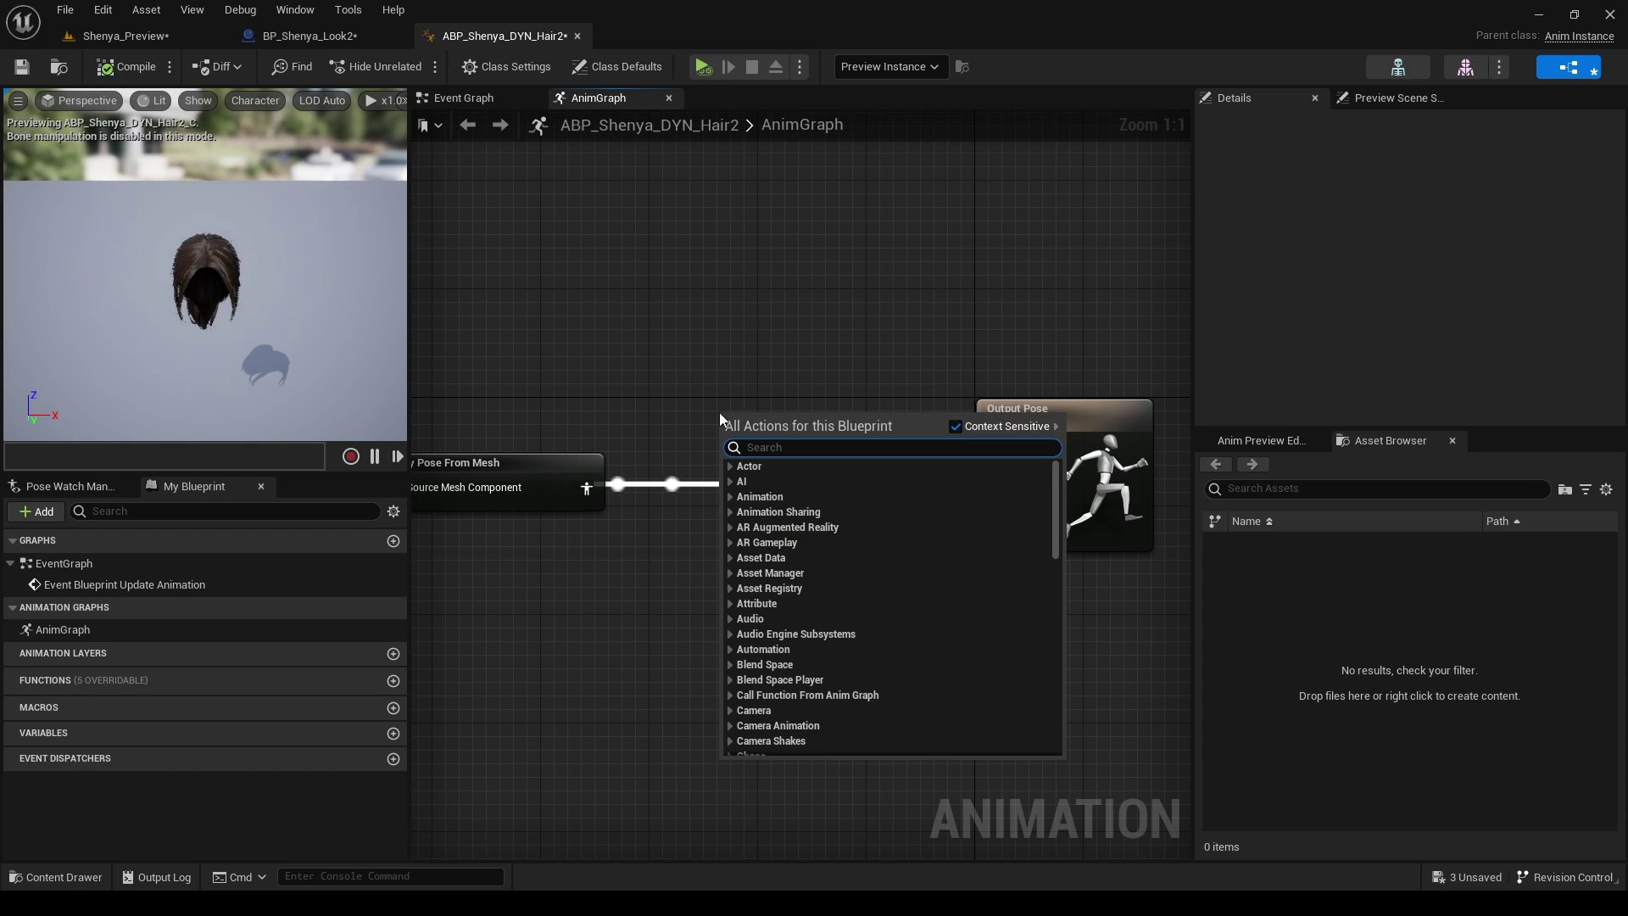
text(kawai)
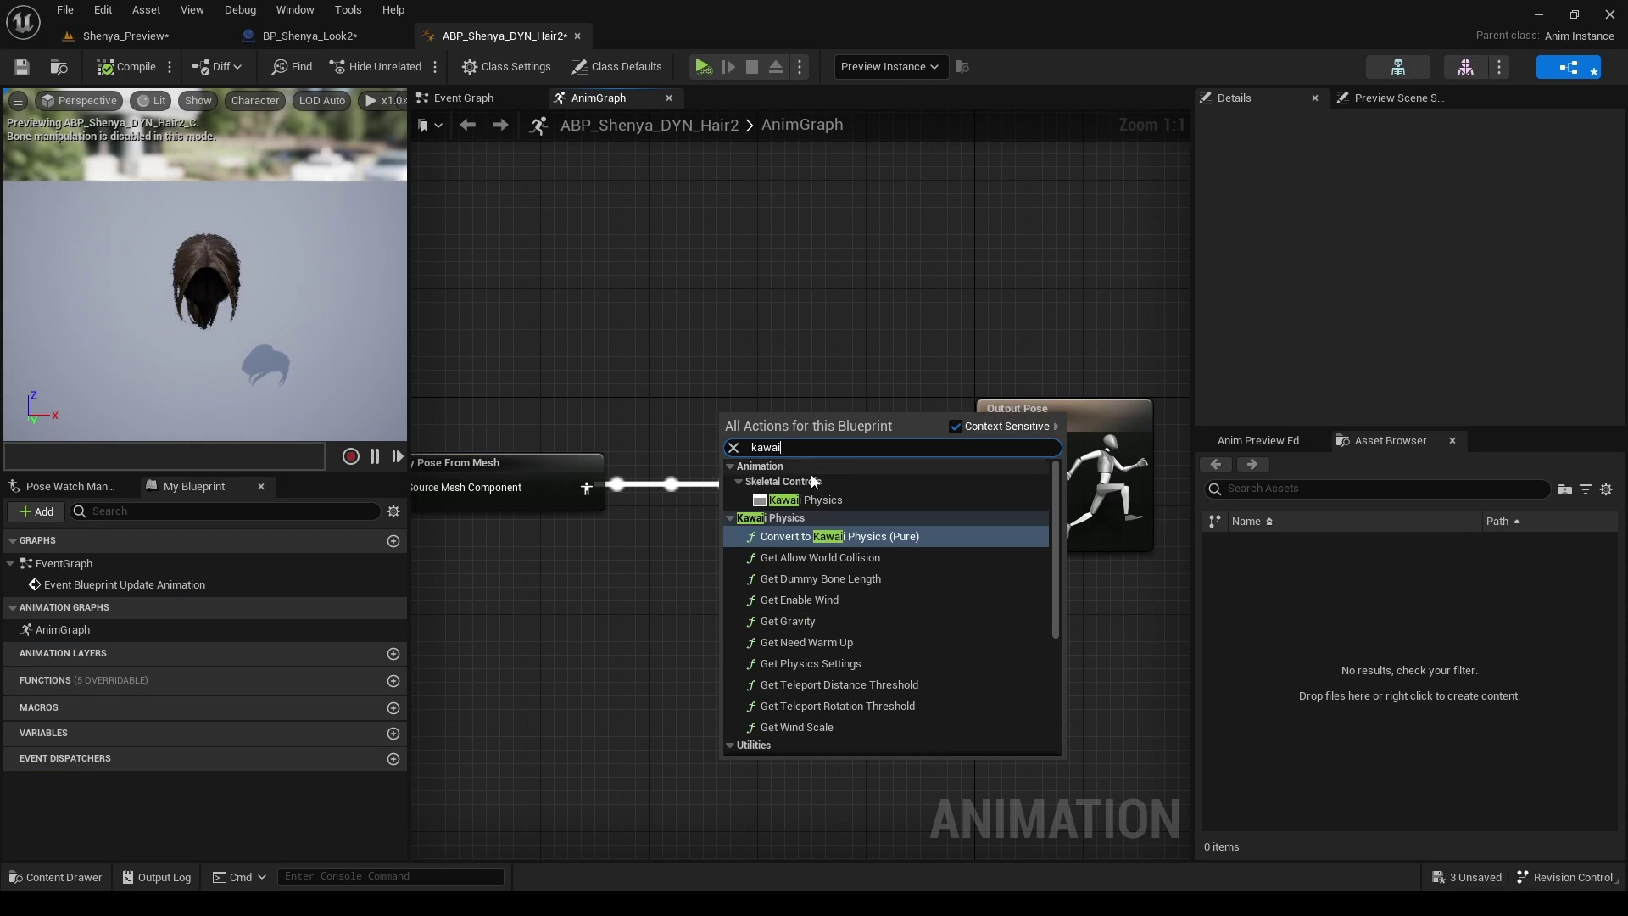
click(803, 499)
drag(584, 487, 736, 461)
drag(859, 462, 994, 488)
Spread out the AnimGraph nodes so the space conversion nodes sit clearly before and after Kawaii Physics
right_drag(736, 300, 882, 287)
scroll(882, 287, down, 2)
drag(854, 340, 755, 424)
drag(814, 411, 722, 400)
drag(998, 300, 1095, 398)
drag(1018, 388, 1181, 388)
right_drag(1005, 392, 964, 384)
Set the Kawaii Physics node's root bone to SC01_01, and compile and save the animation blueprint
click(761, 379)
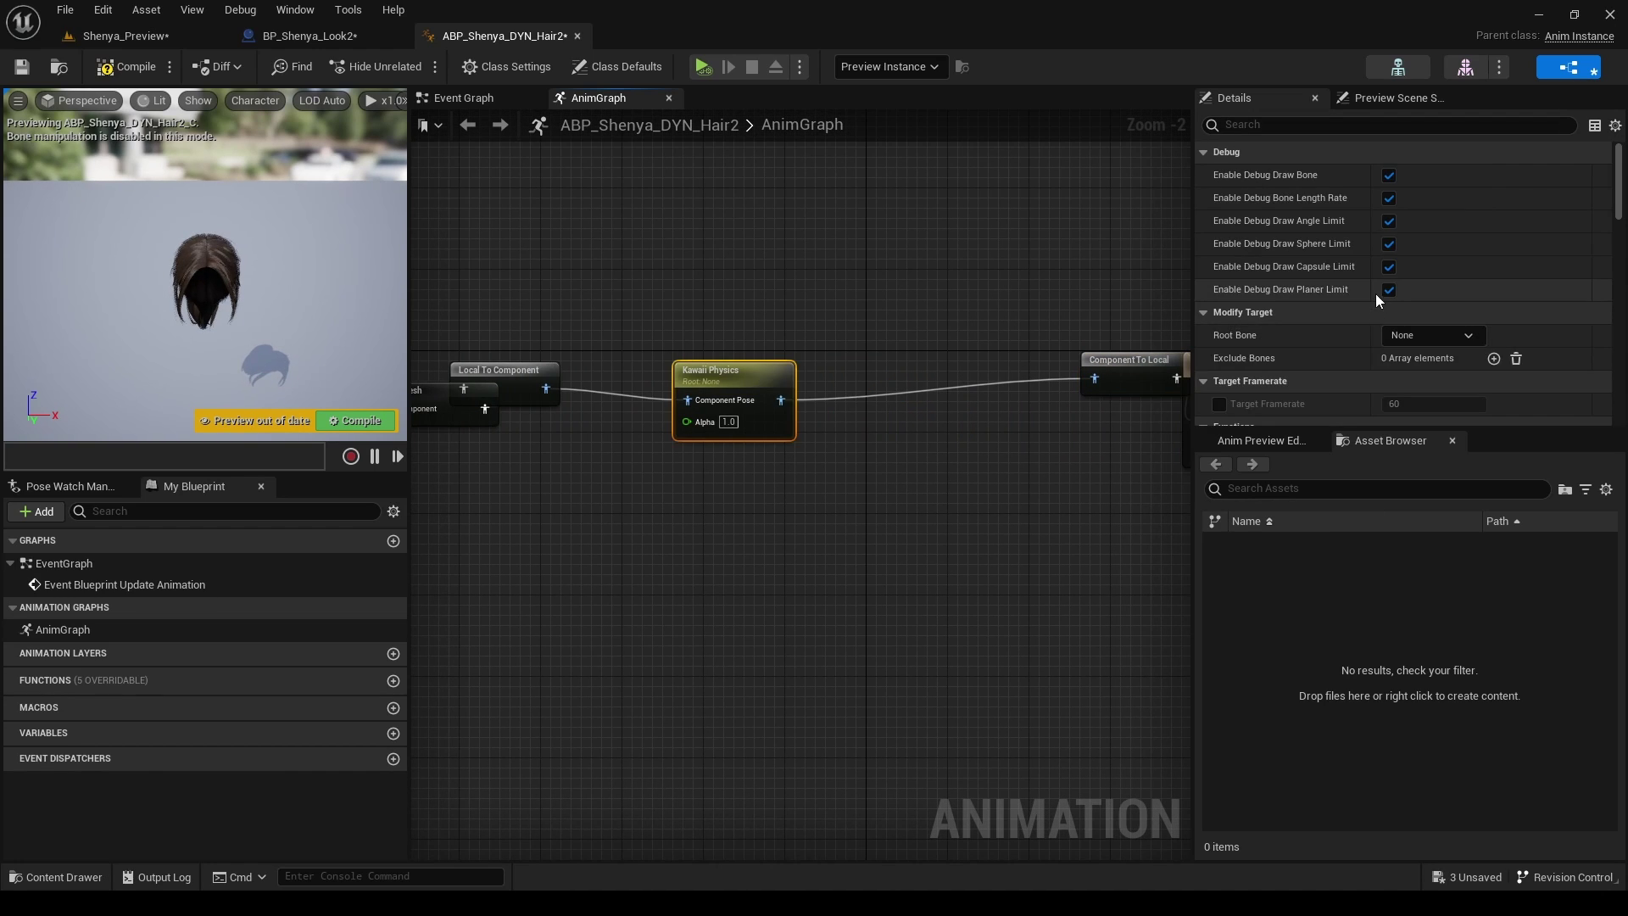
click(1432, 335)
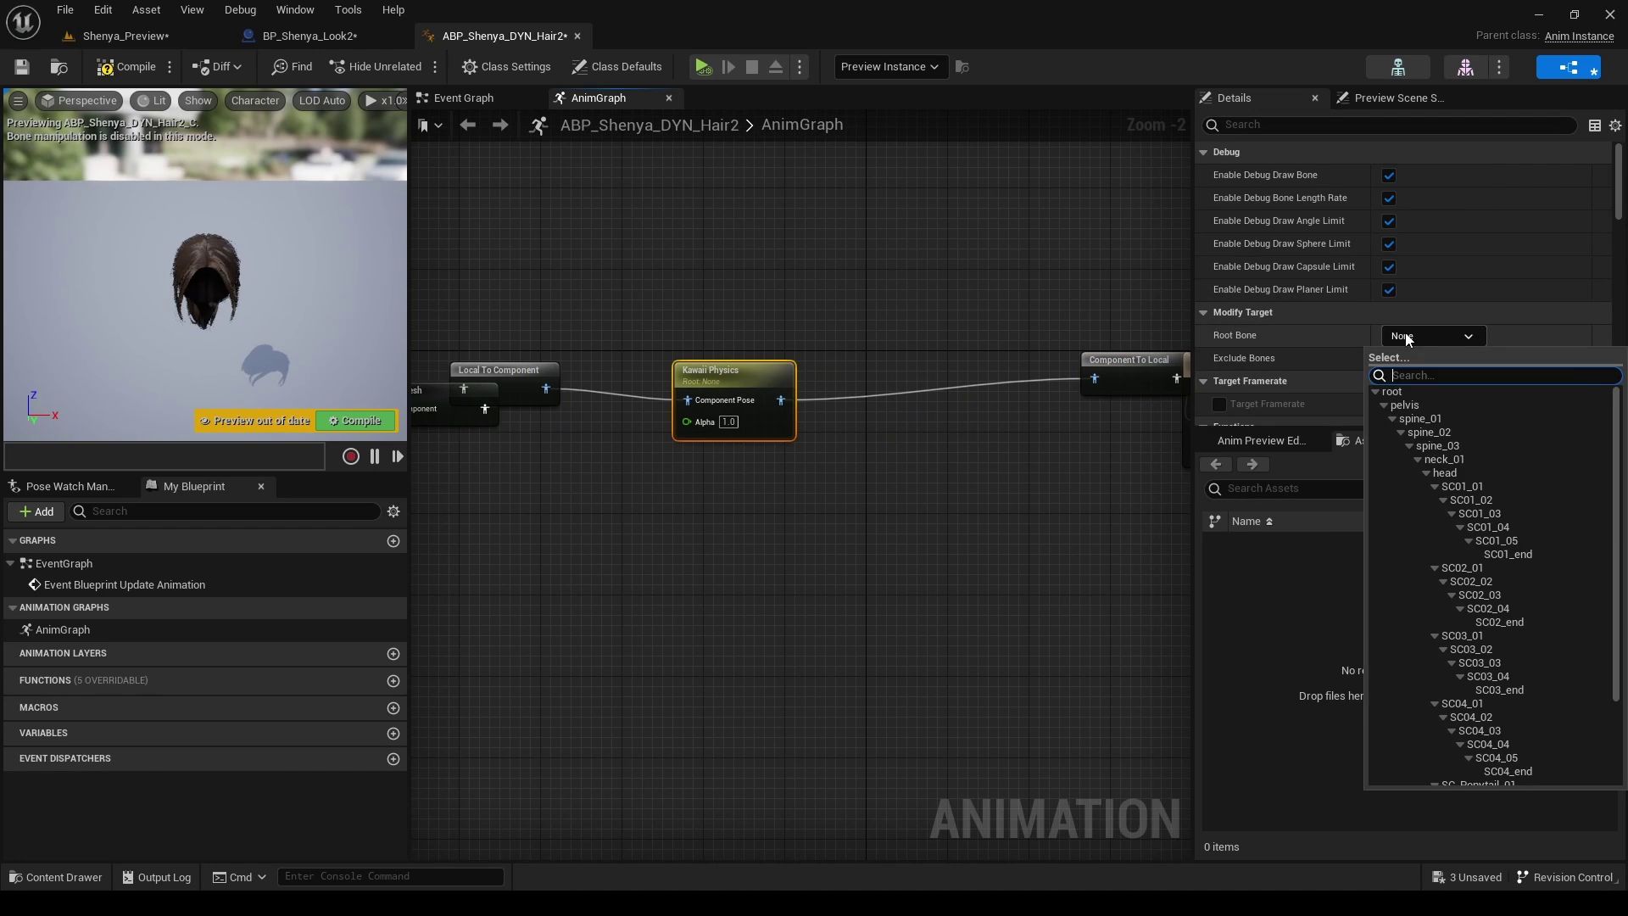
click(1462, 490)
right_drag(868, 337, 914, 334)
scroll(1267, 317, down, 3)
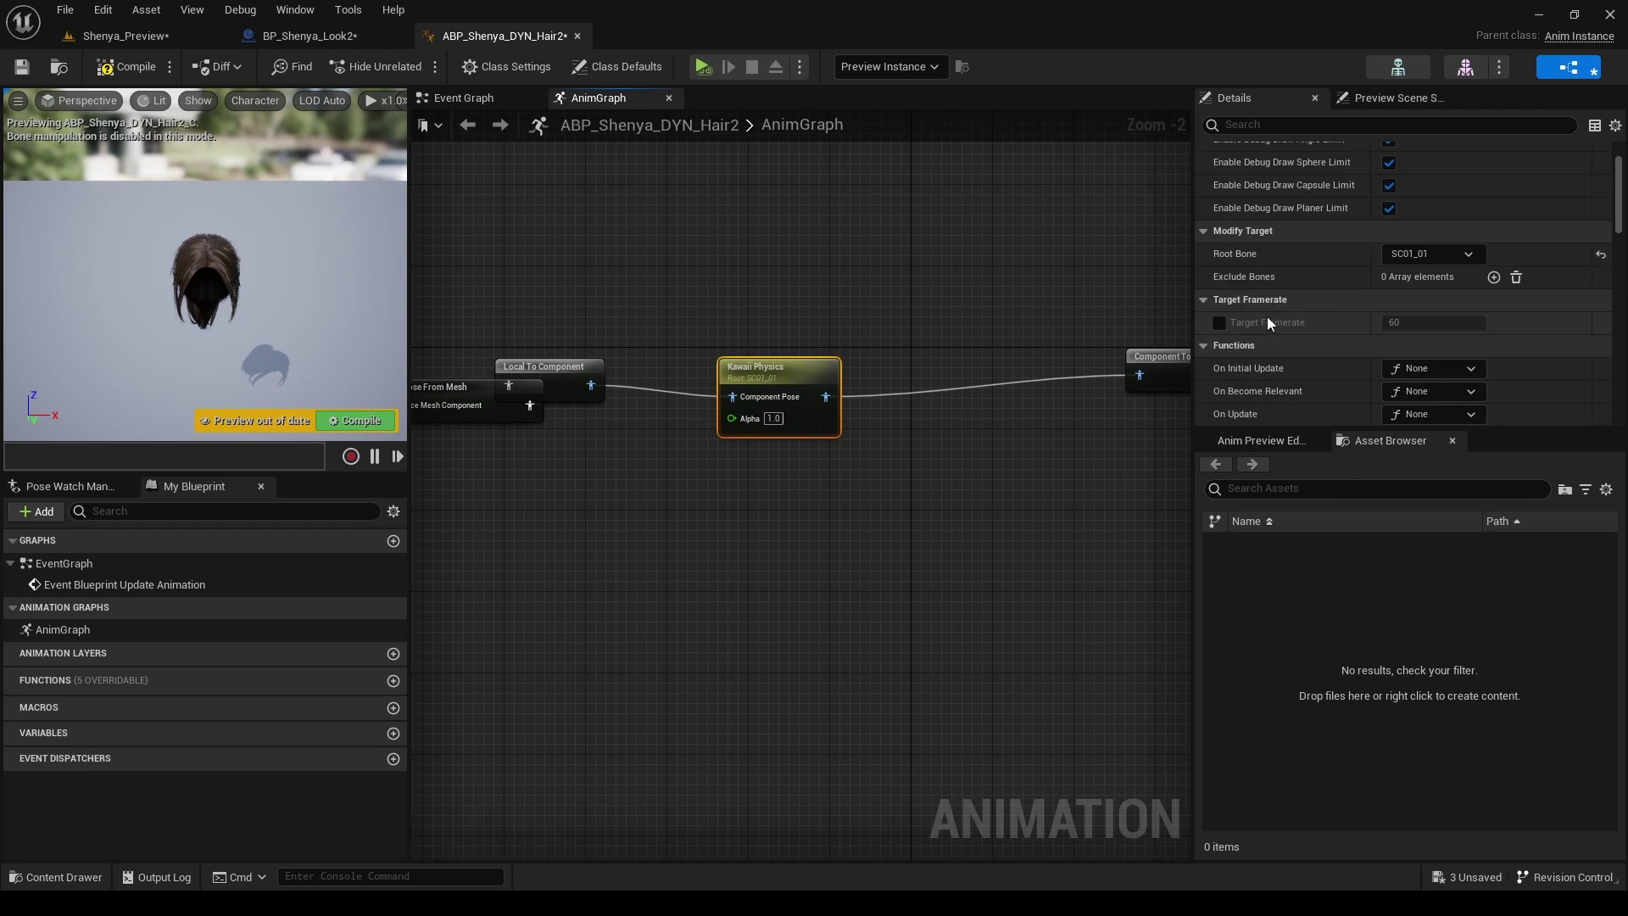
scroll(1267, 318, up, 2)
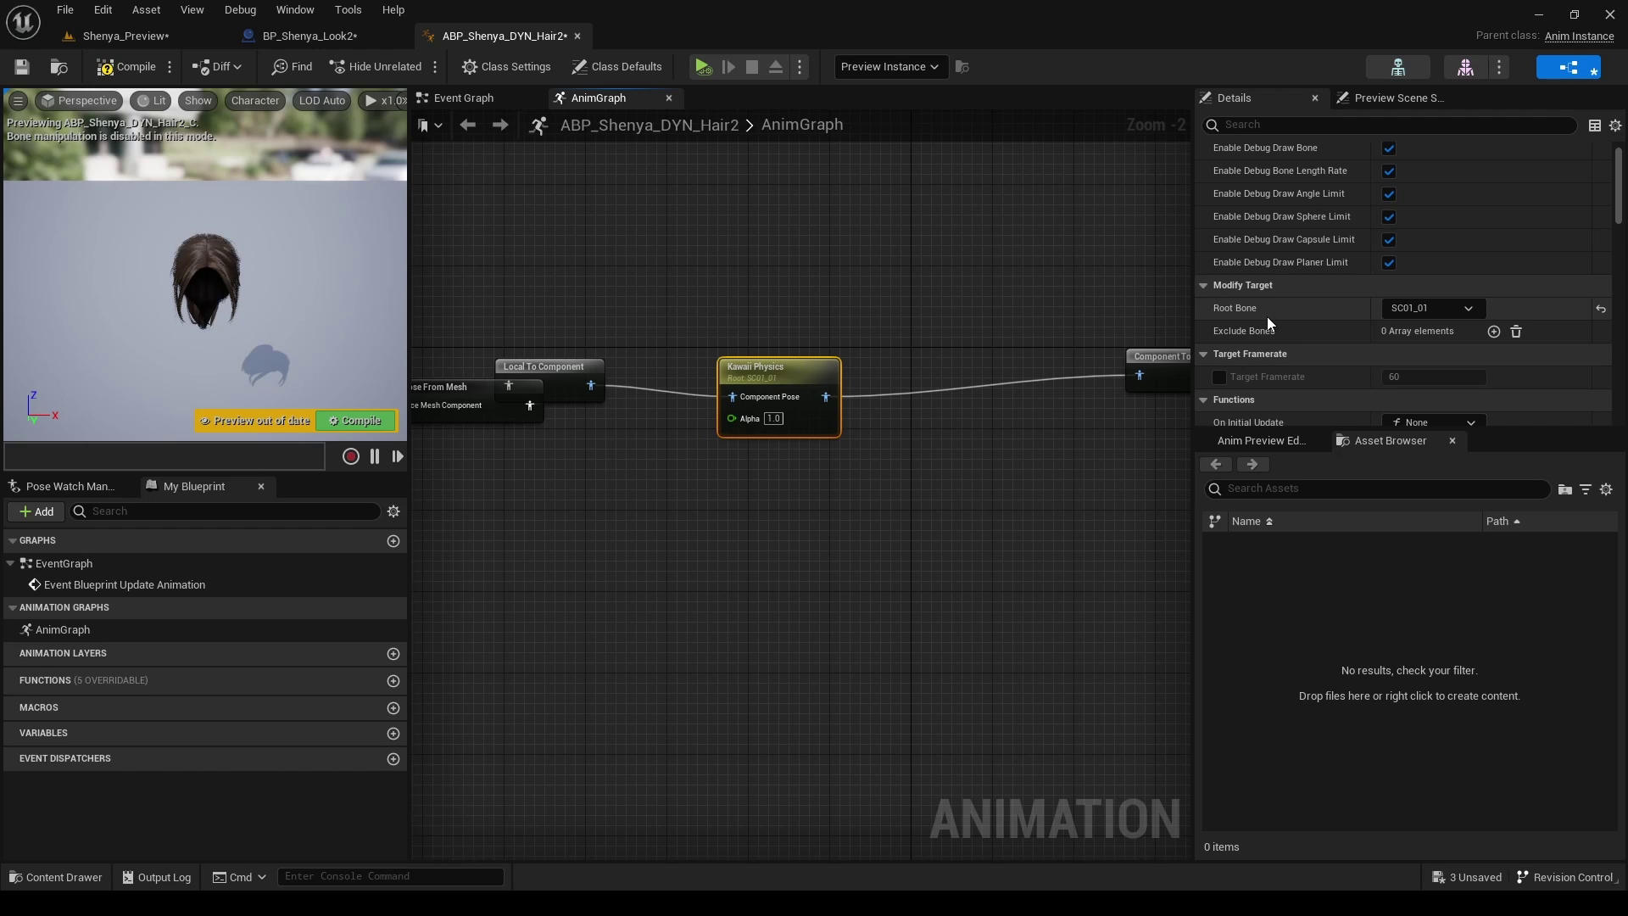
click(123, 67)
click(28, 68)
Simulate the Shenya_Preview level to examine the hair around SK_Shenya3's face with the physics node in place, and stop the simulation
click(109, 41)
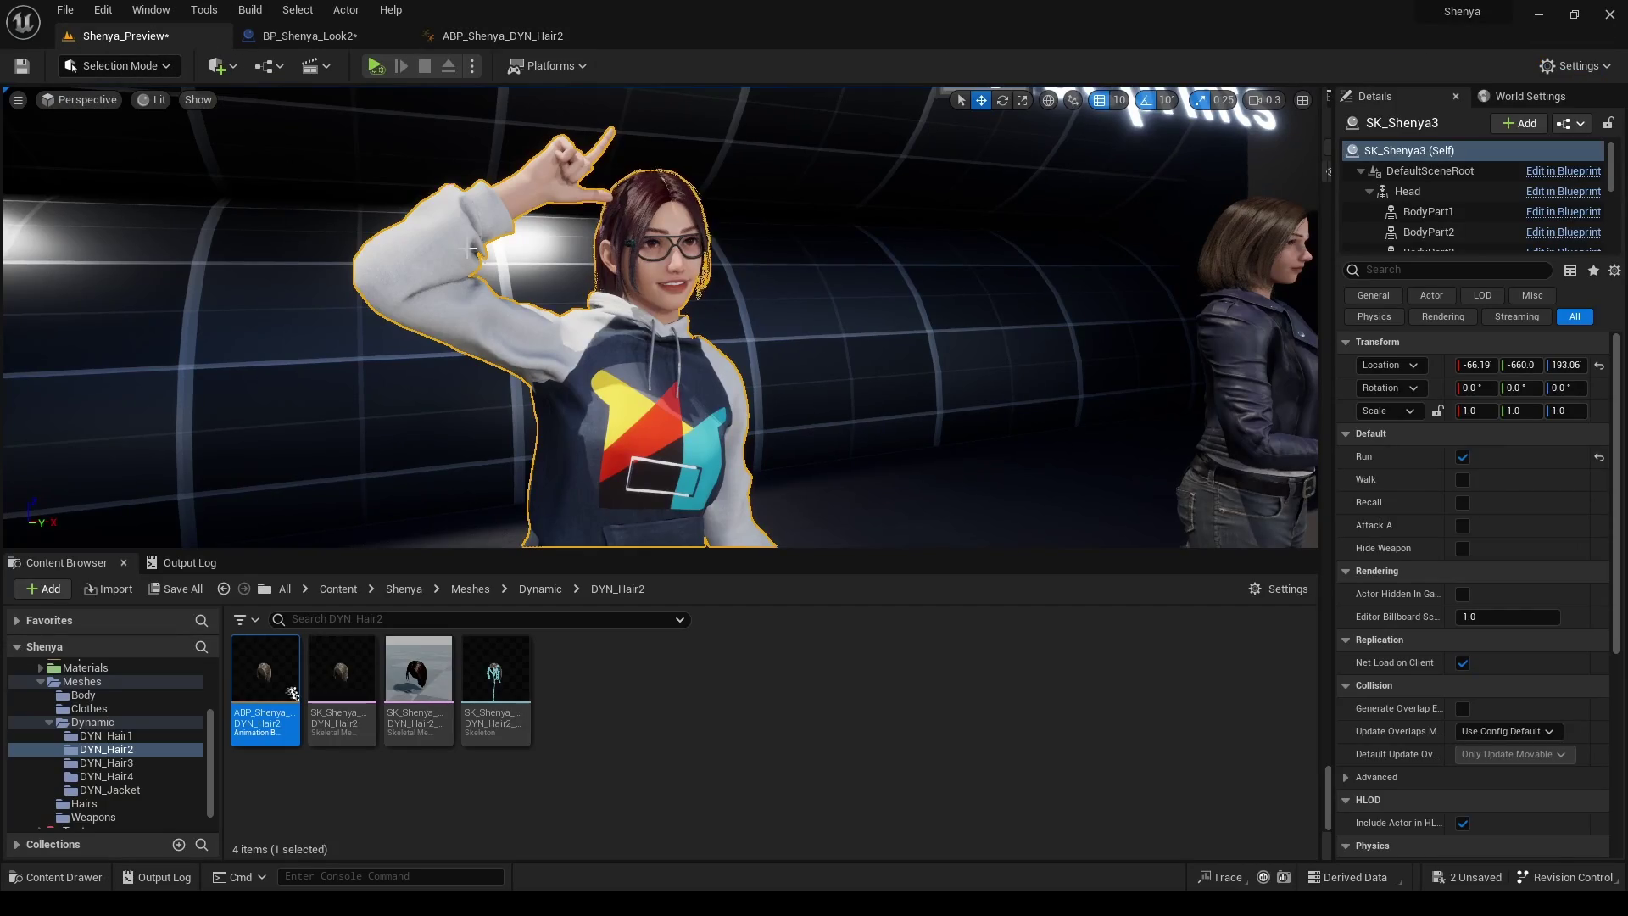
key(alt+p)
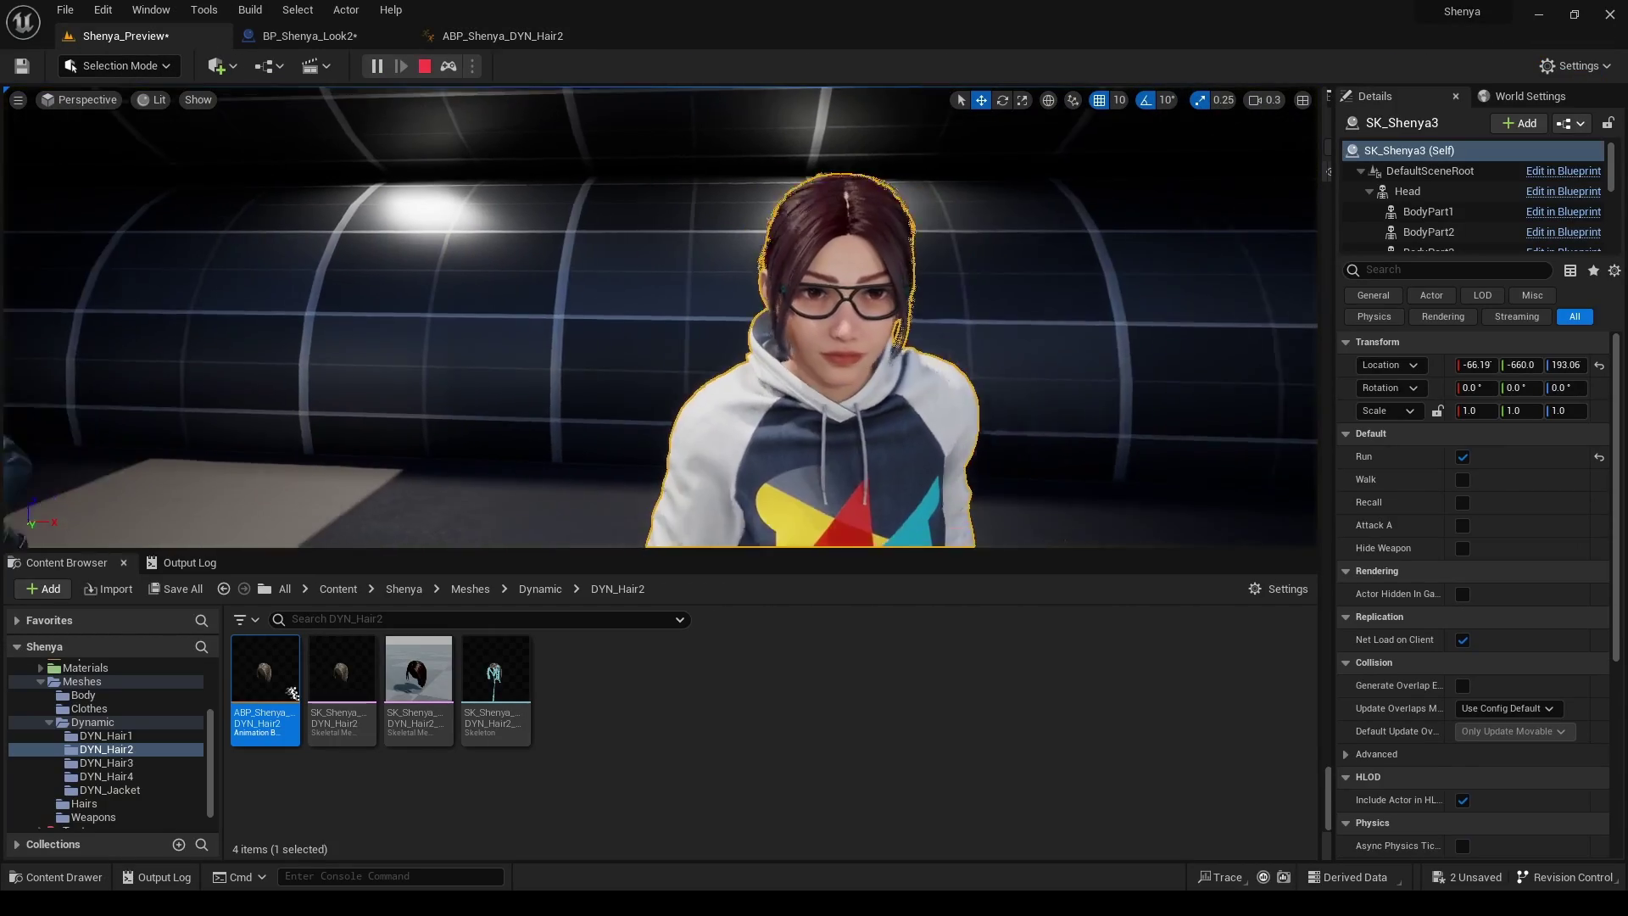
alt+drag(590, 265, 424, 266)
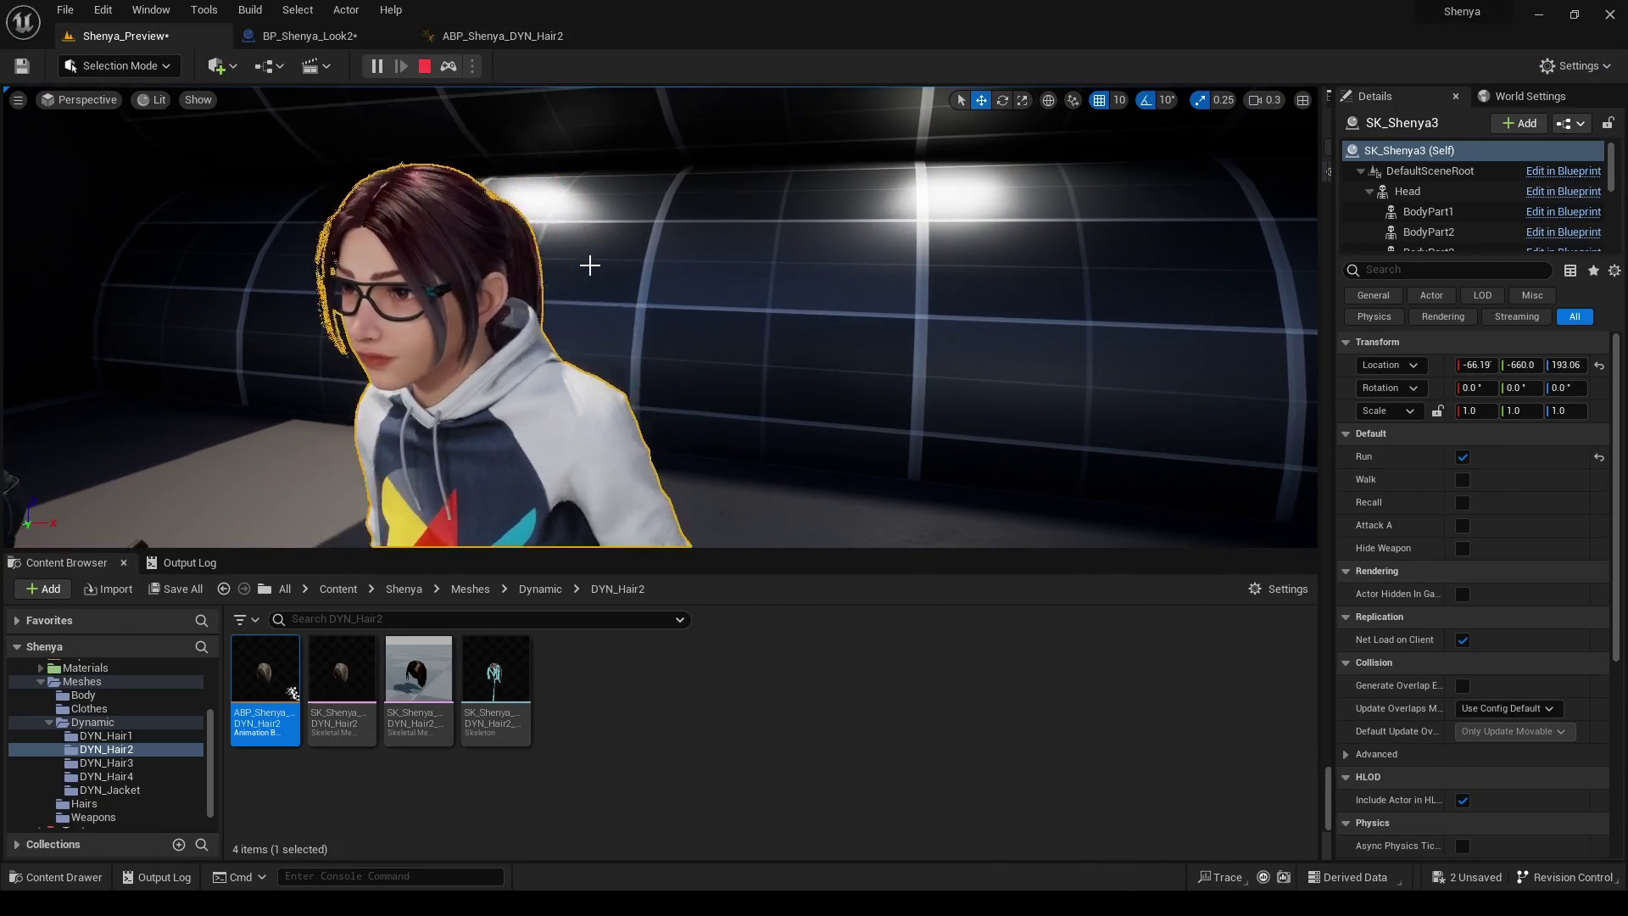
key(Escape)
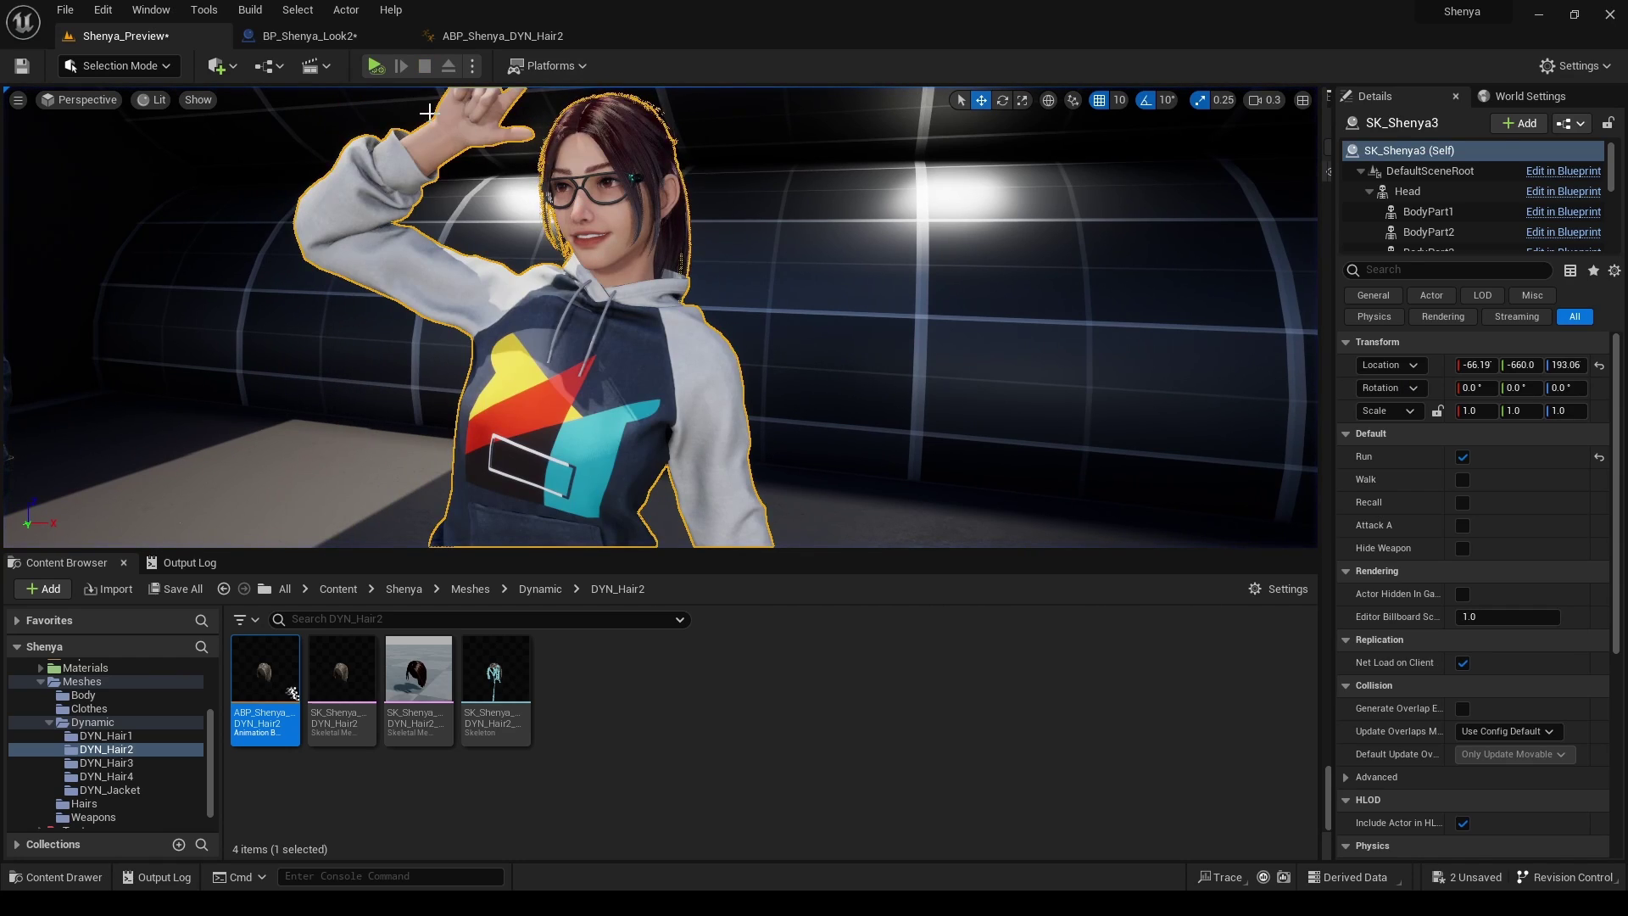
In BP_Shenya_Look2's Construction Script, add Set Leader Pose Component with Hair as target and connect it after the Parent: Construction Script node
click(356, 37)
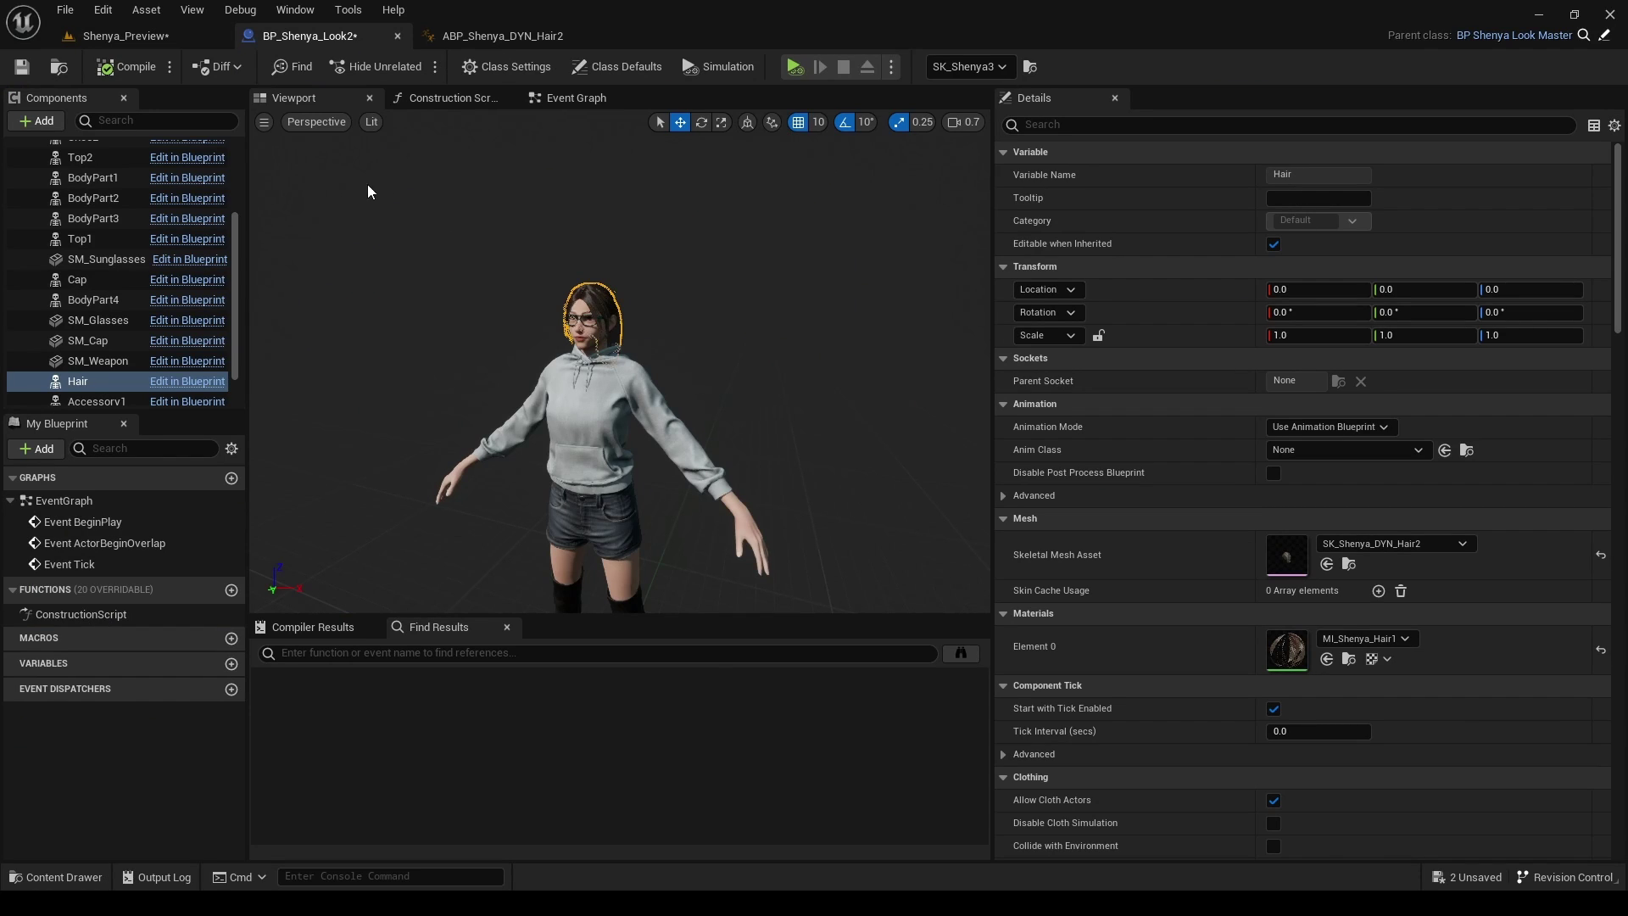
click(475, 98)
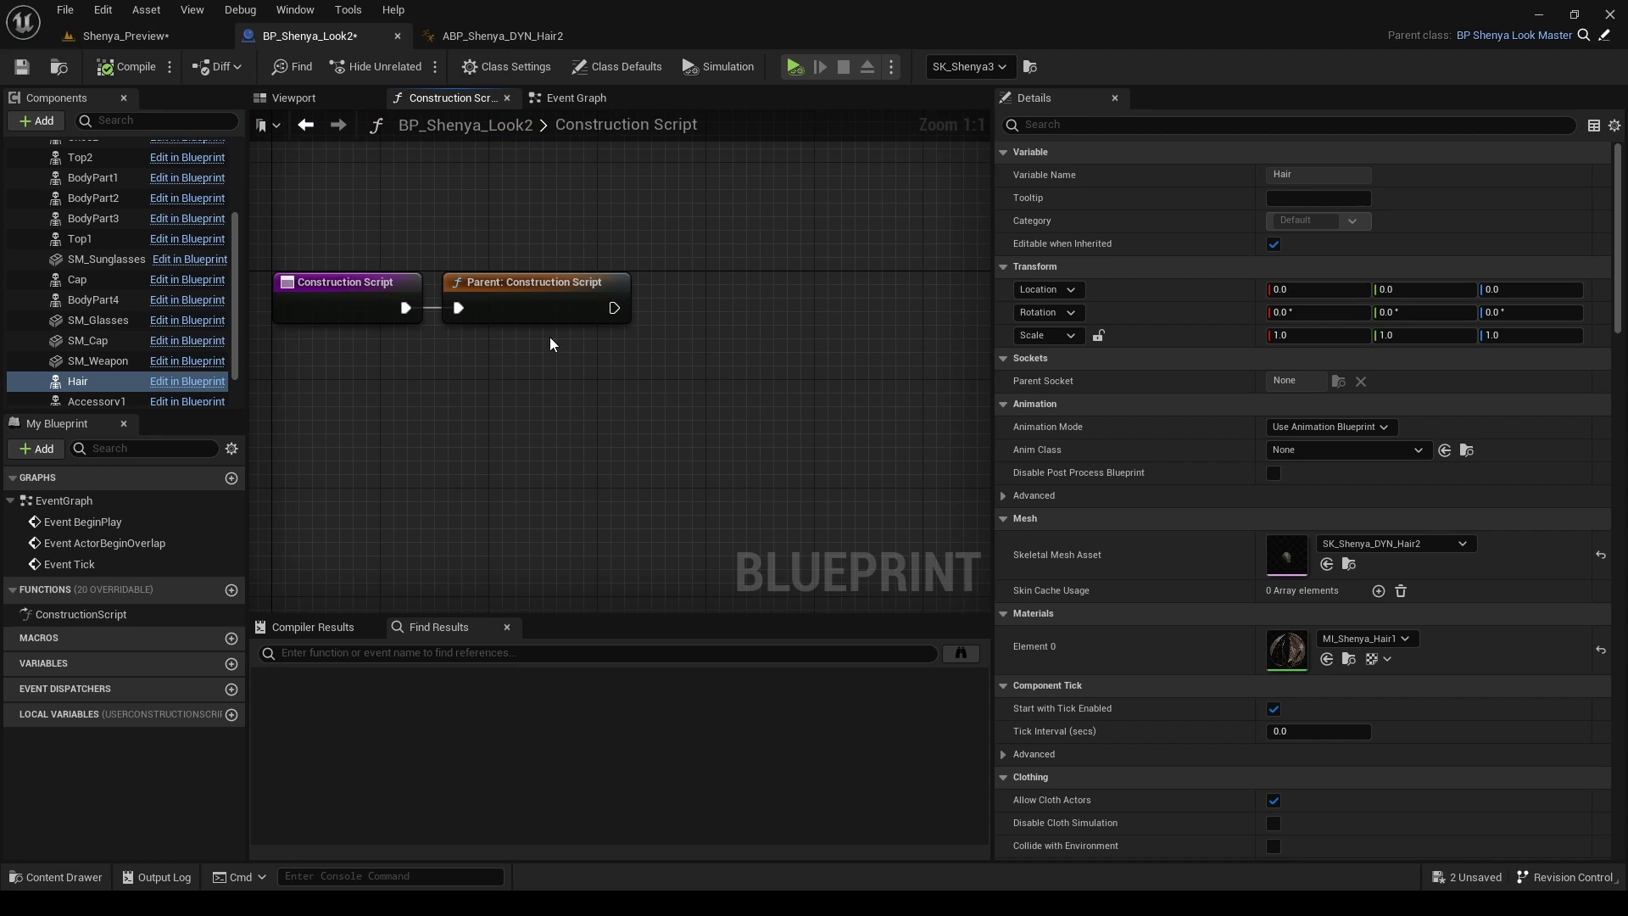
right_drag(550, 338, 594, 369)
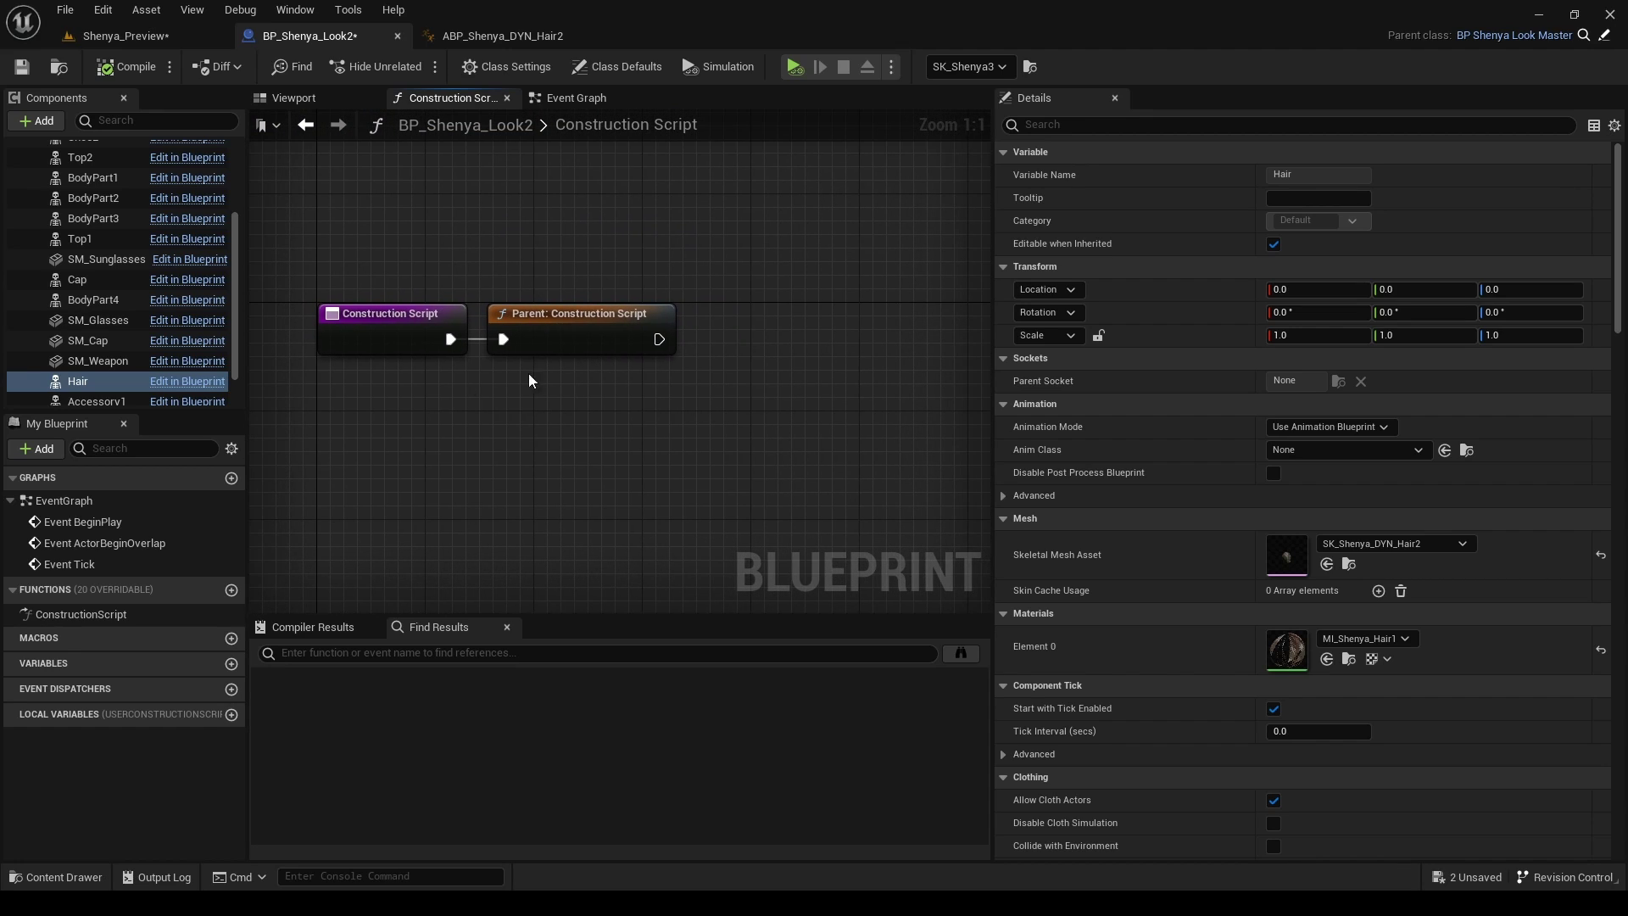
drag(79, 383, 734, 395)
text(set)
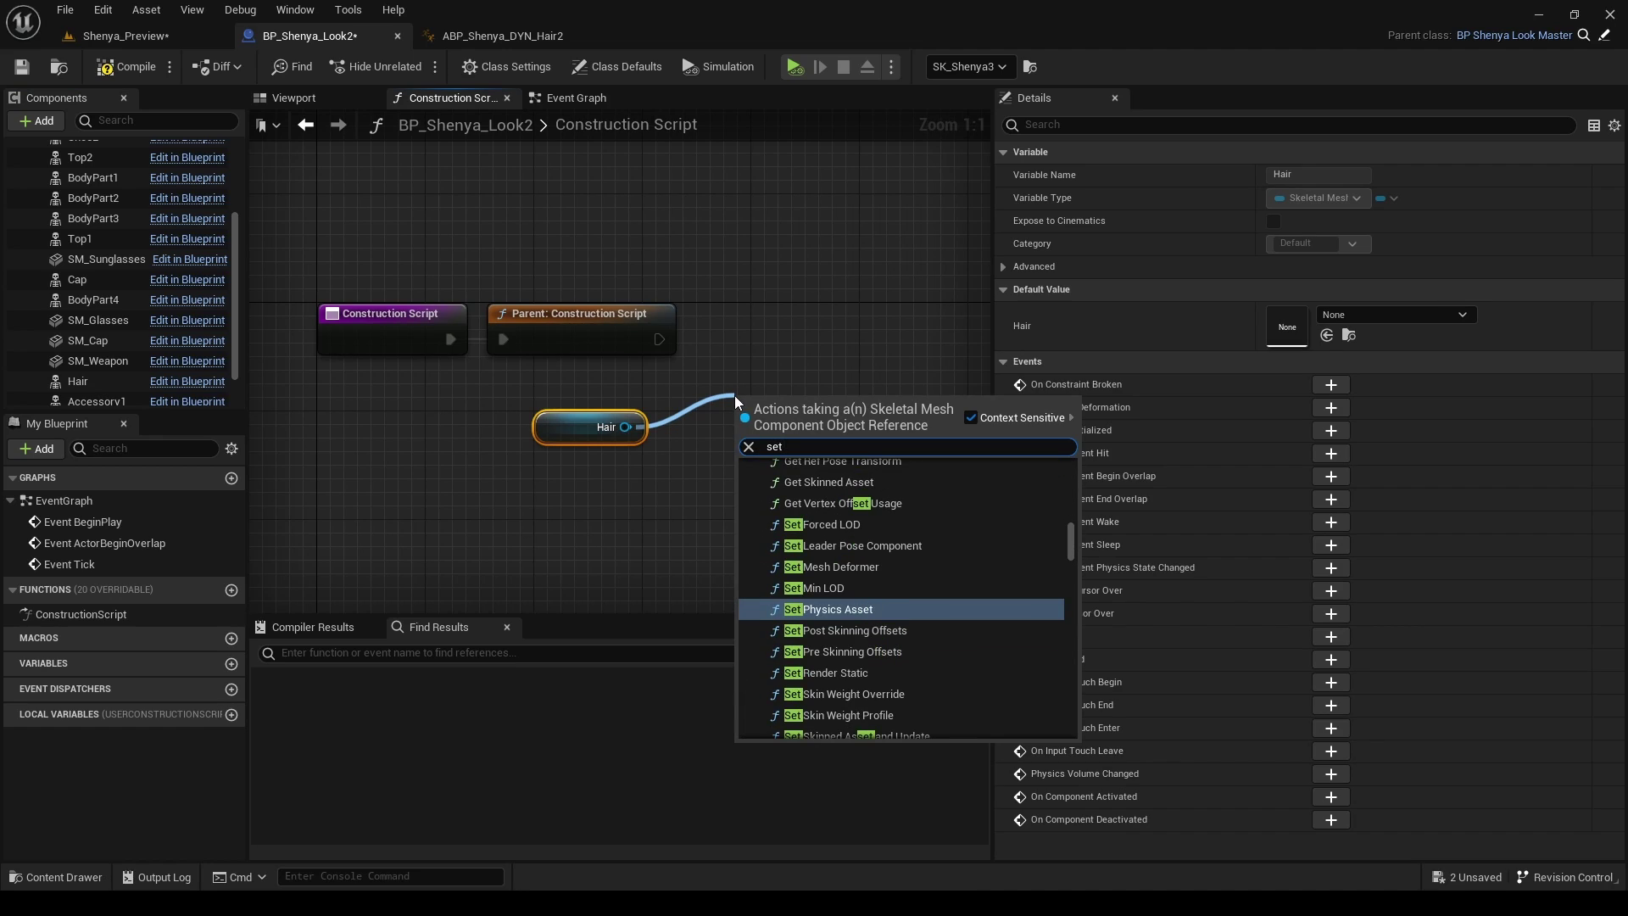
text( leader)
click(848, 498)
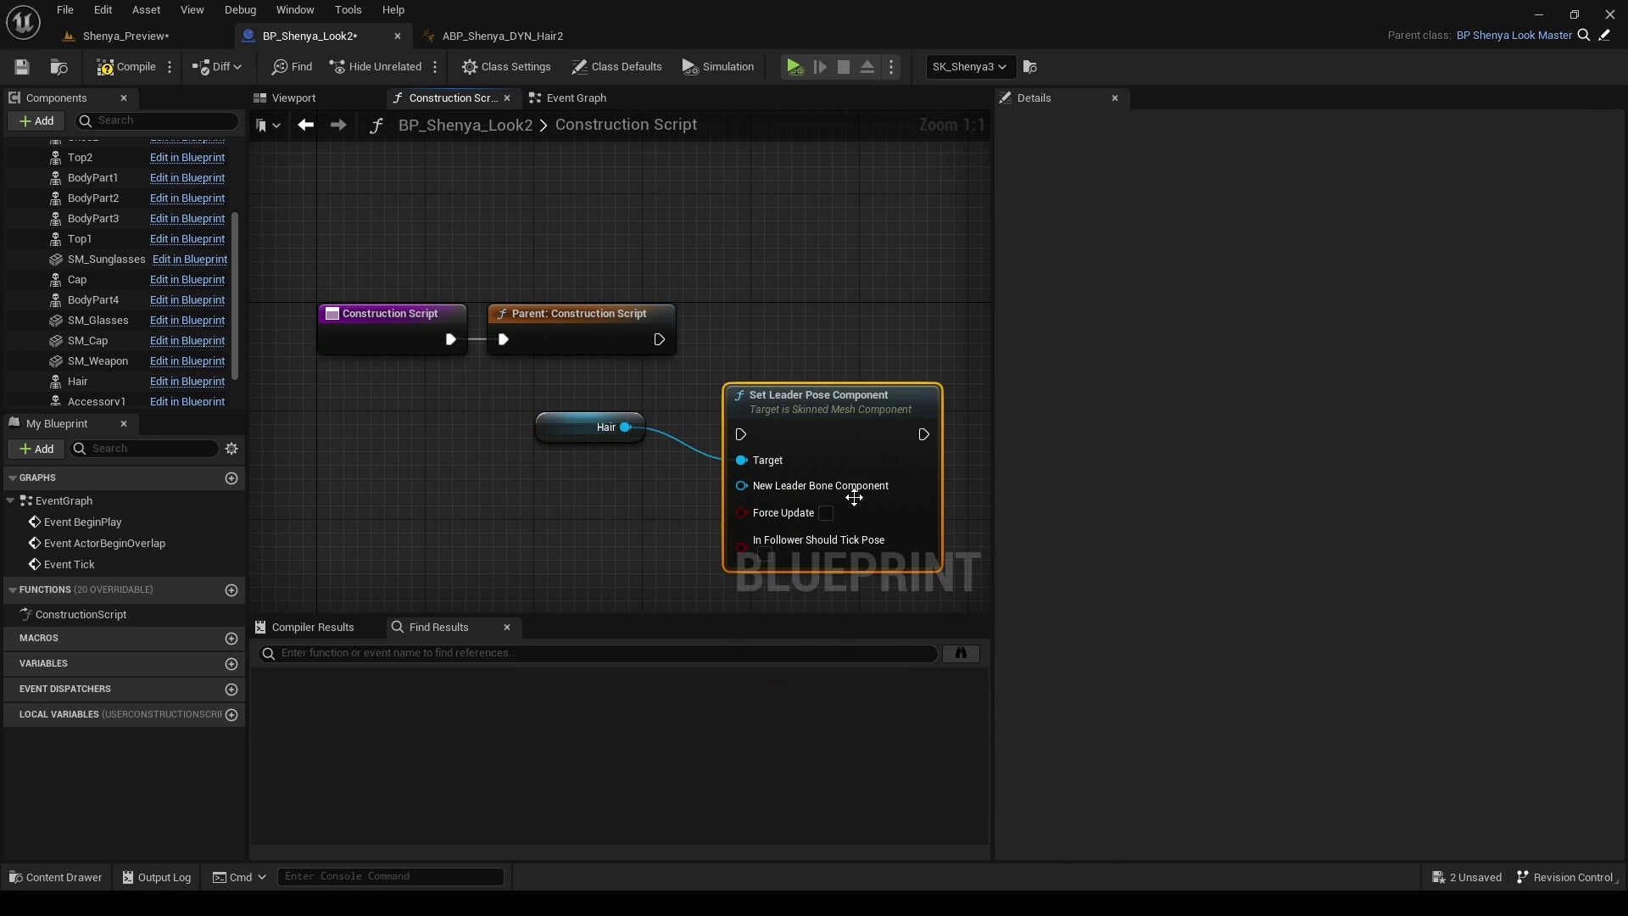
drag(805, 414, 826, 323)
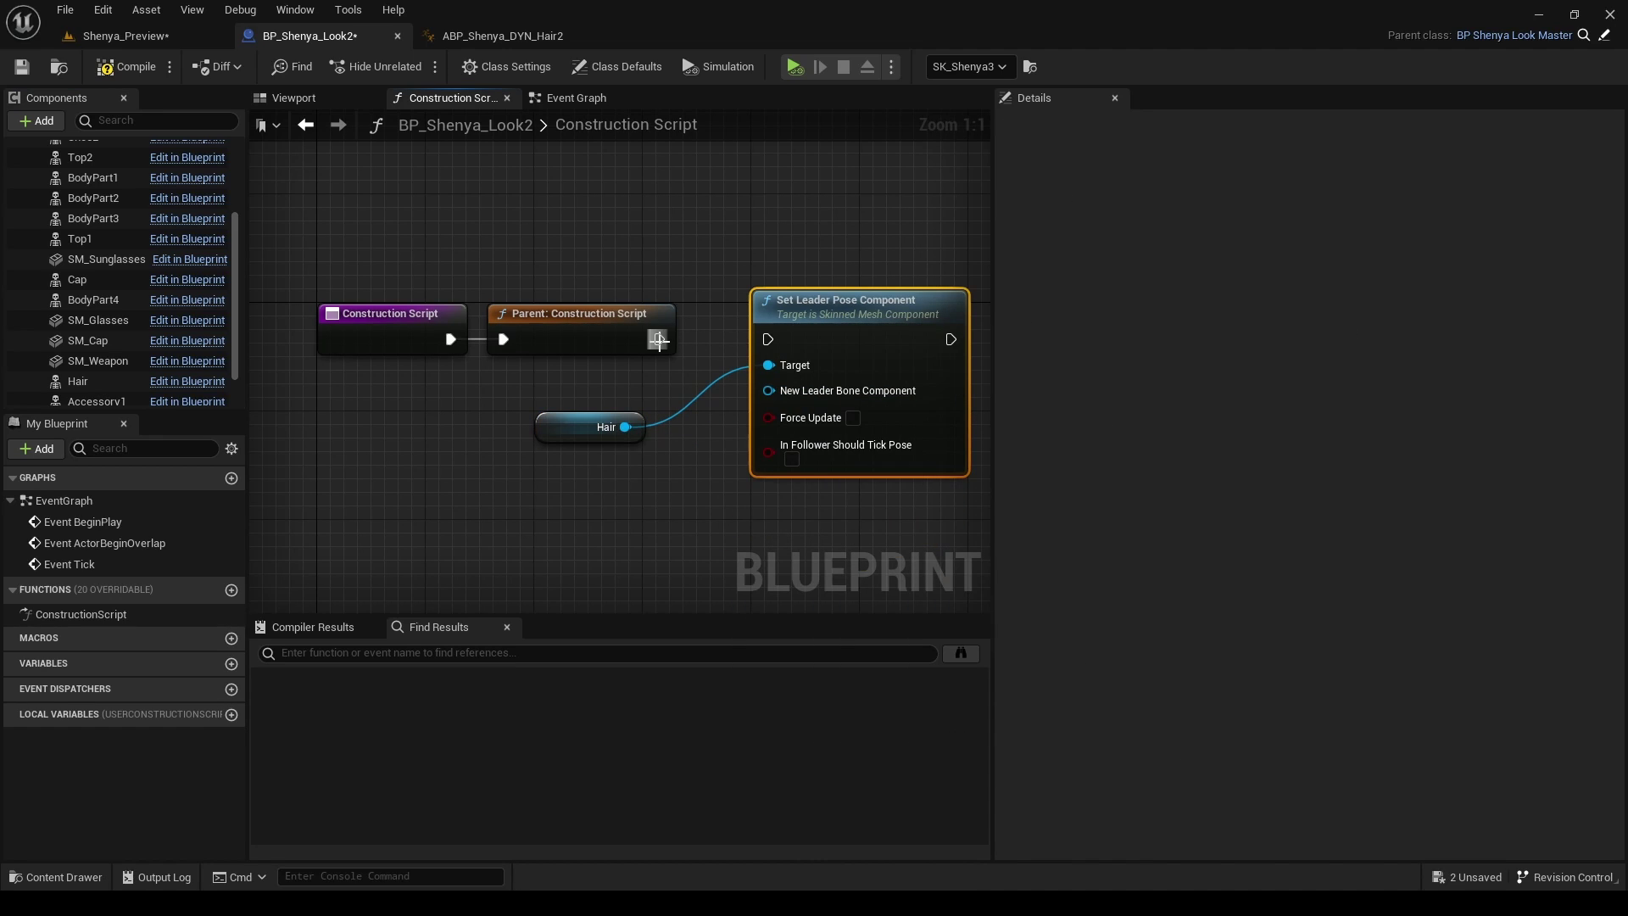
drag(658, 340, 768, 340)
Return to the Shenya_Preview level and simulate it again to check the movement of SK_Shenya3's front strands, stopping when done
click(163, 38)
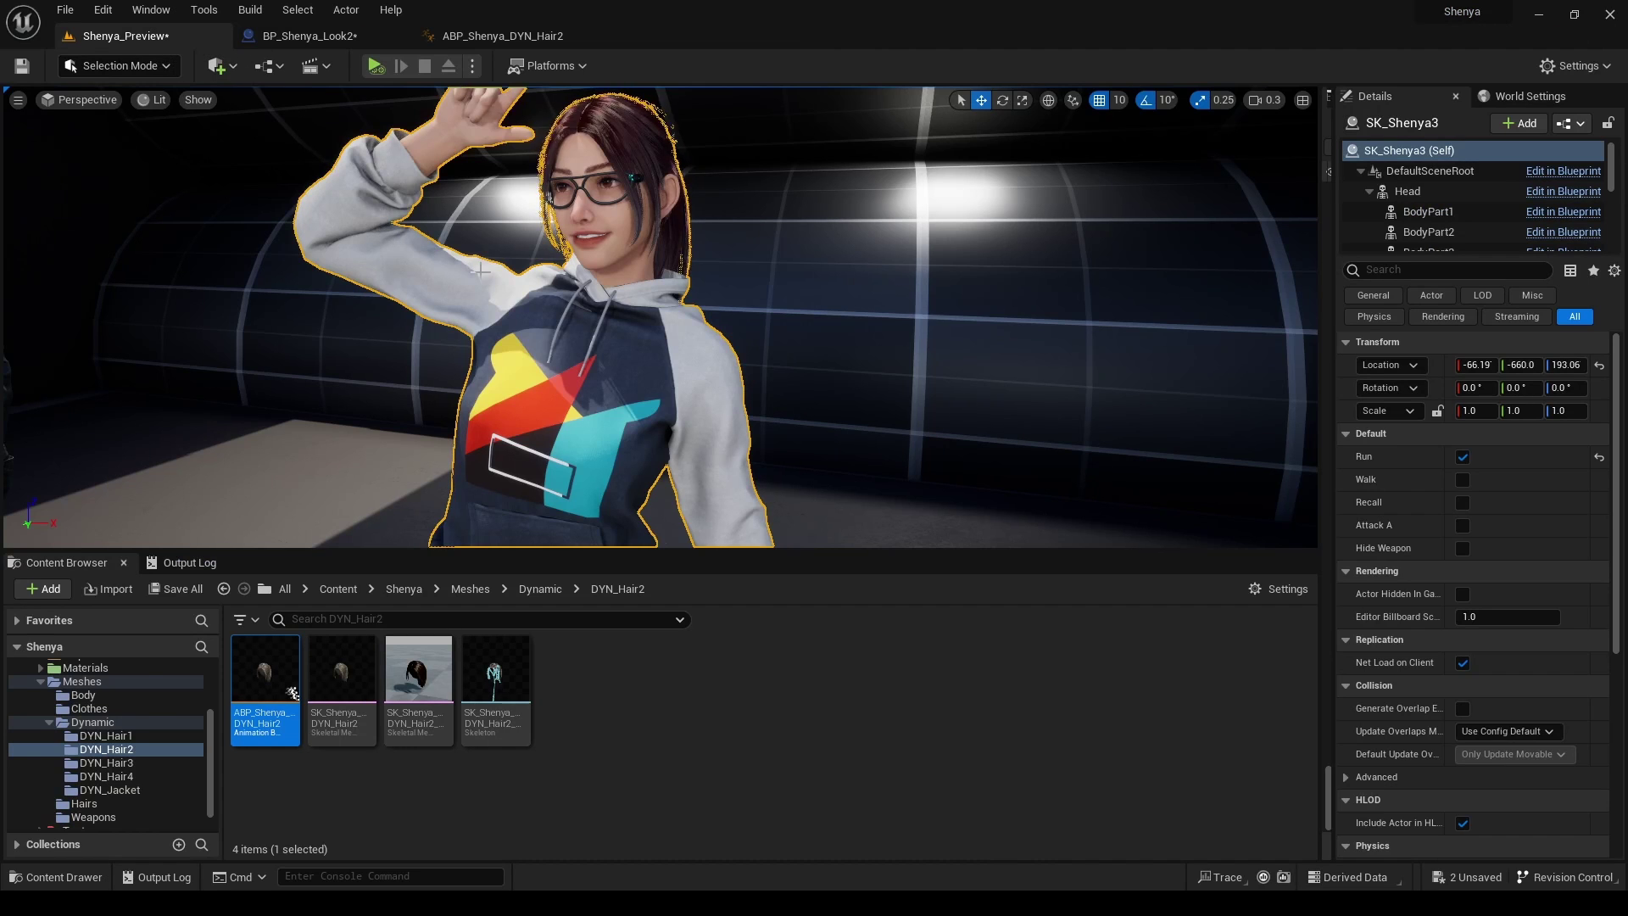
key(alt+p)
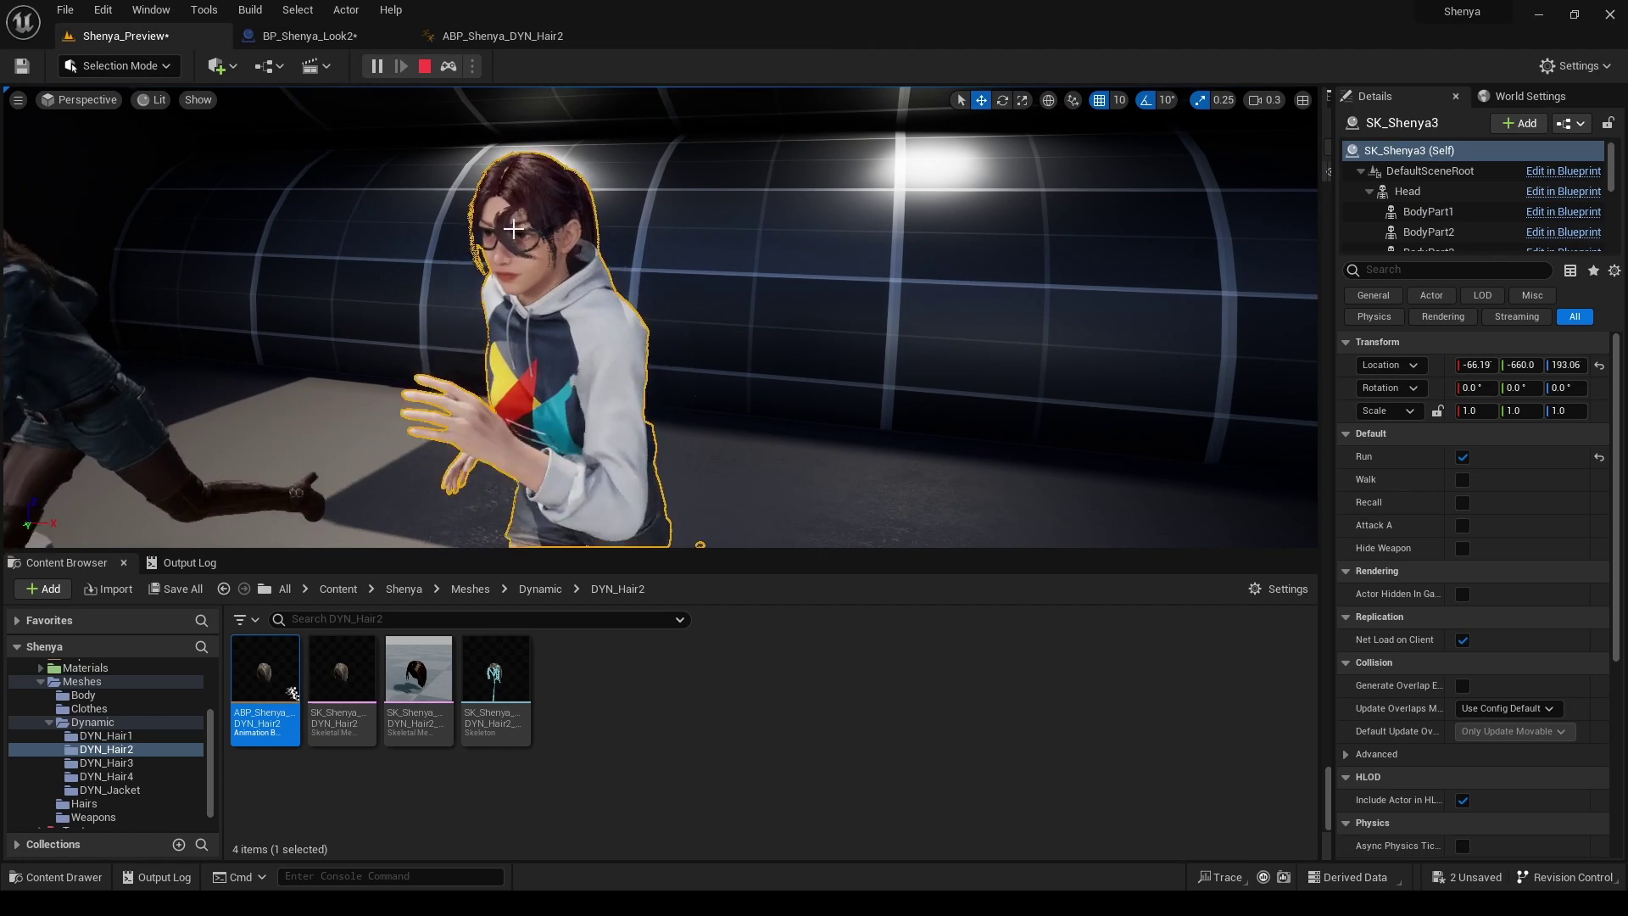
key(Escape)
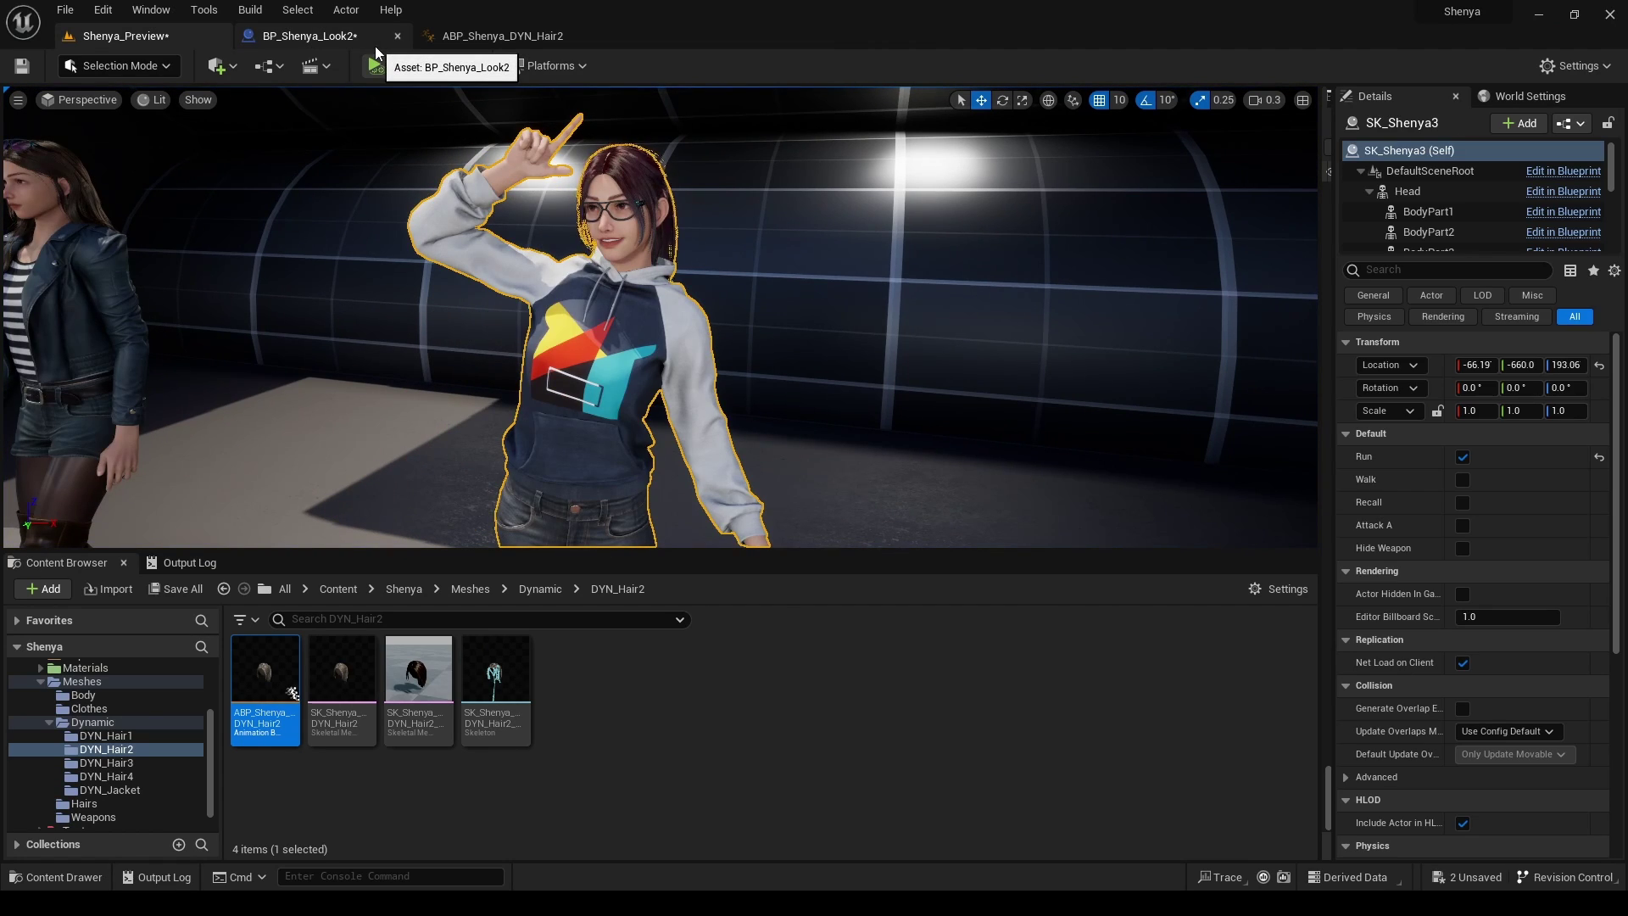
Set the Alpha of the Kawaii Physics node in ABP_Shenya_DYN_Hair2 to 0.1
click(469, 35)
right_drag(625, 268, 678, 273)
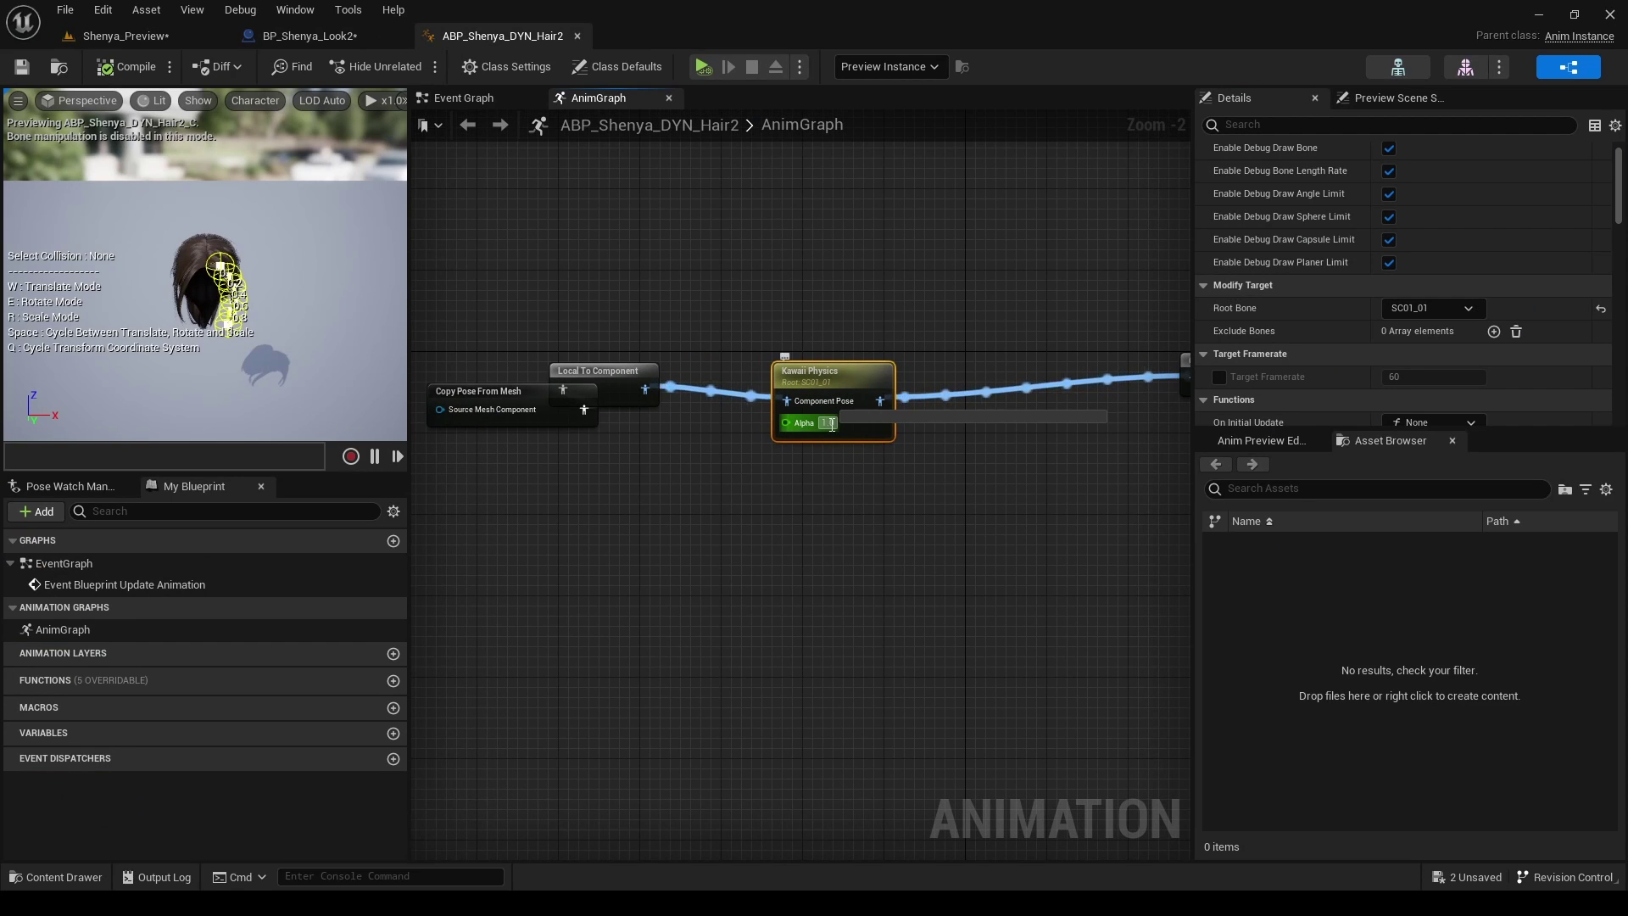
text(0.1)
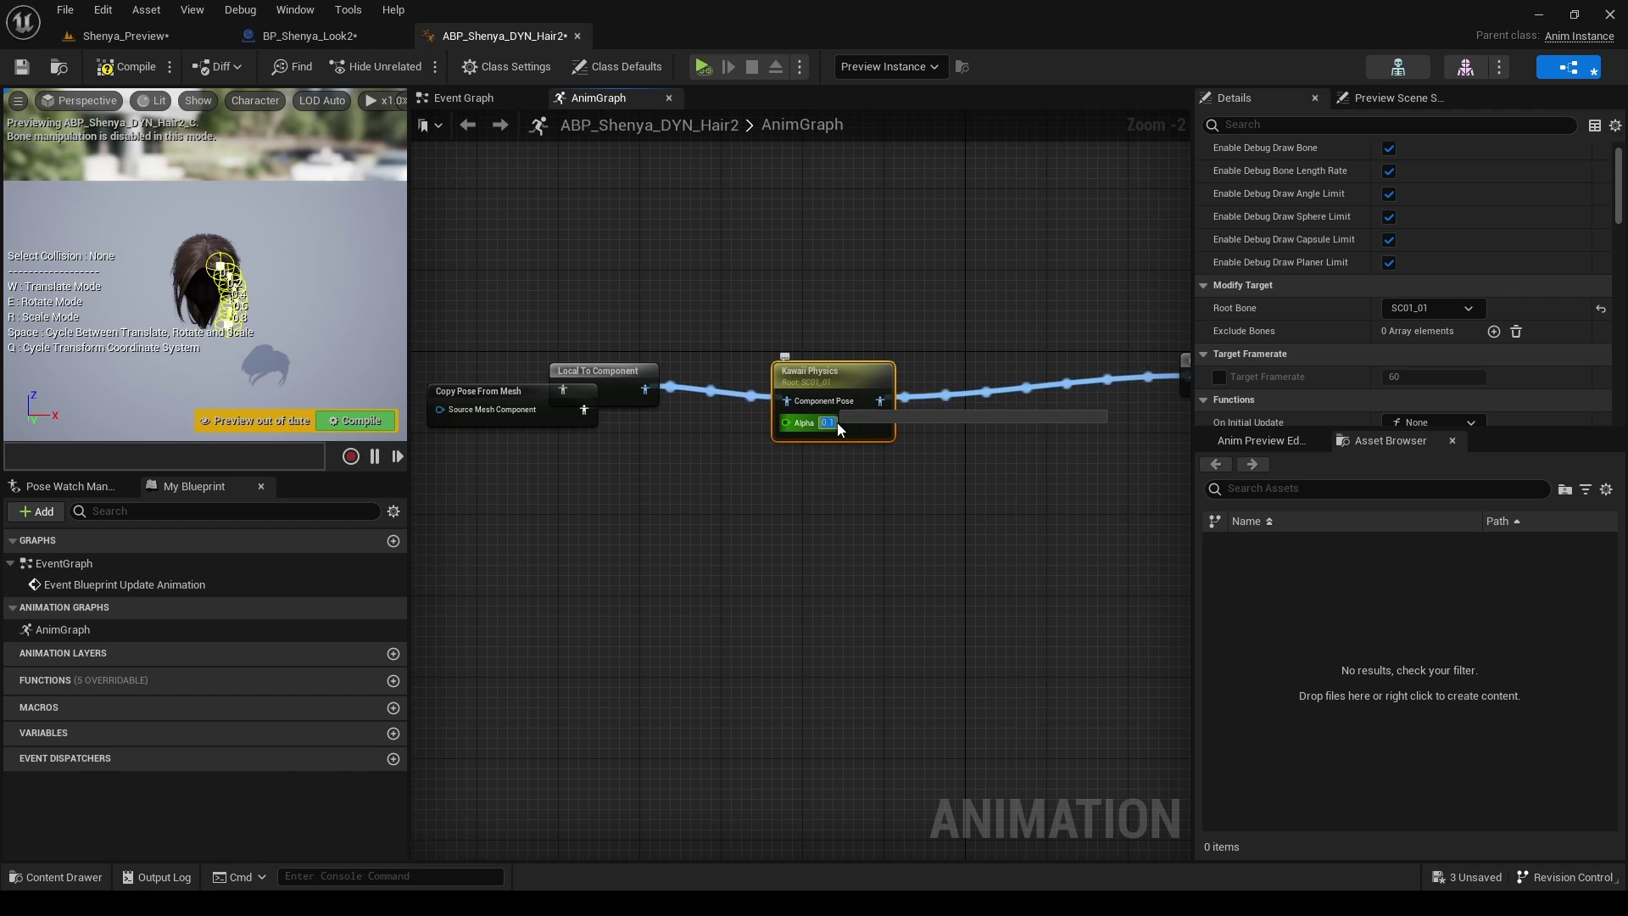
key(Return)
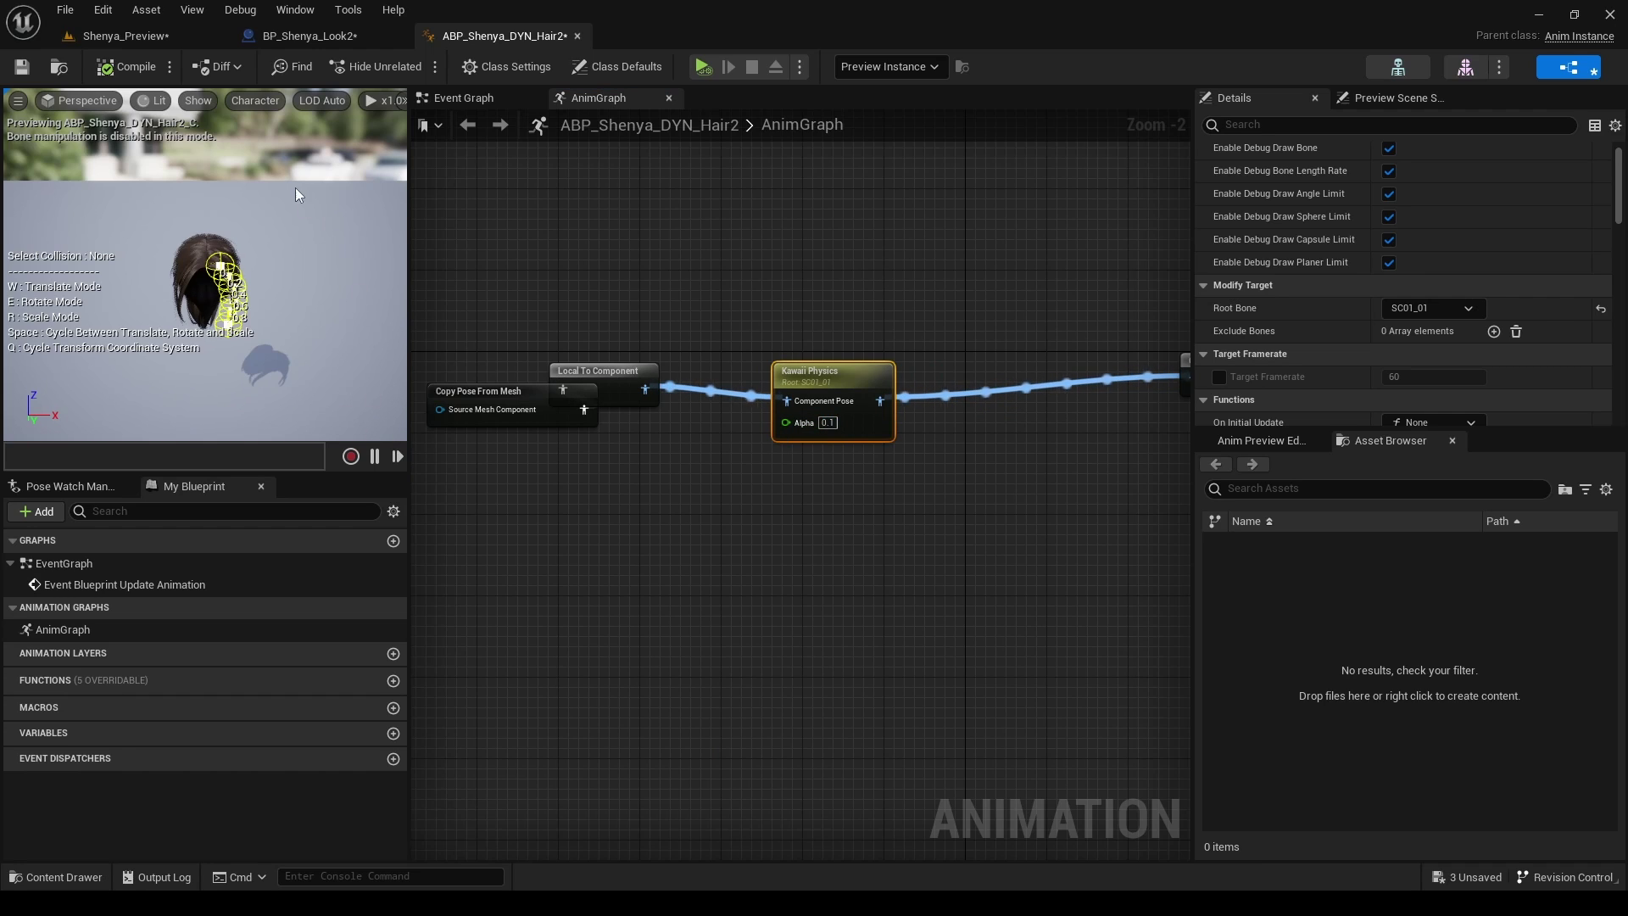
Simulate the Shenya_Preview level to examine the hair with the reduced Alpha, and stop the simulation
click(156, 41)
key(alt+p)
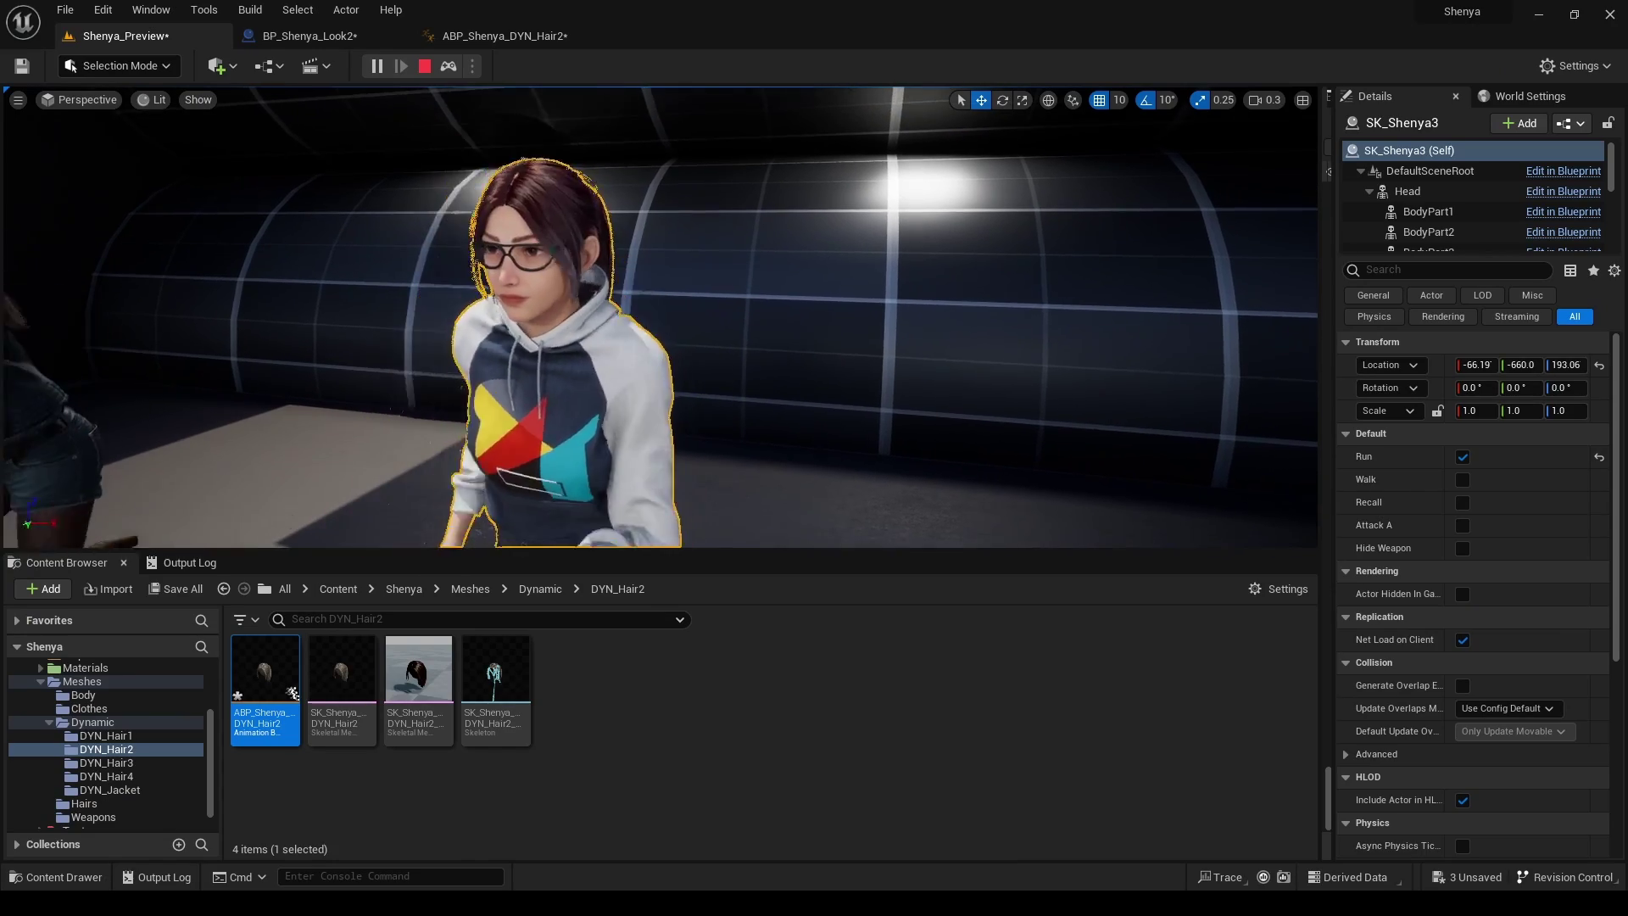
key(Escape)
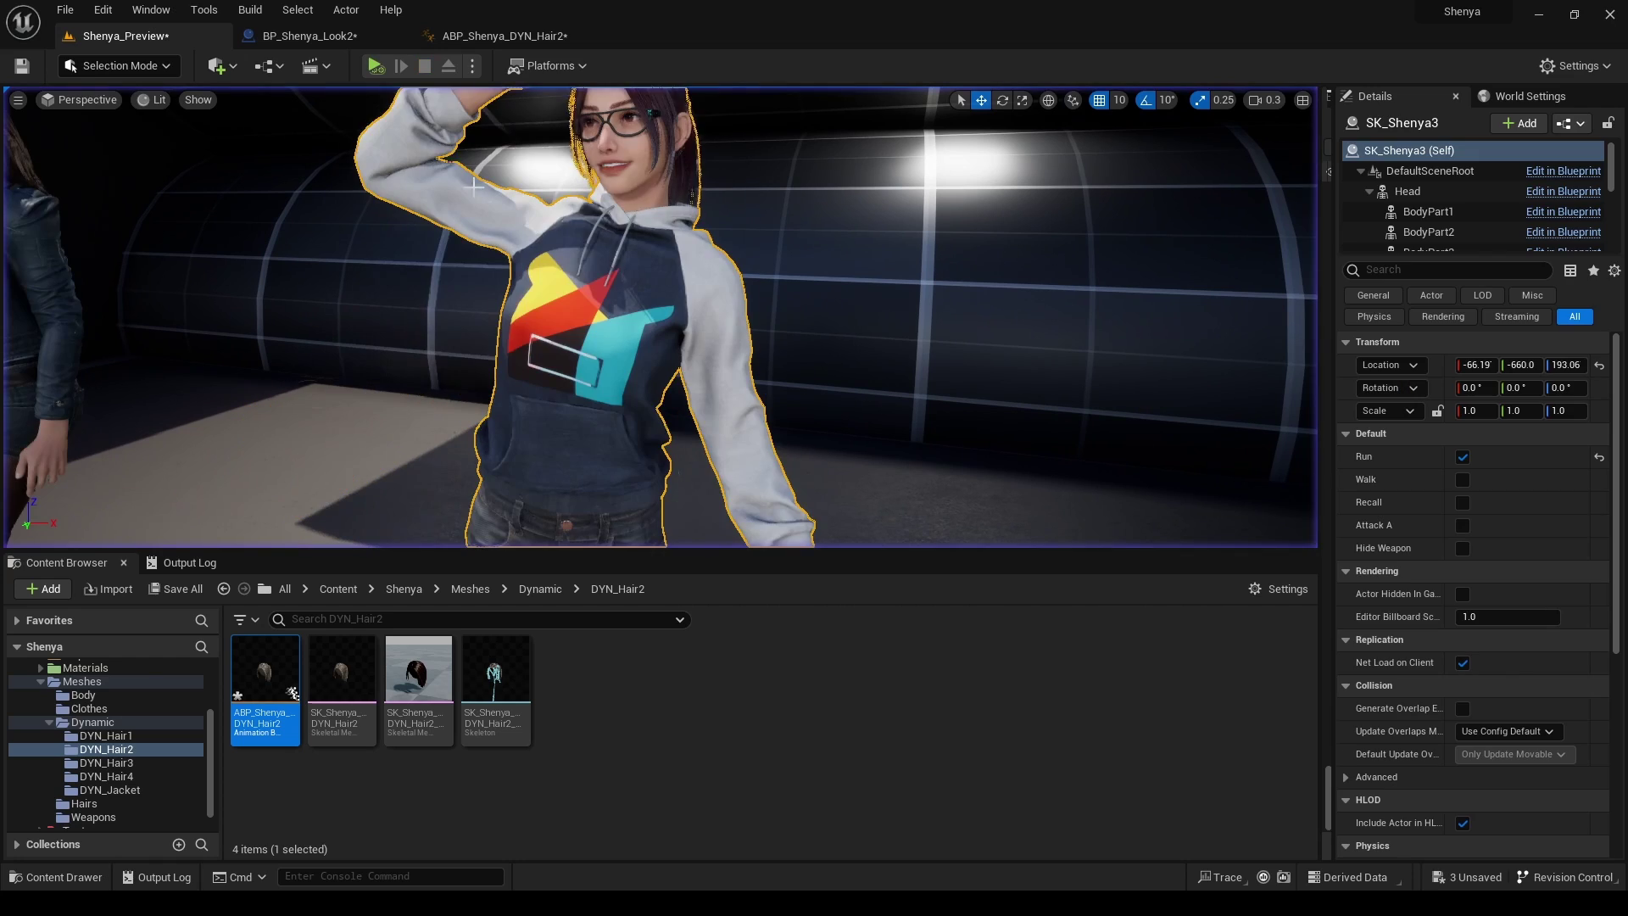
Set the Kawaii Physics root bone to SC_Ponytail_01, compile the animation blueprint and examine the ponytail in the preview
click(484, 38)
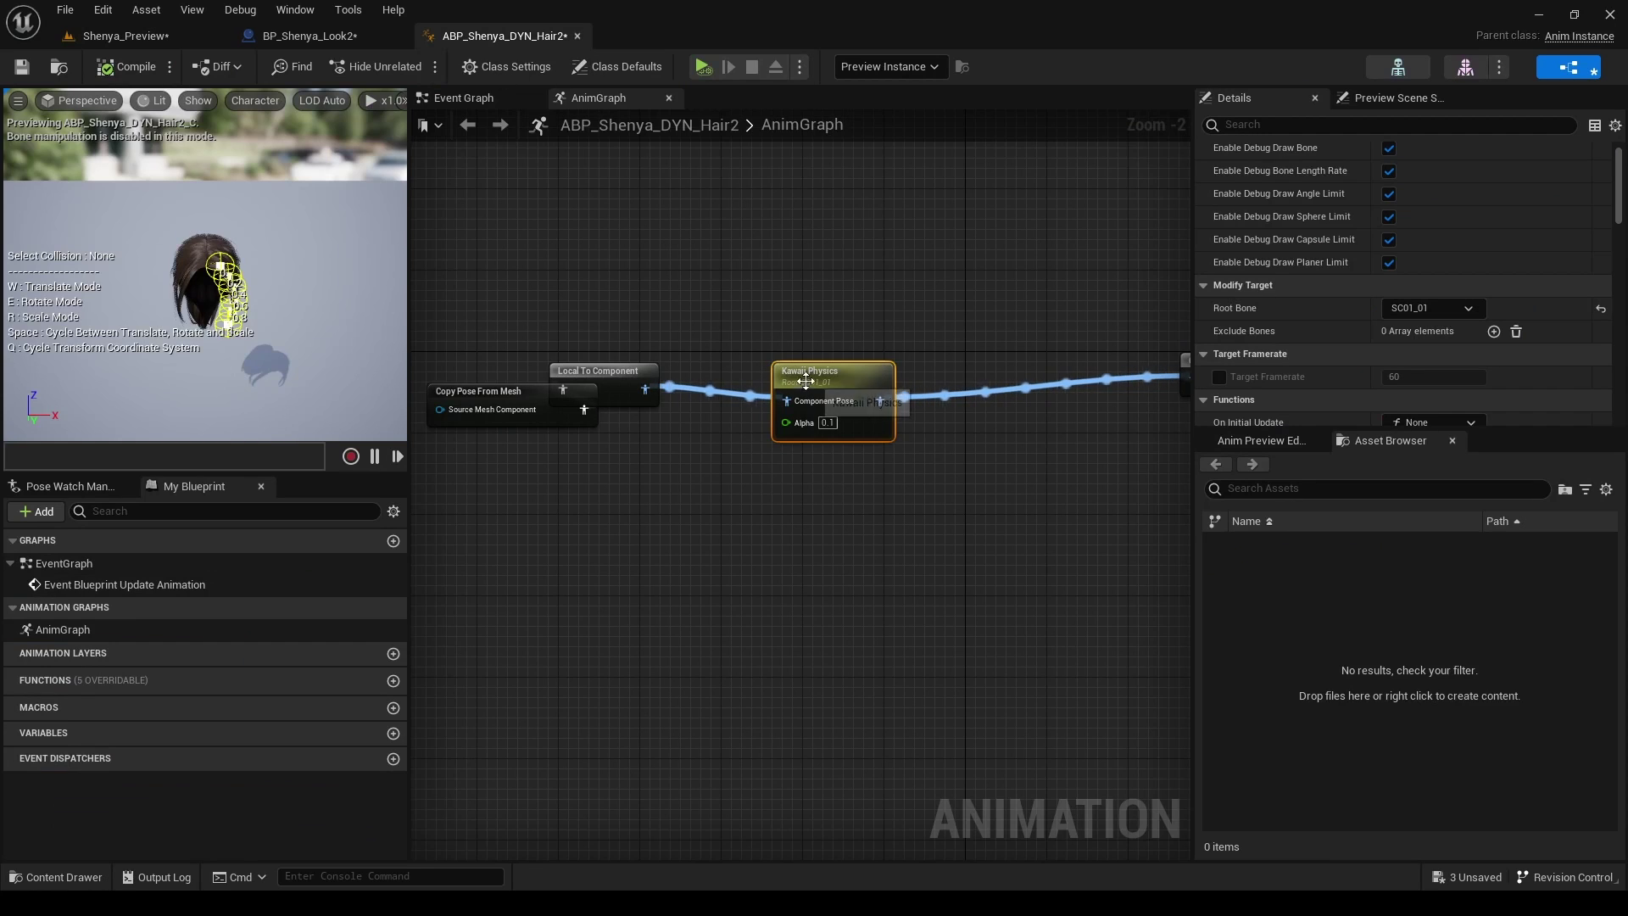
click(1391, 307)
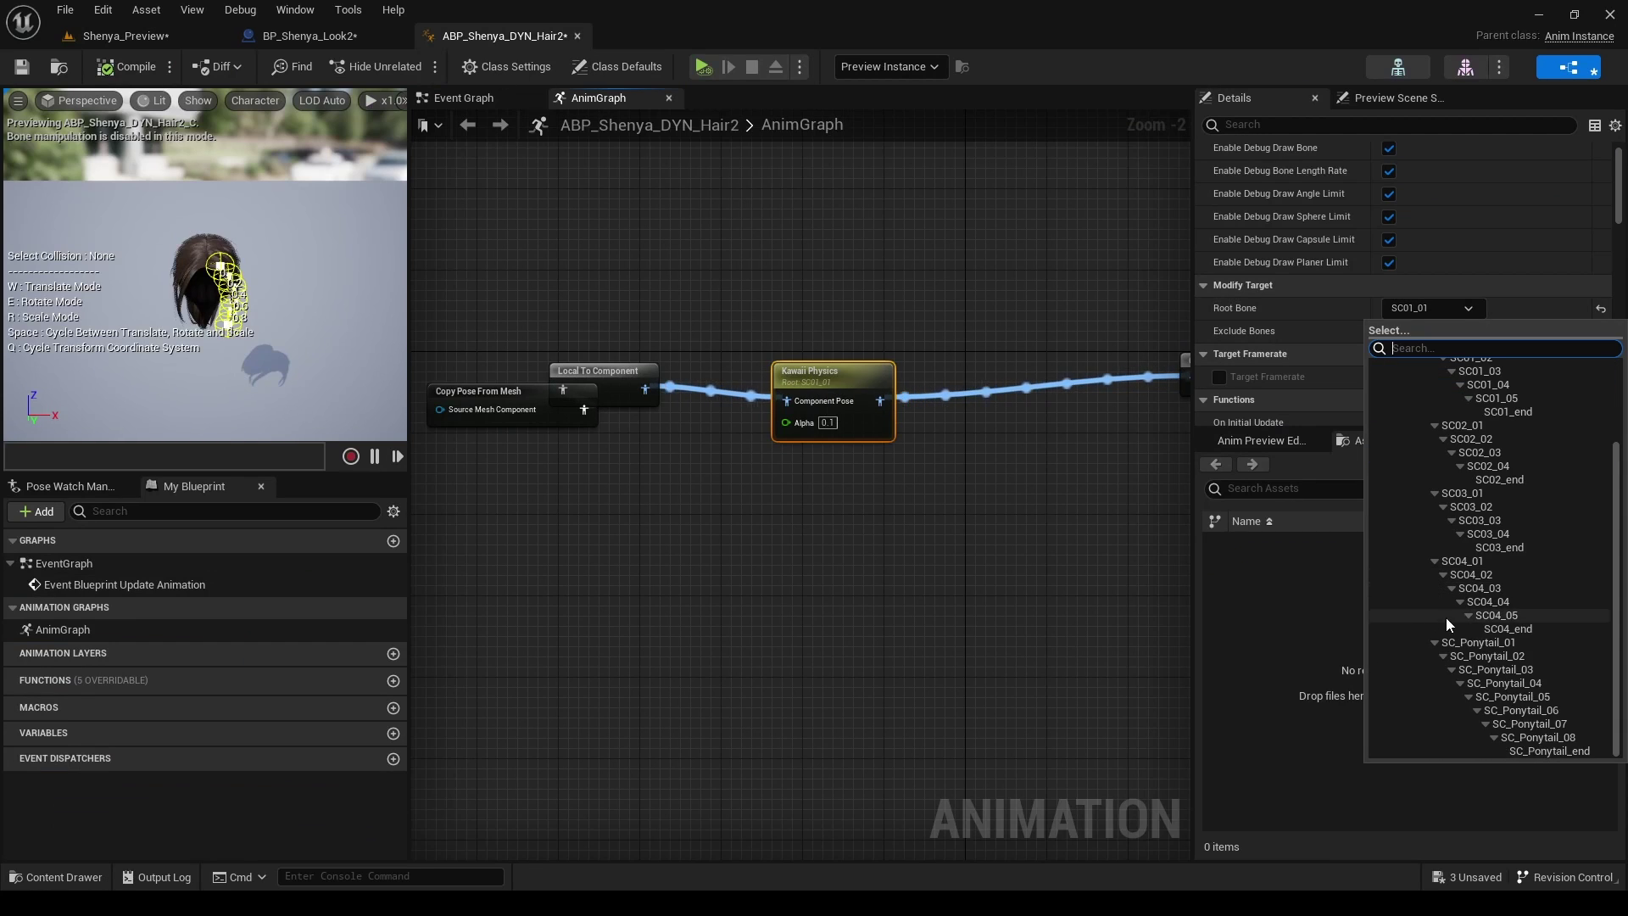
click(1450, 642)
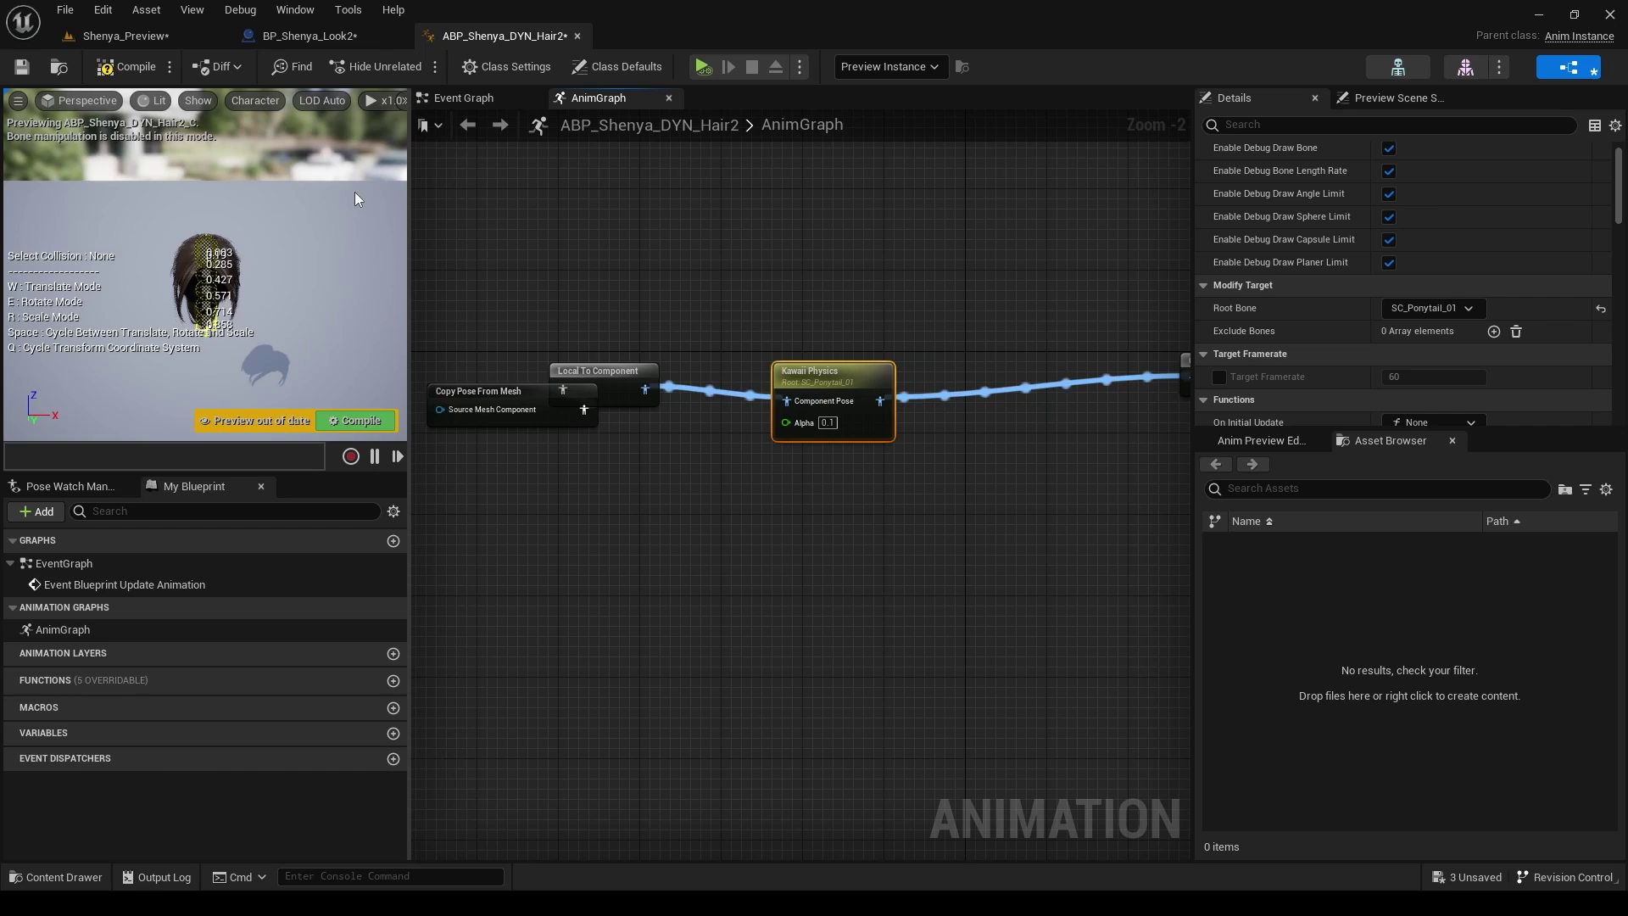
click(356, 420)
right_drag(119, 236, 110, 200)
key(w)
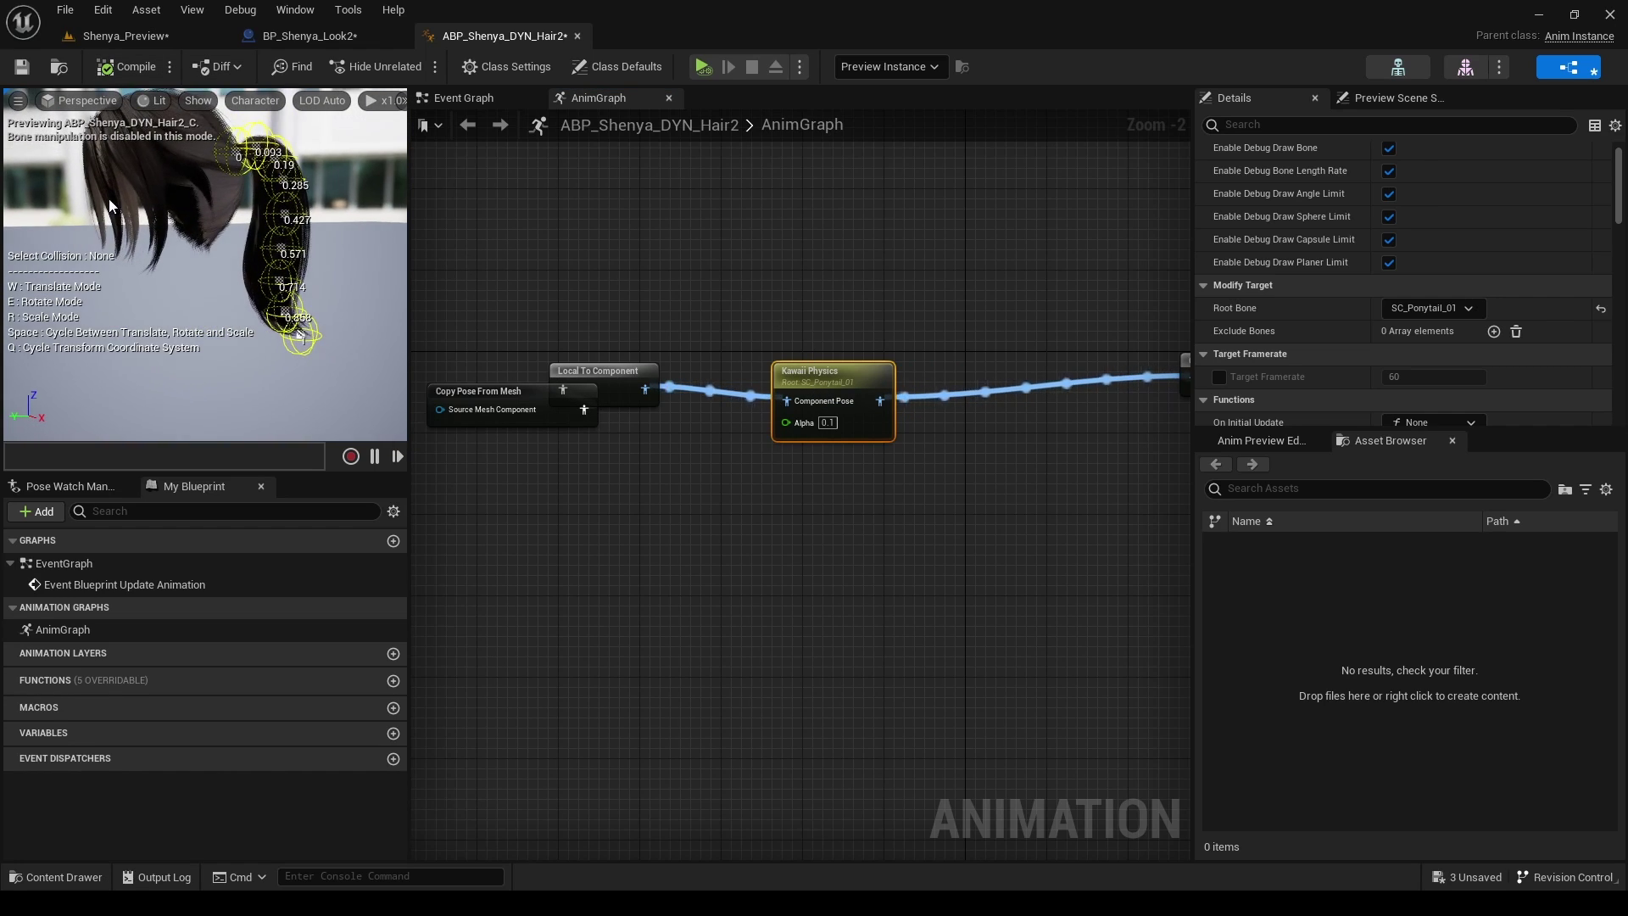
Set the Kawaii Physics root bone to SC_Ponytail_03, compile the animation blueprint and return to the Shenya_Preview level
click(1436, 308)
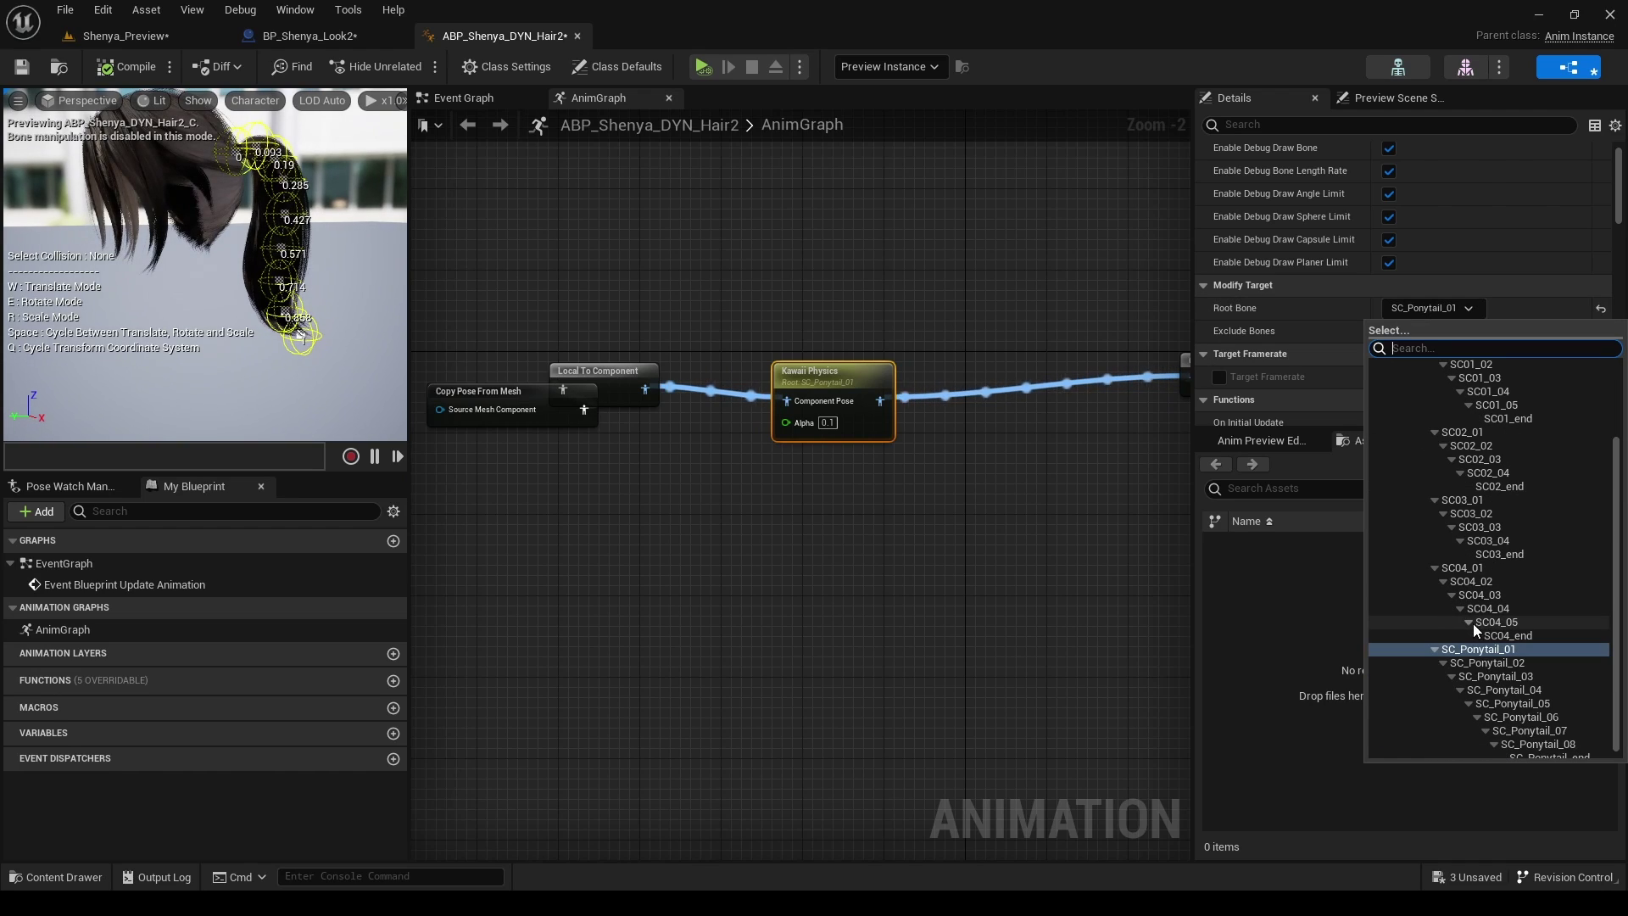
click(1511, 676)
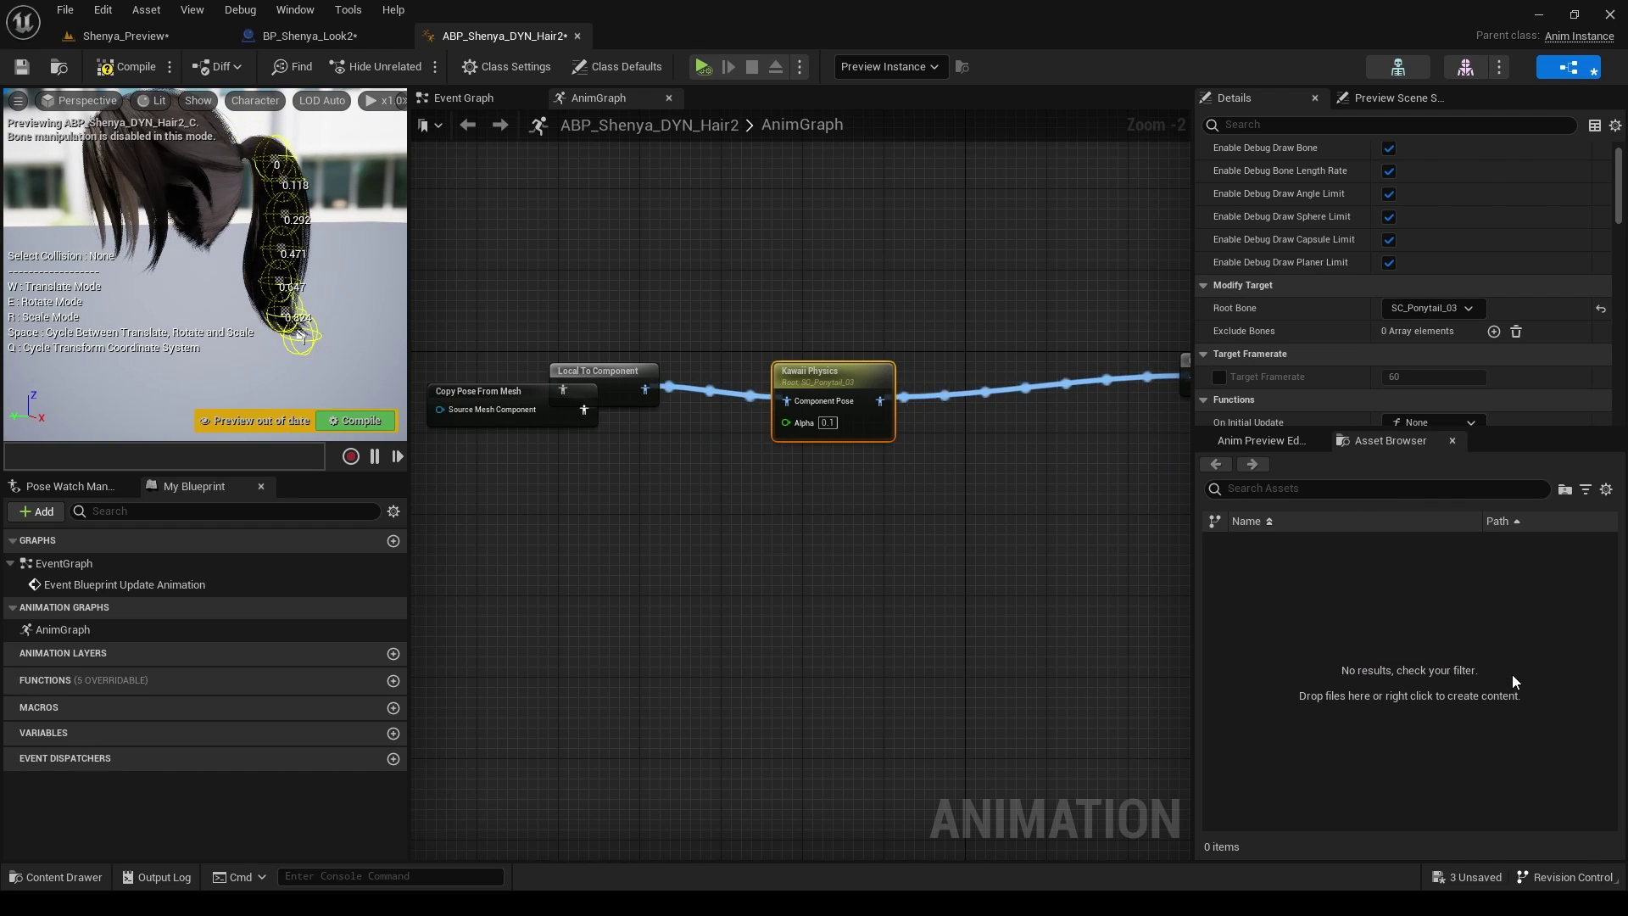
click(139, 66)
click(169, 37)
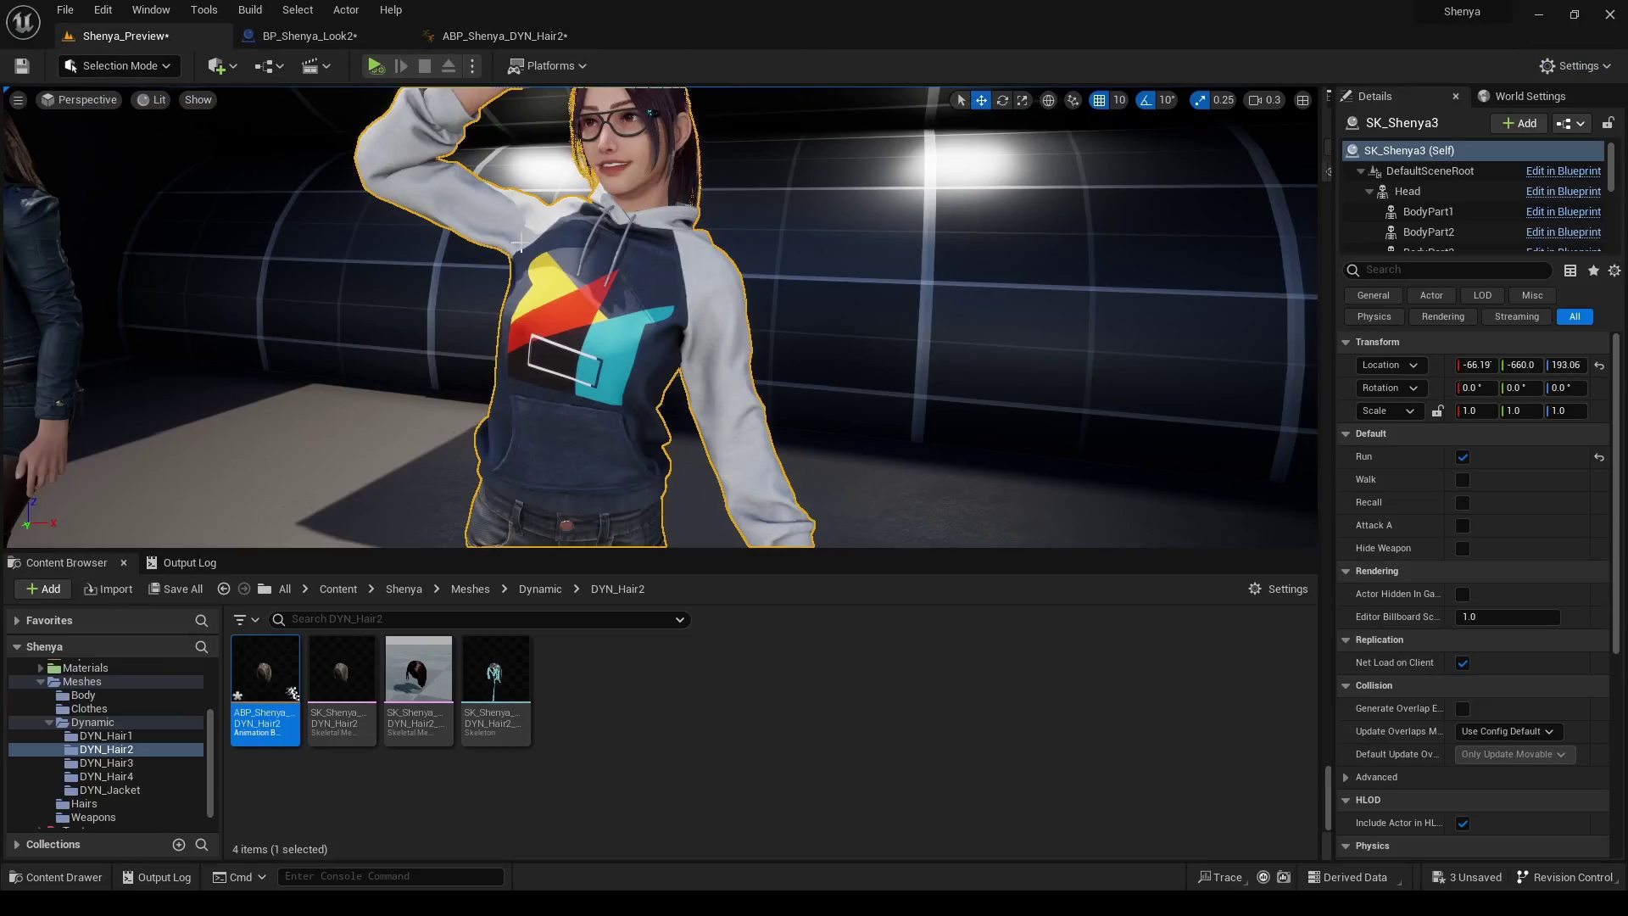
Simulate the Shenya_Preview level to examine the running character's ponytail, and stop the simulation
right_drag(661, 318, 759, 292)
key(alt+p)
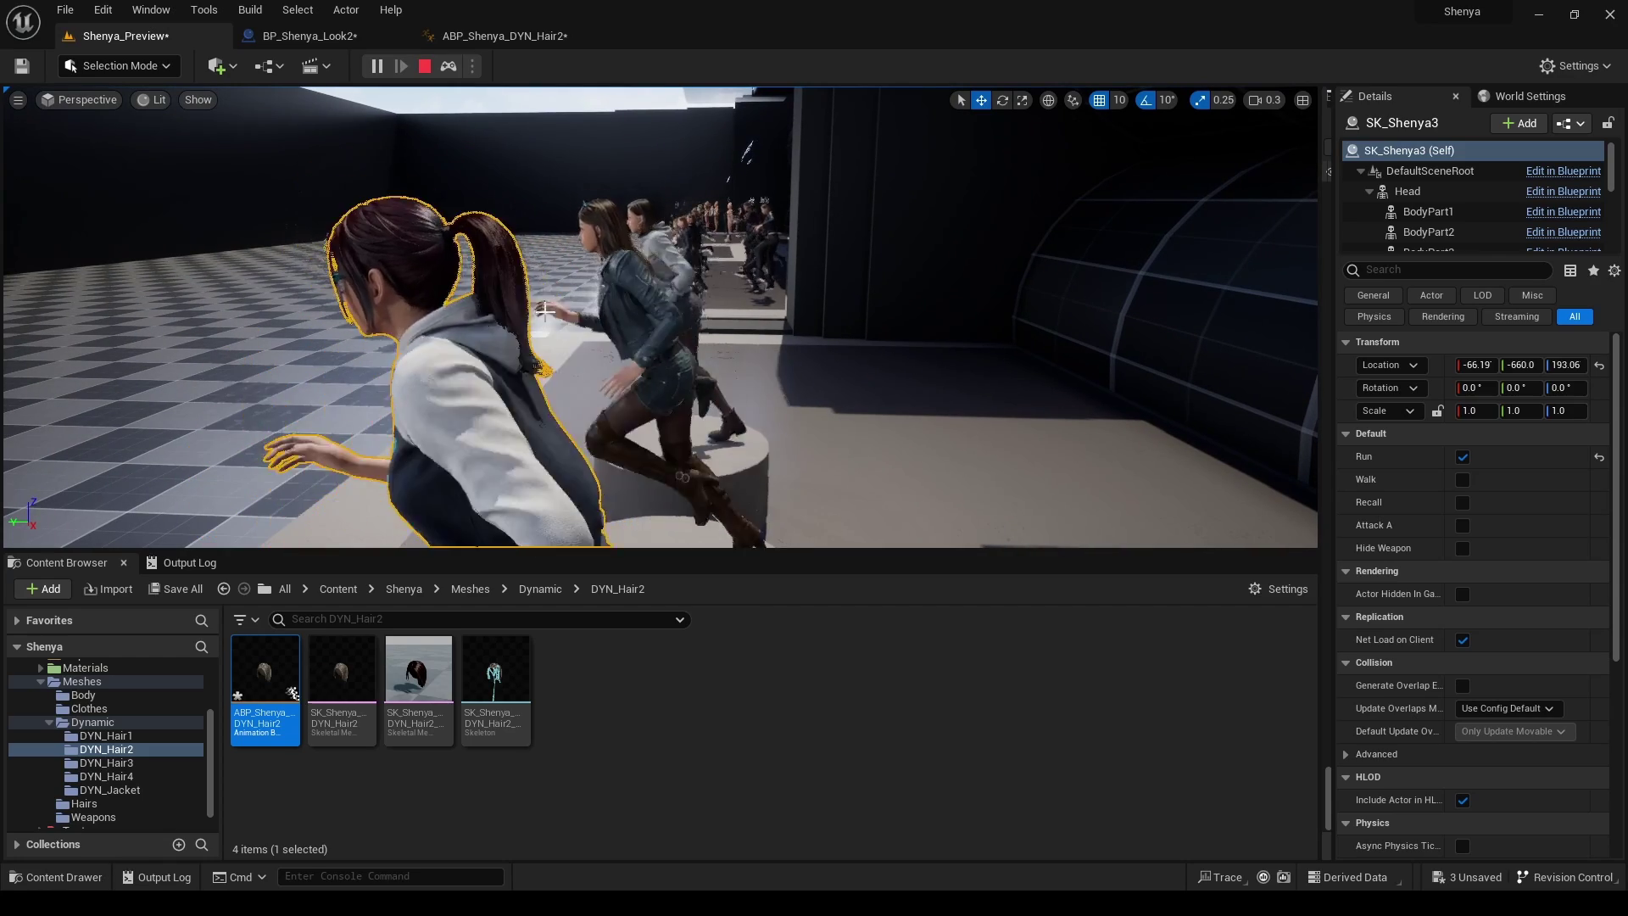
key(Escape)
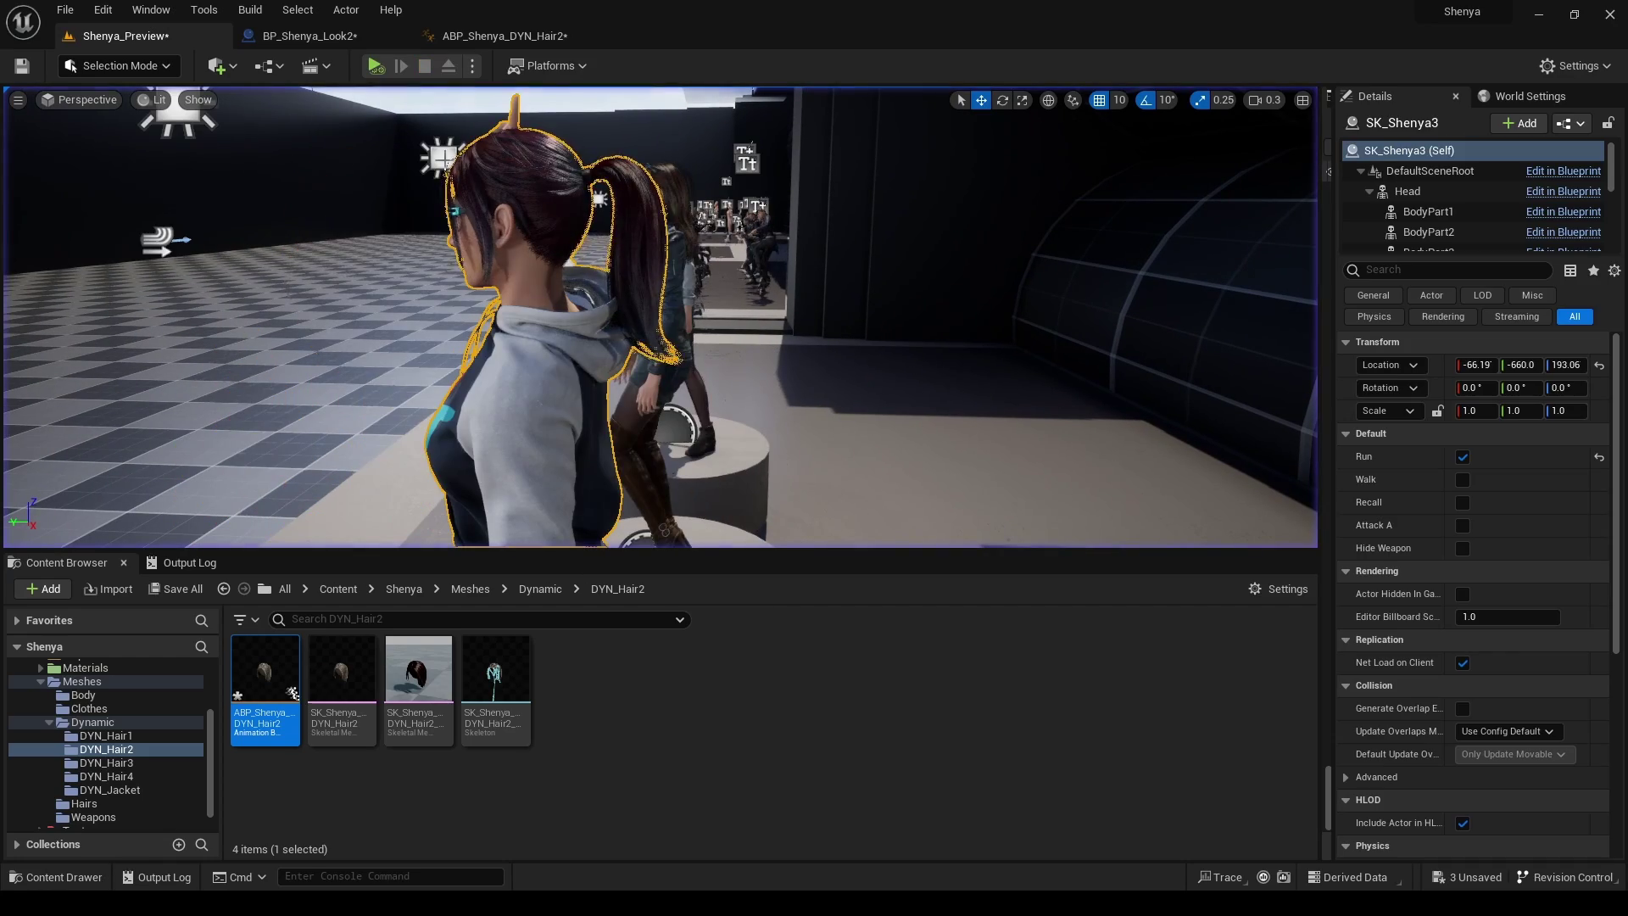
Enable the Target Framerate override of the Kawaii Physics node in ABP_Shenya_DYN_Hair2 and set it to 200
click(507, 41)
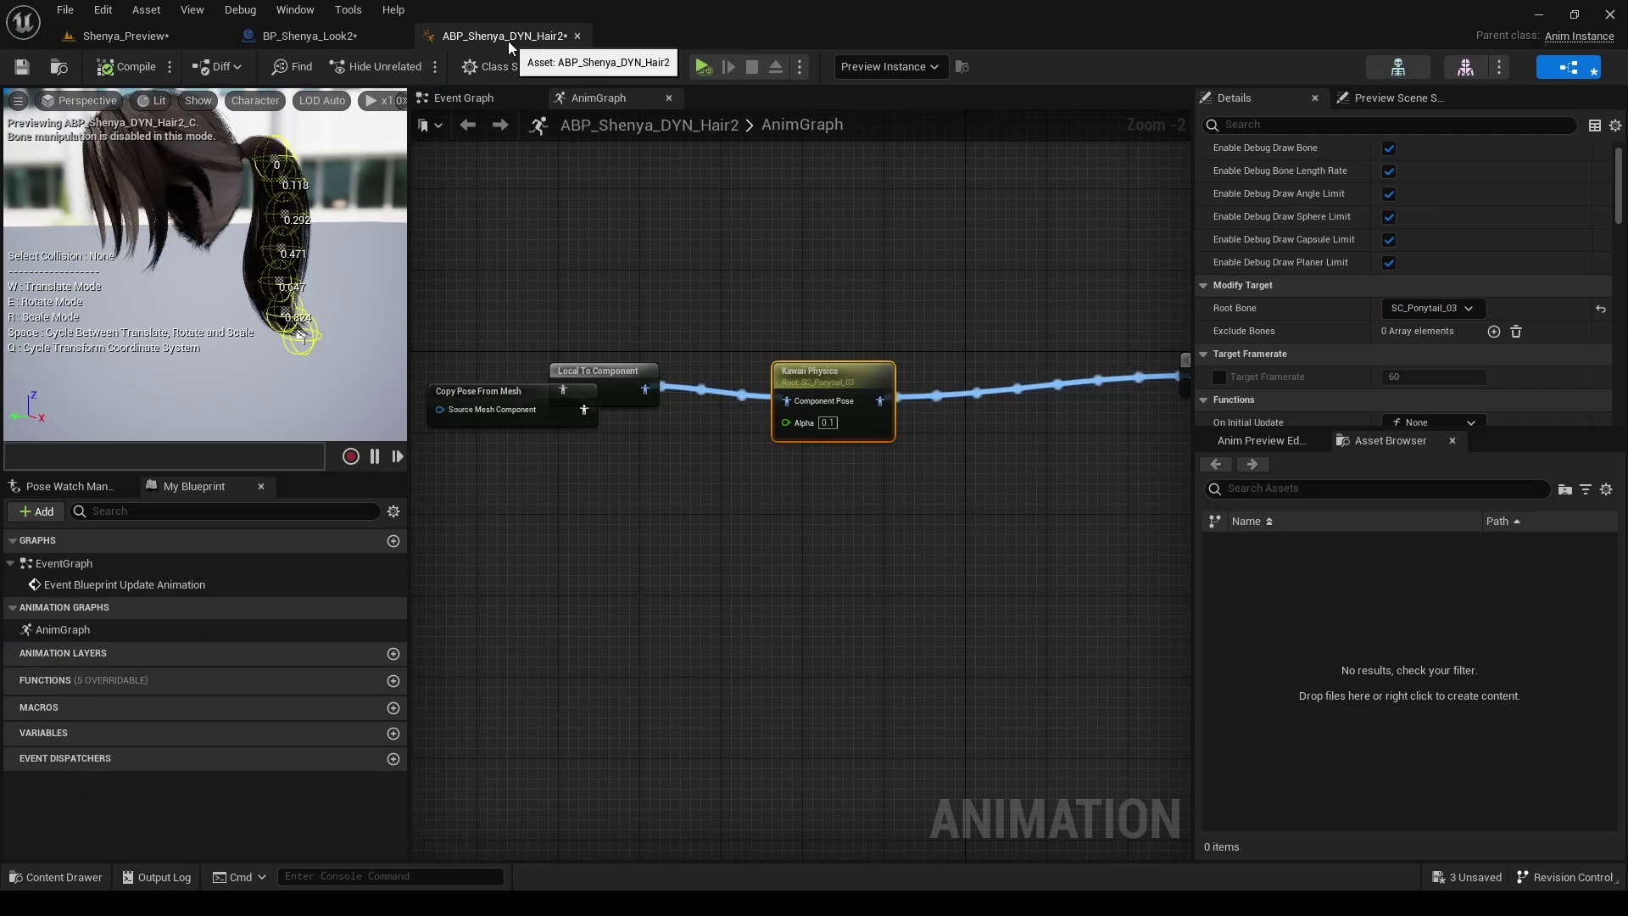
click(1219, 349)
click(1433, 349)
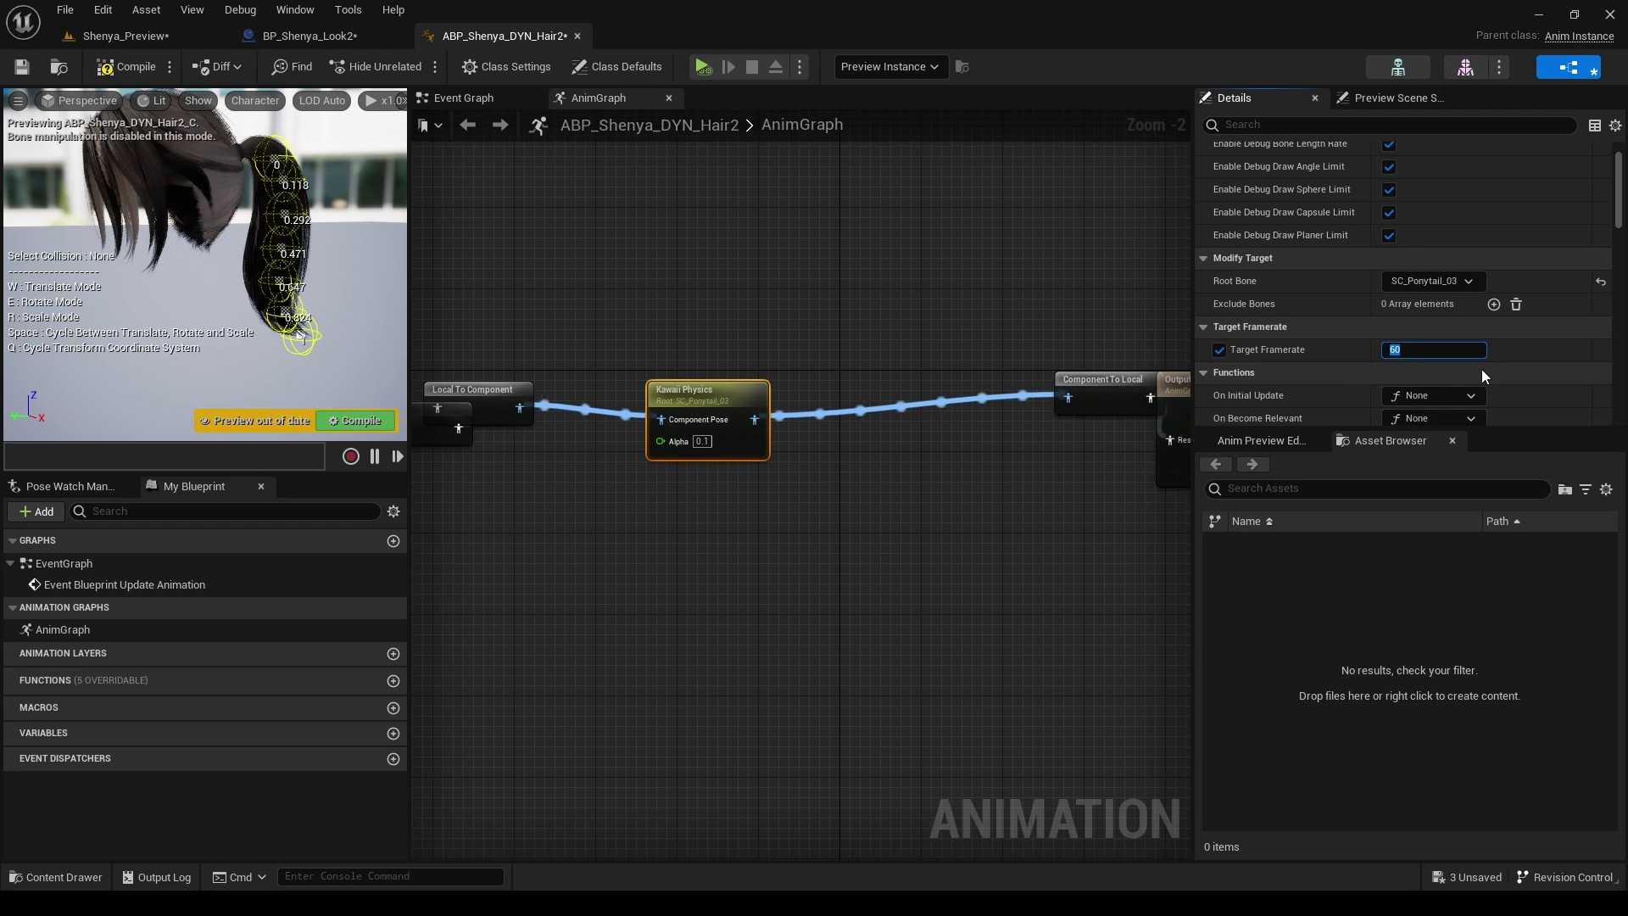
text(200)
key(Return)
Return to the Shenya_Preview level, simulate it to examine the hair with the new target framerate, and stop the simulation
click(119, 42)
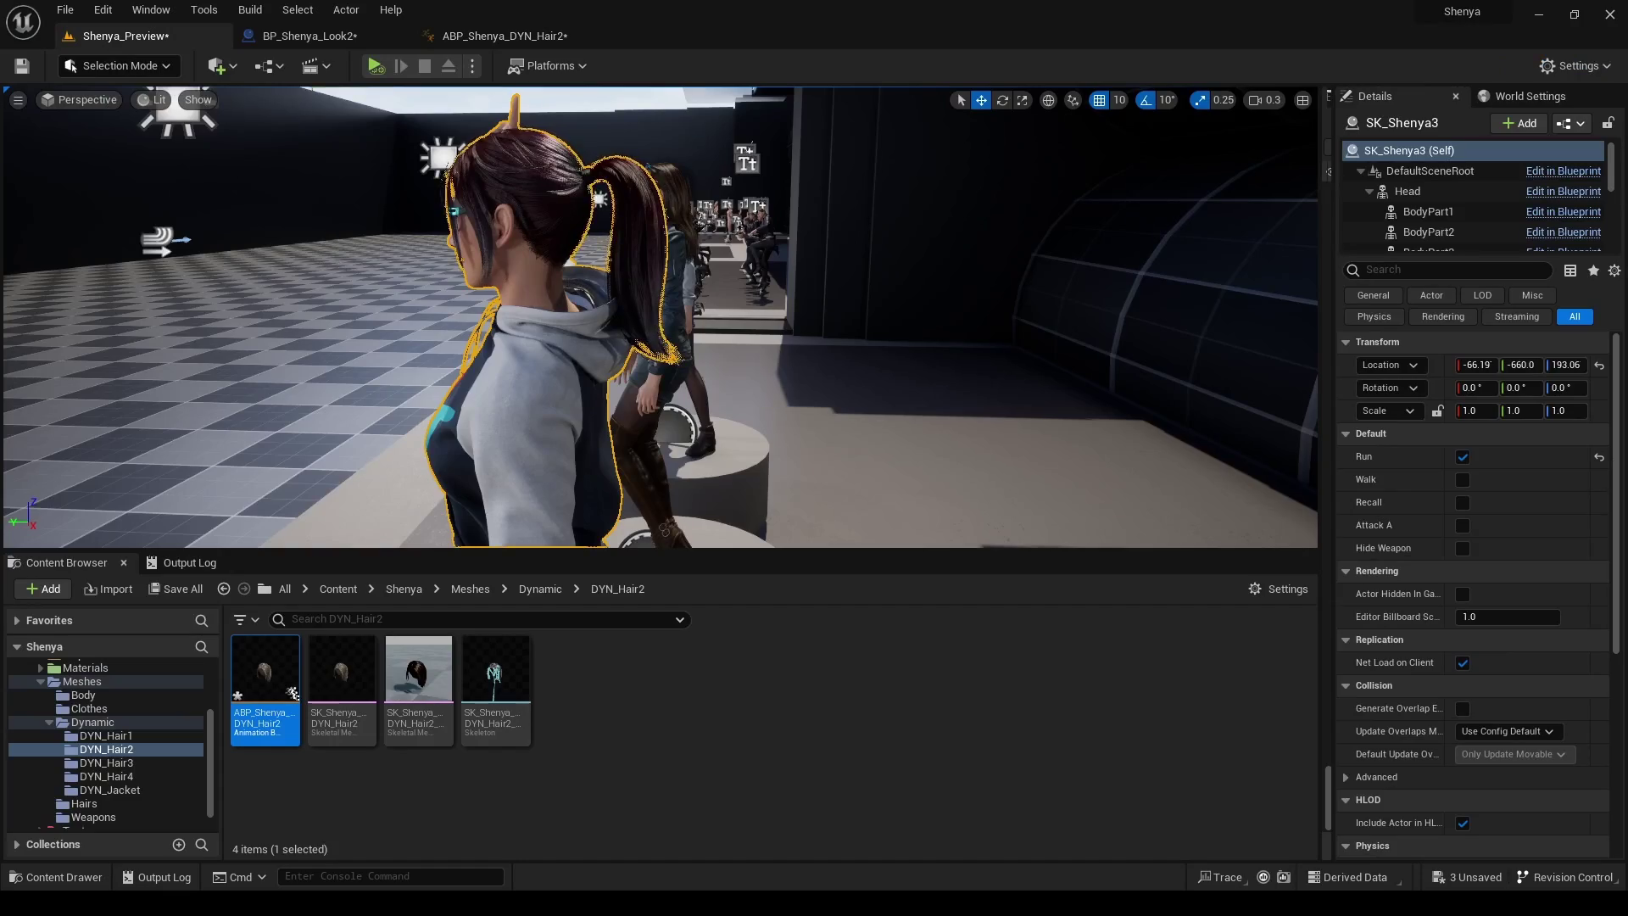
click(375, 65)
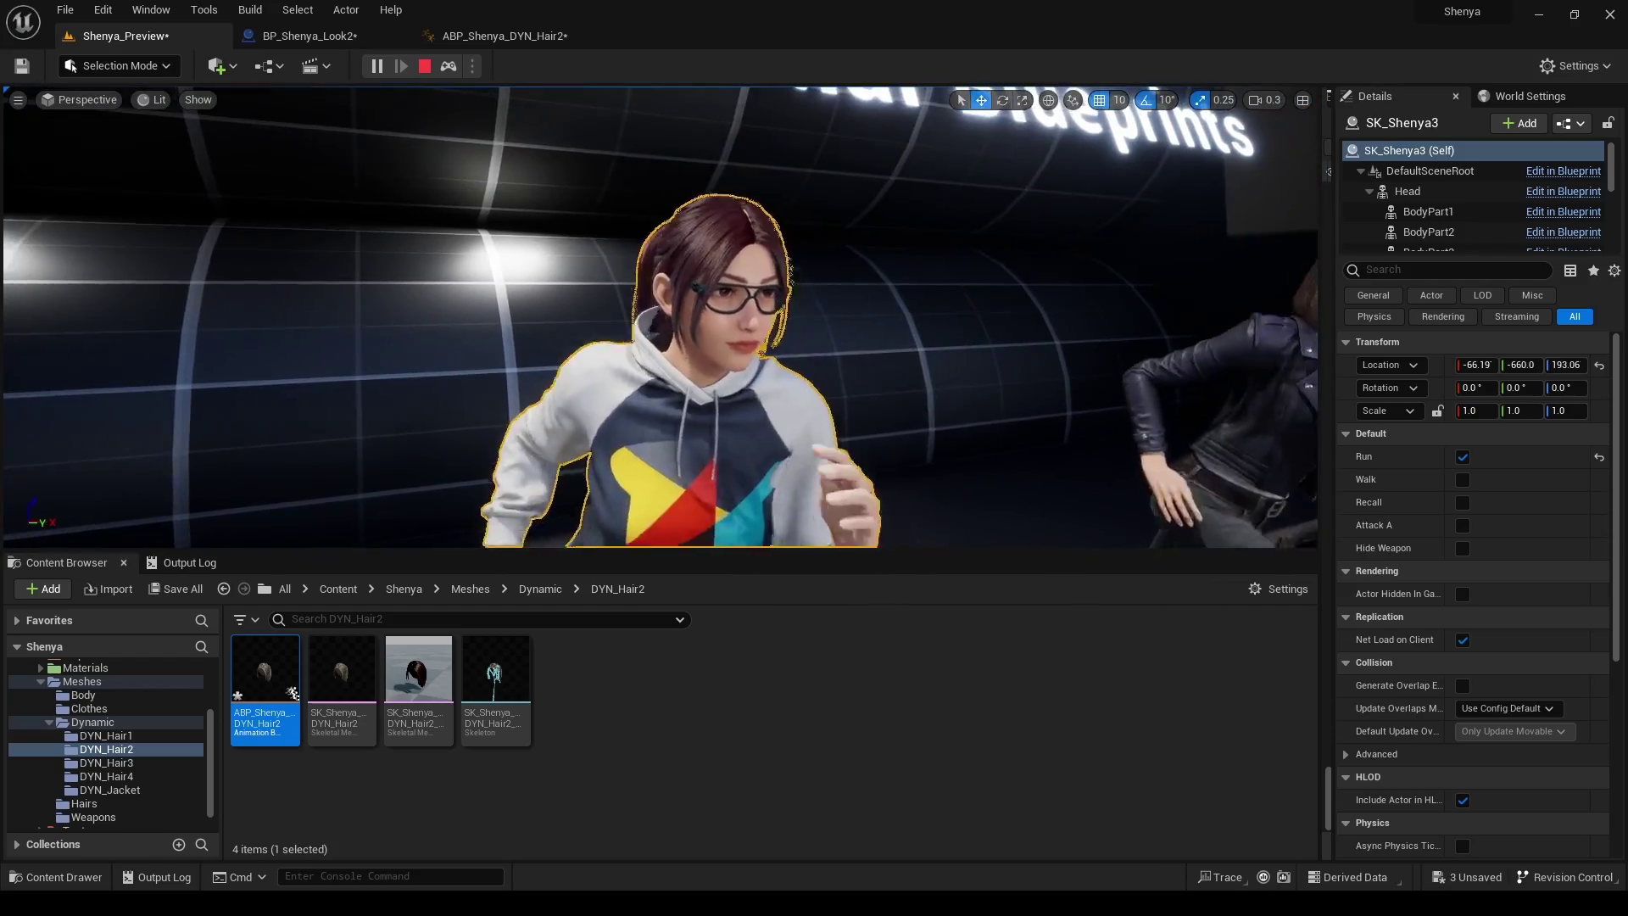
key(Escape)
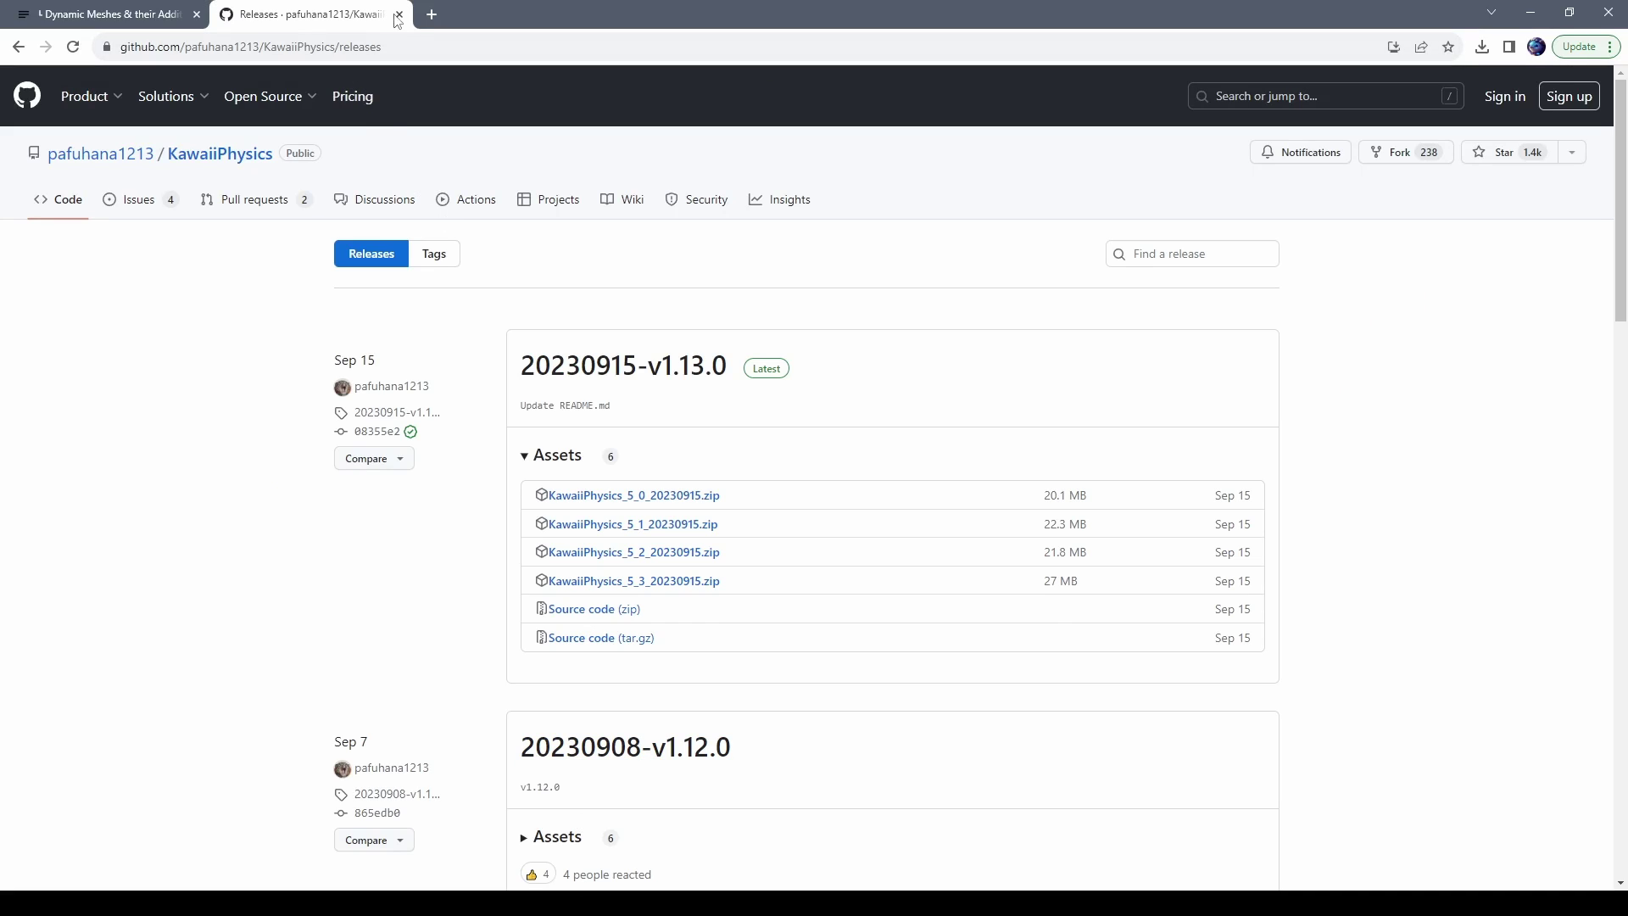
Switch to the web browser, open the Shenya KawaiiPhysics Anim Blueprint Node Paste gist, find Hair2 and open its raw text
click(398, 15)
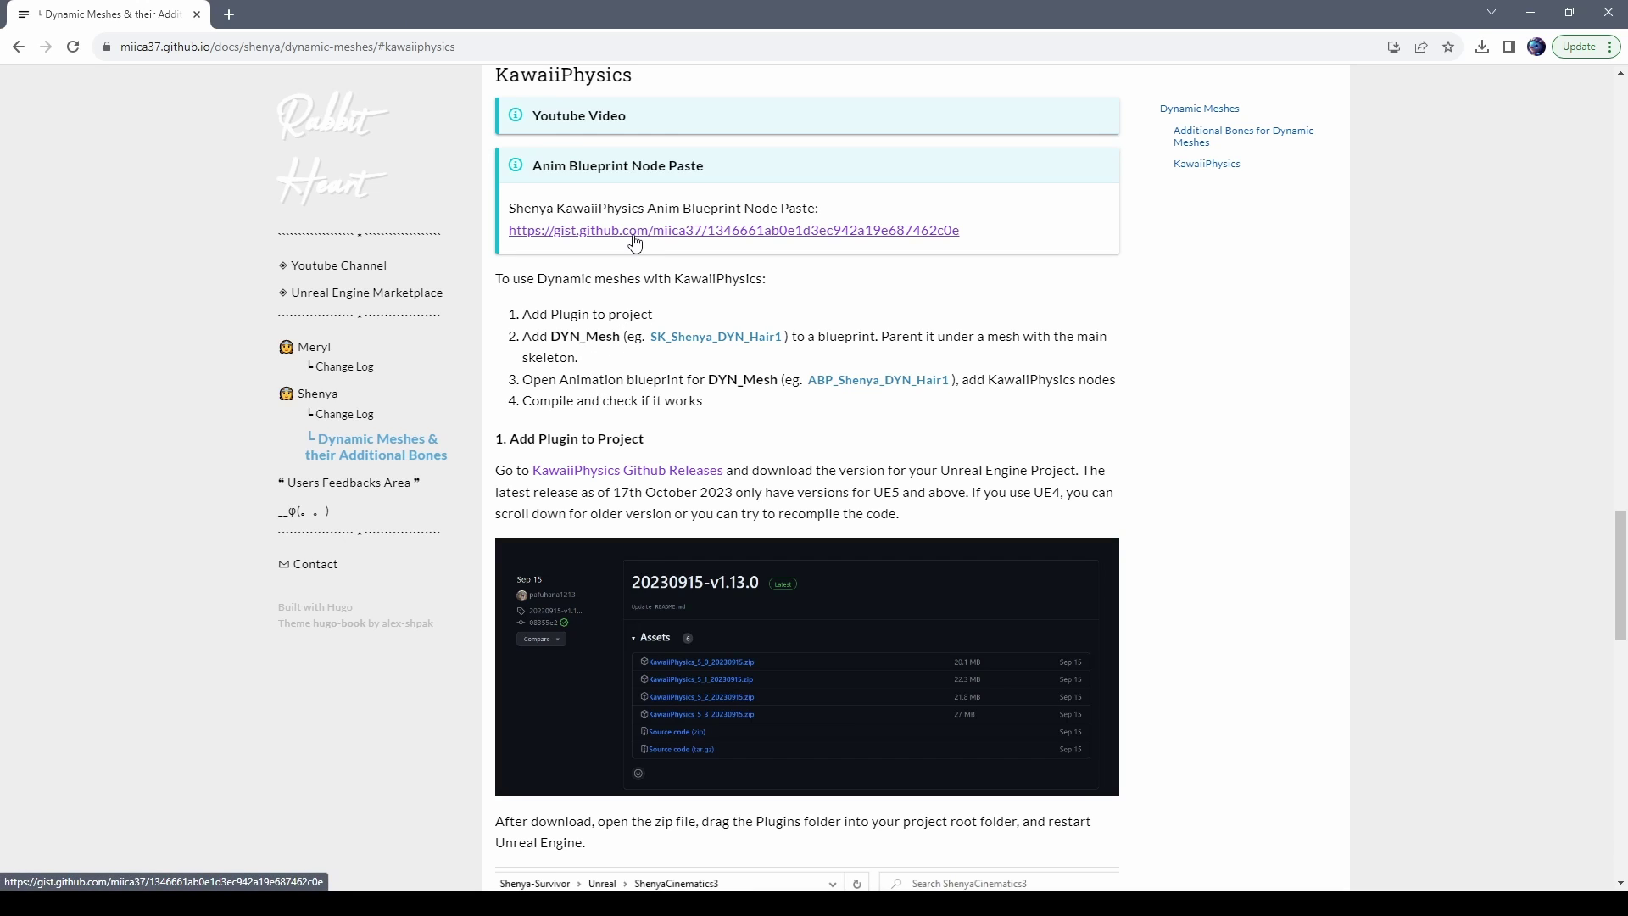
click(331, 17)
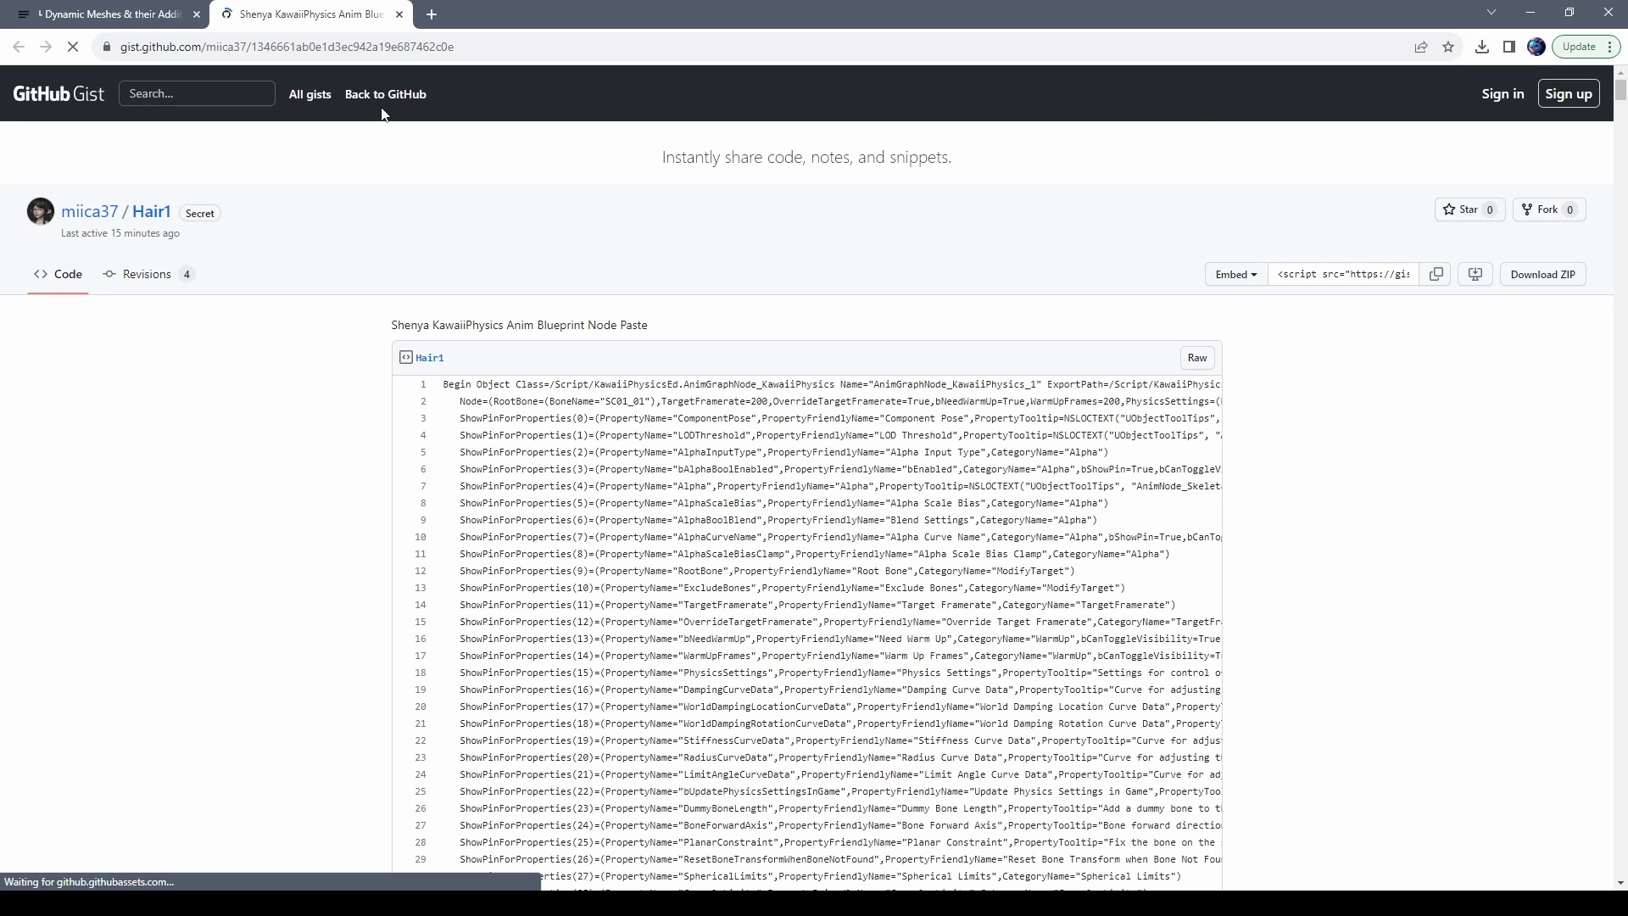
scroll(447, 245, down, 1)
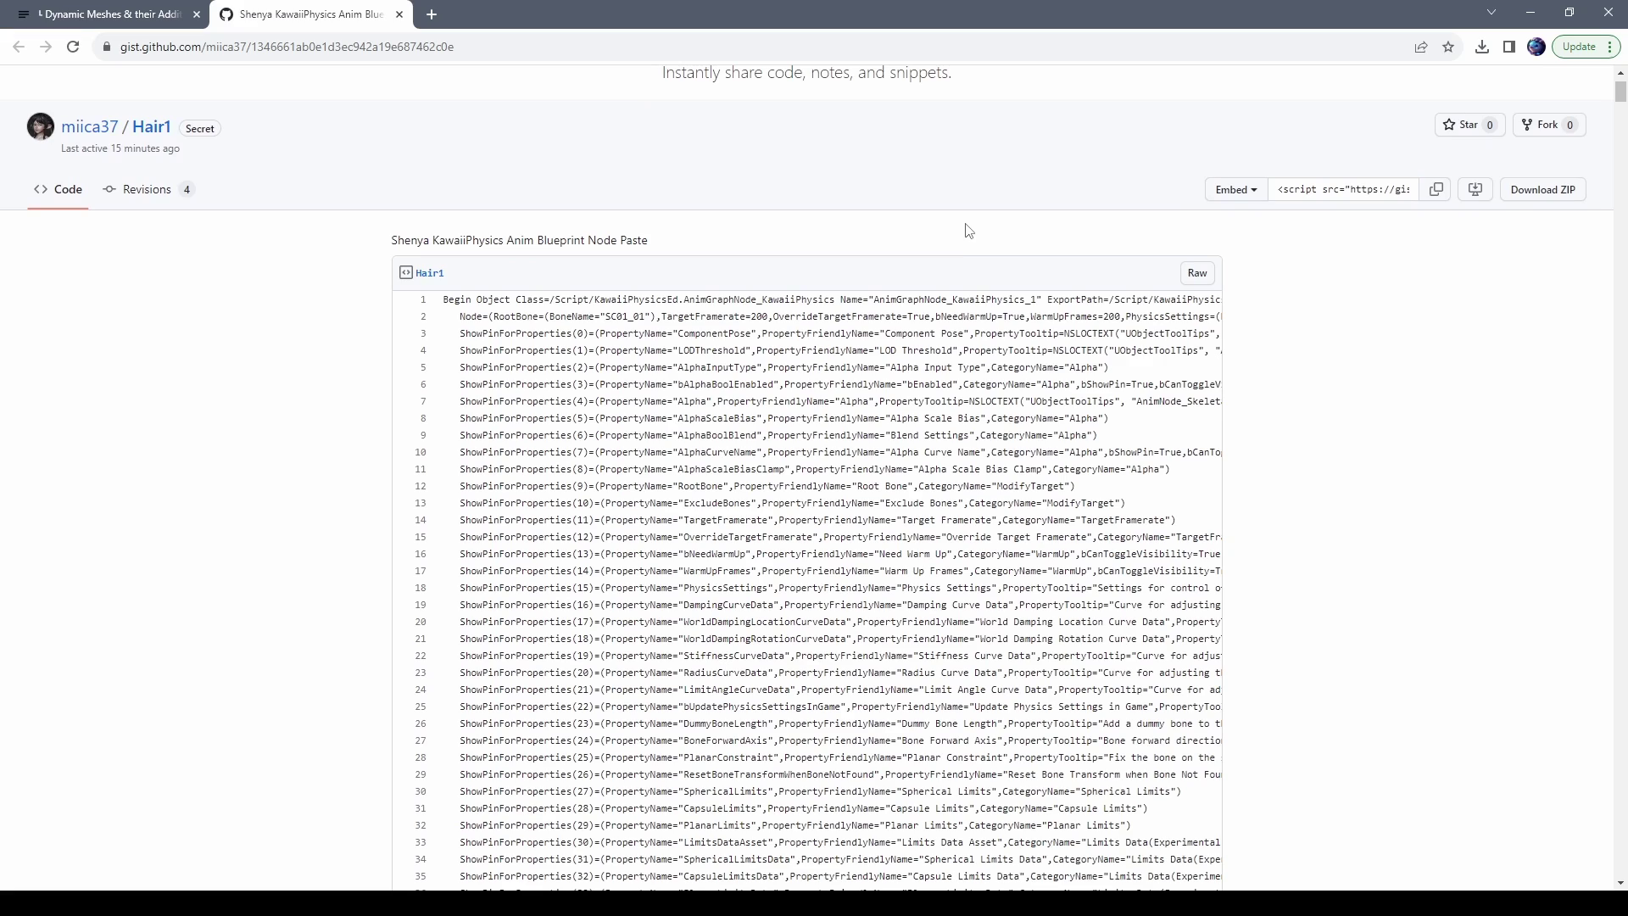
key(ctrl+f)
text(hair2)
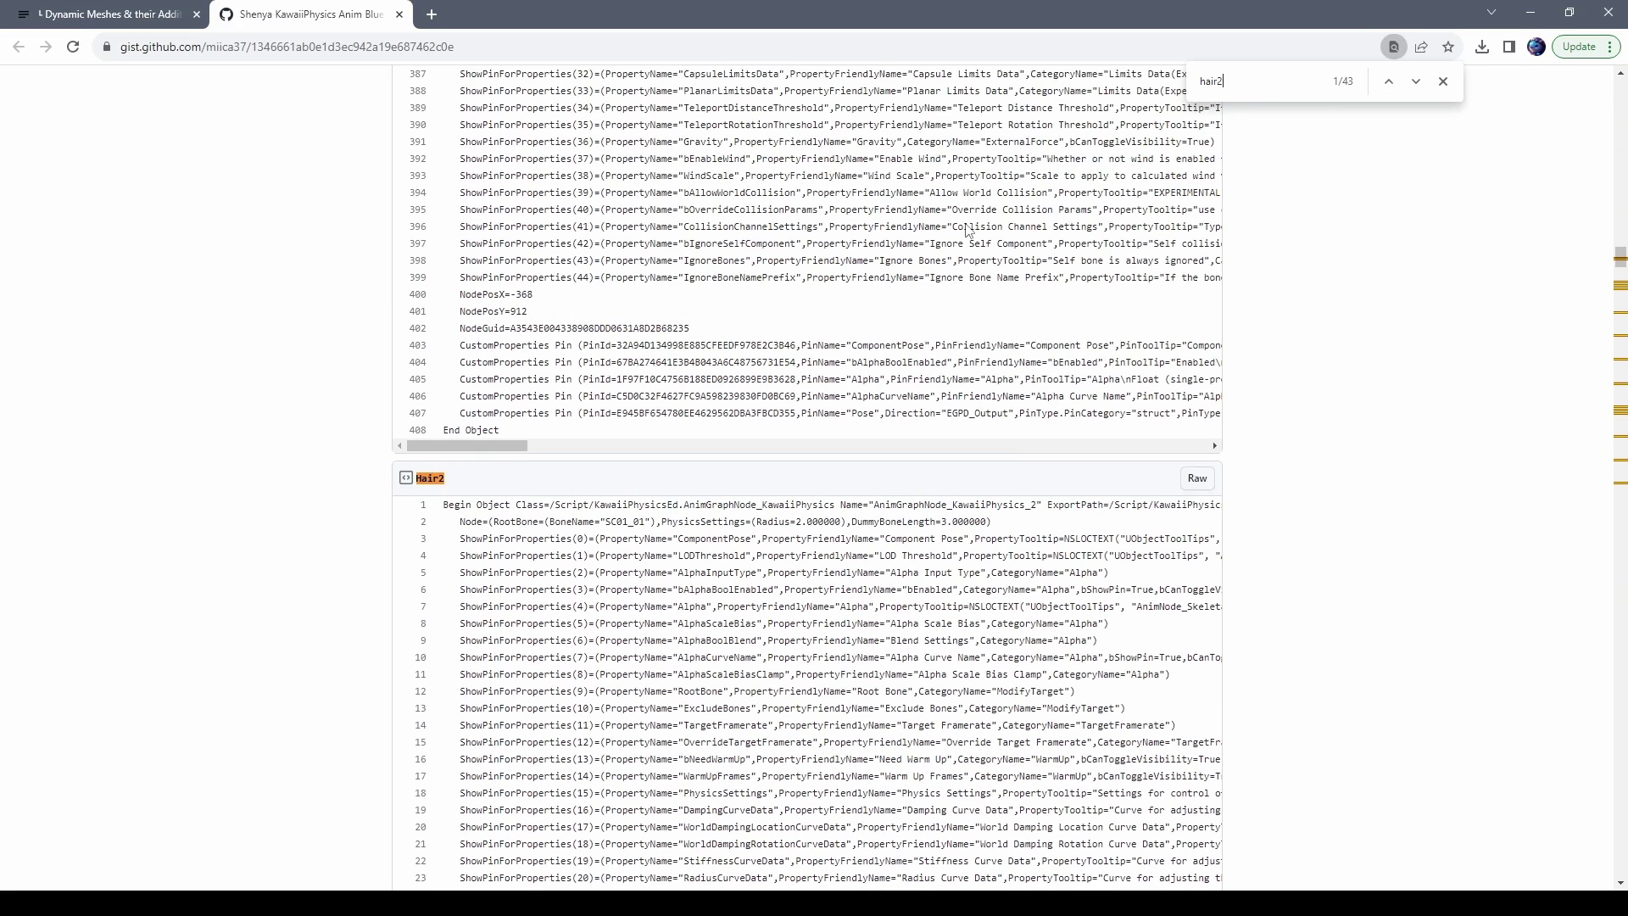
middle_click(1195, 483)
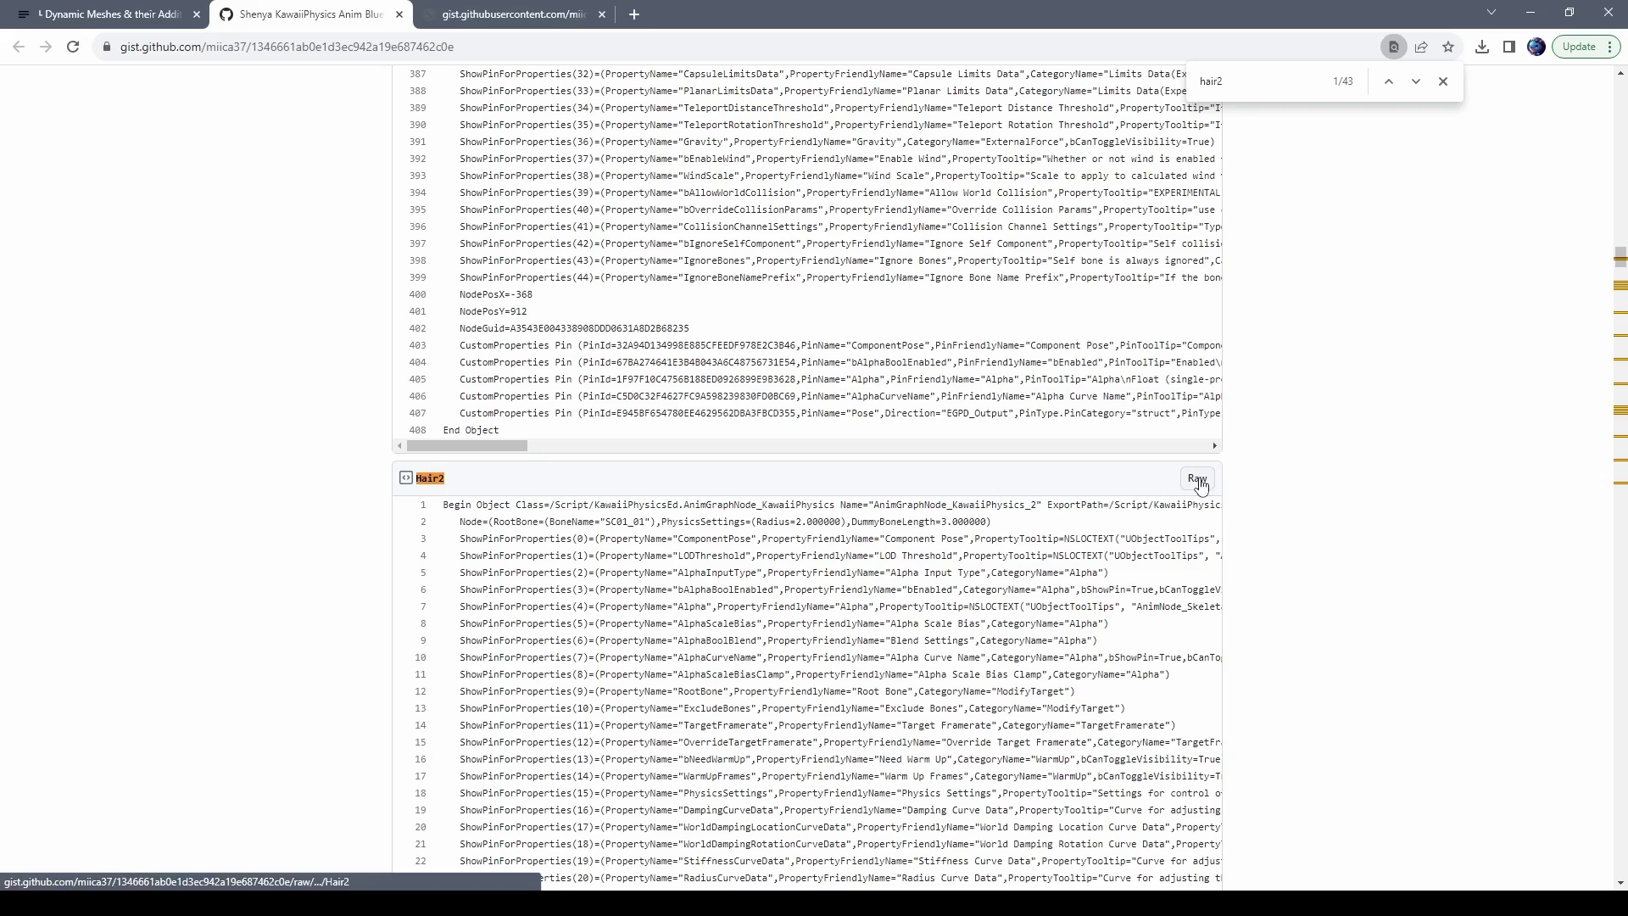
Copy the entire raw Hair2 node text
click(540, 15)
key(ctrl+a)
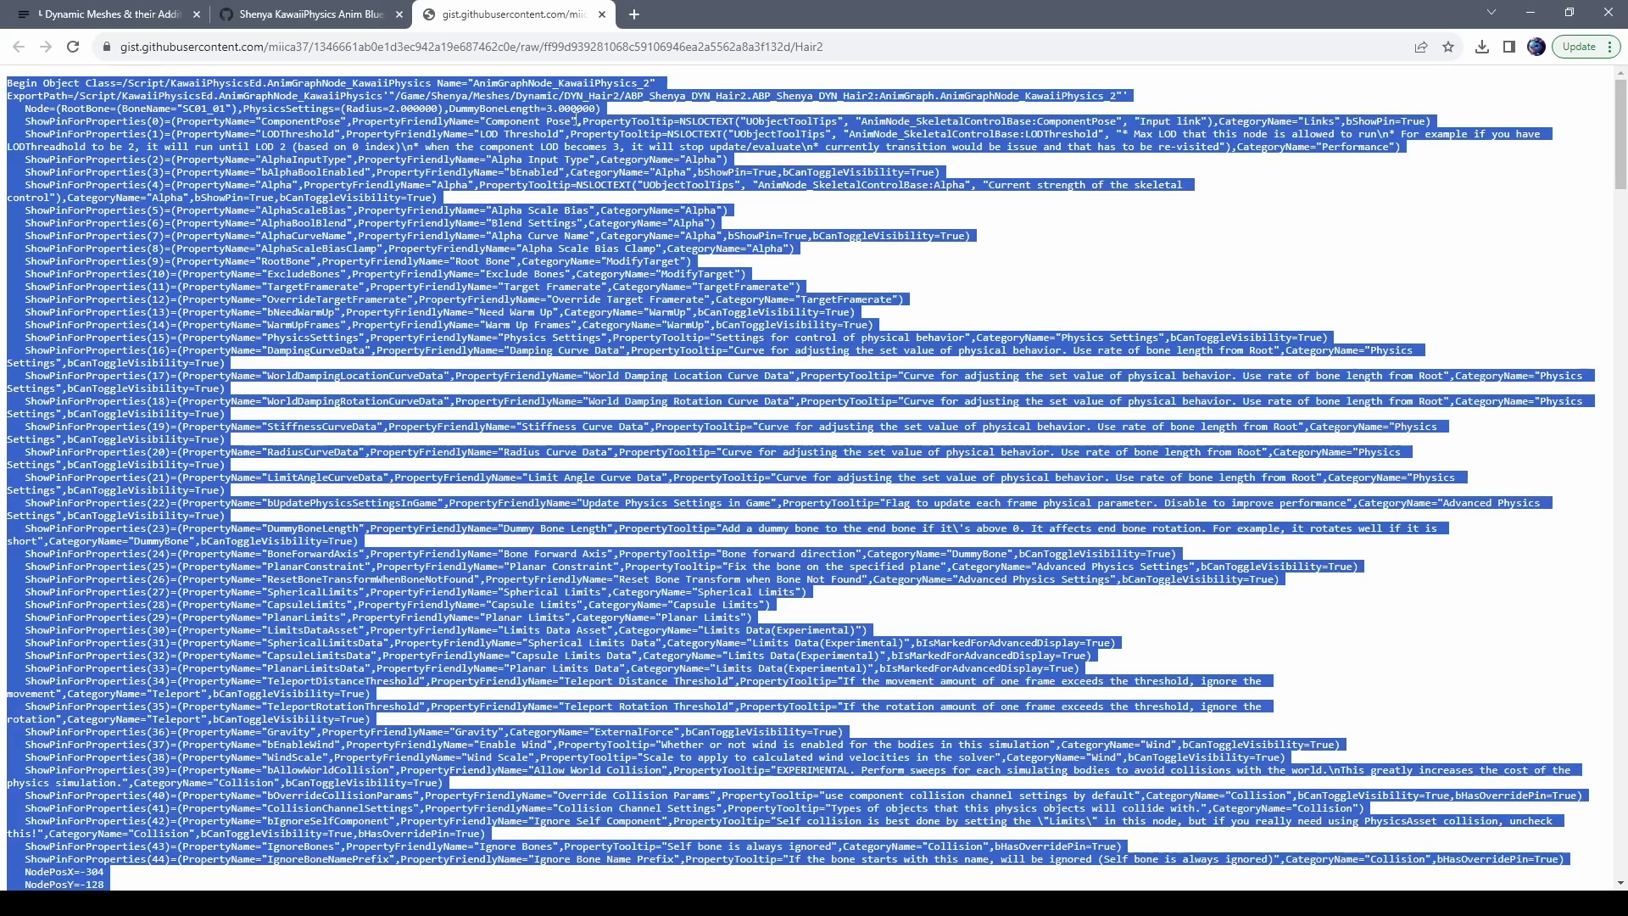
right_click(575, 116)
click(619, 129)
Switch back to Unreal Engine and paste the copied Hair2 nodes below the existing node in the AnimGraph of ABP_Shenya_DYN_Hair2
key(alt+Tab)
click(480, 37)
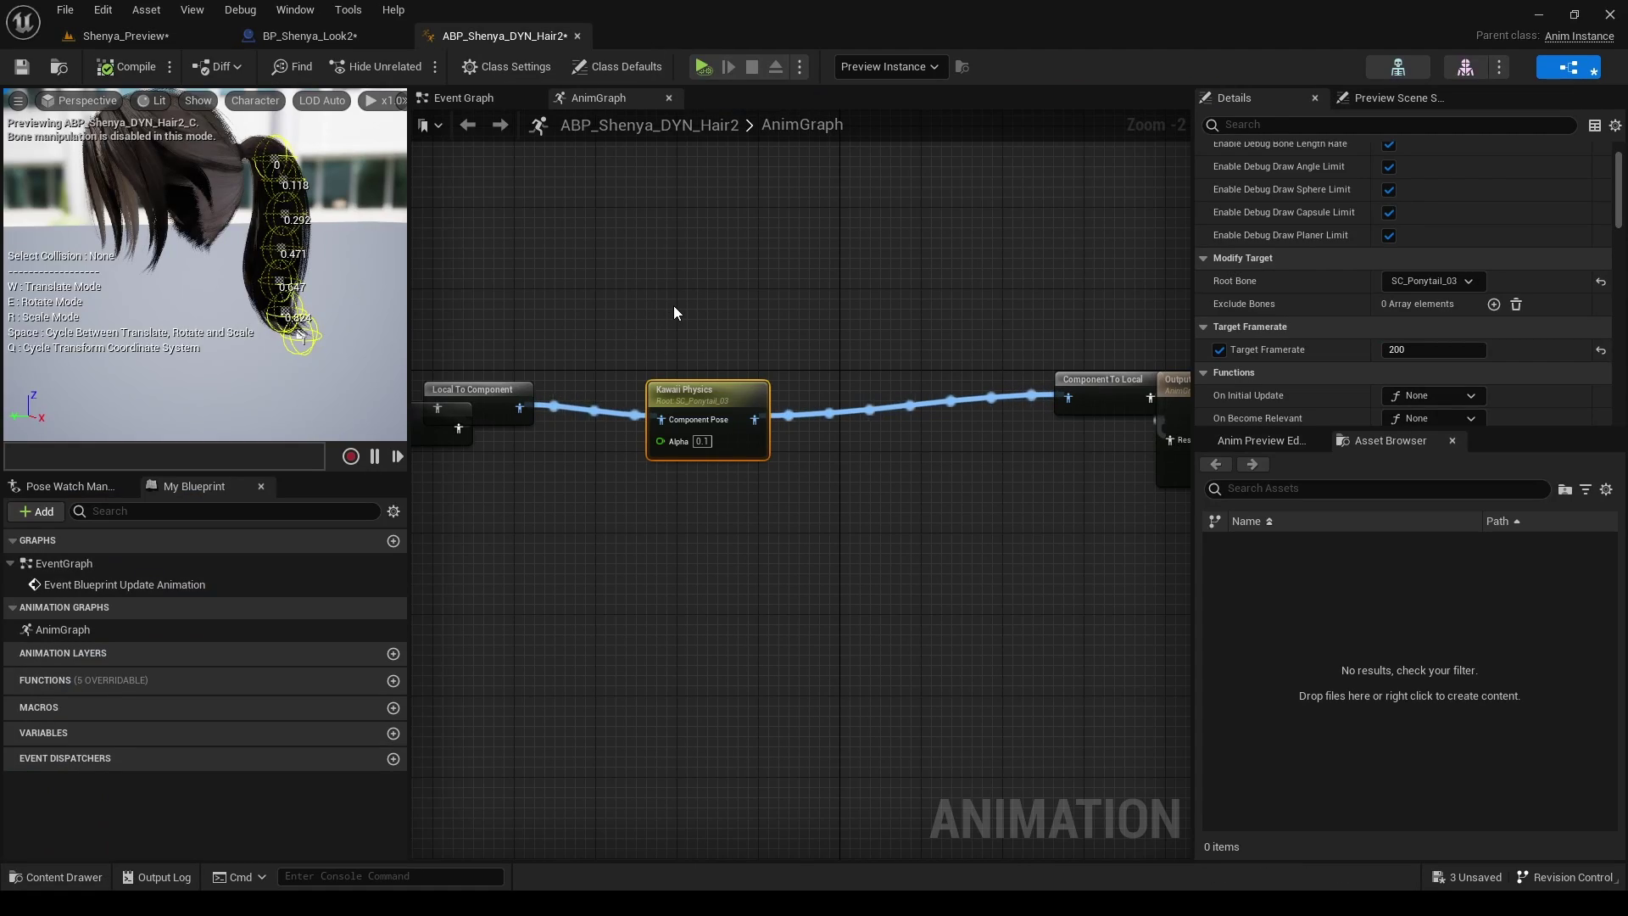
right_click(673, 312)
click(628, 284)
right_drag(628, 283, 682, 159)
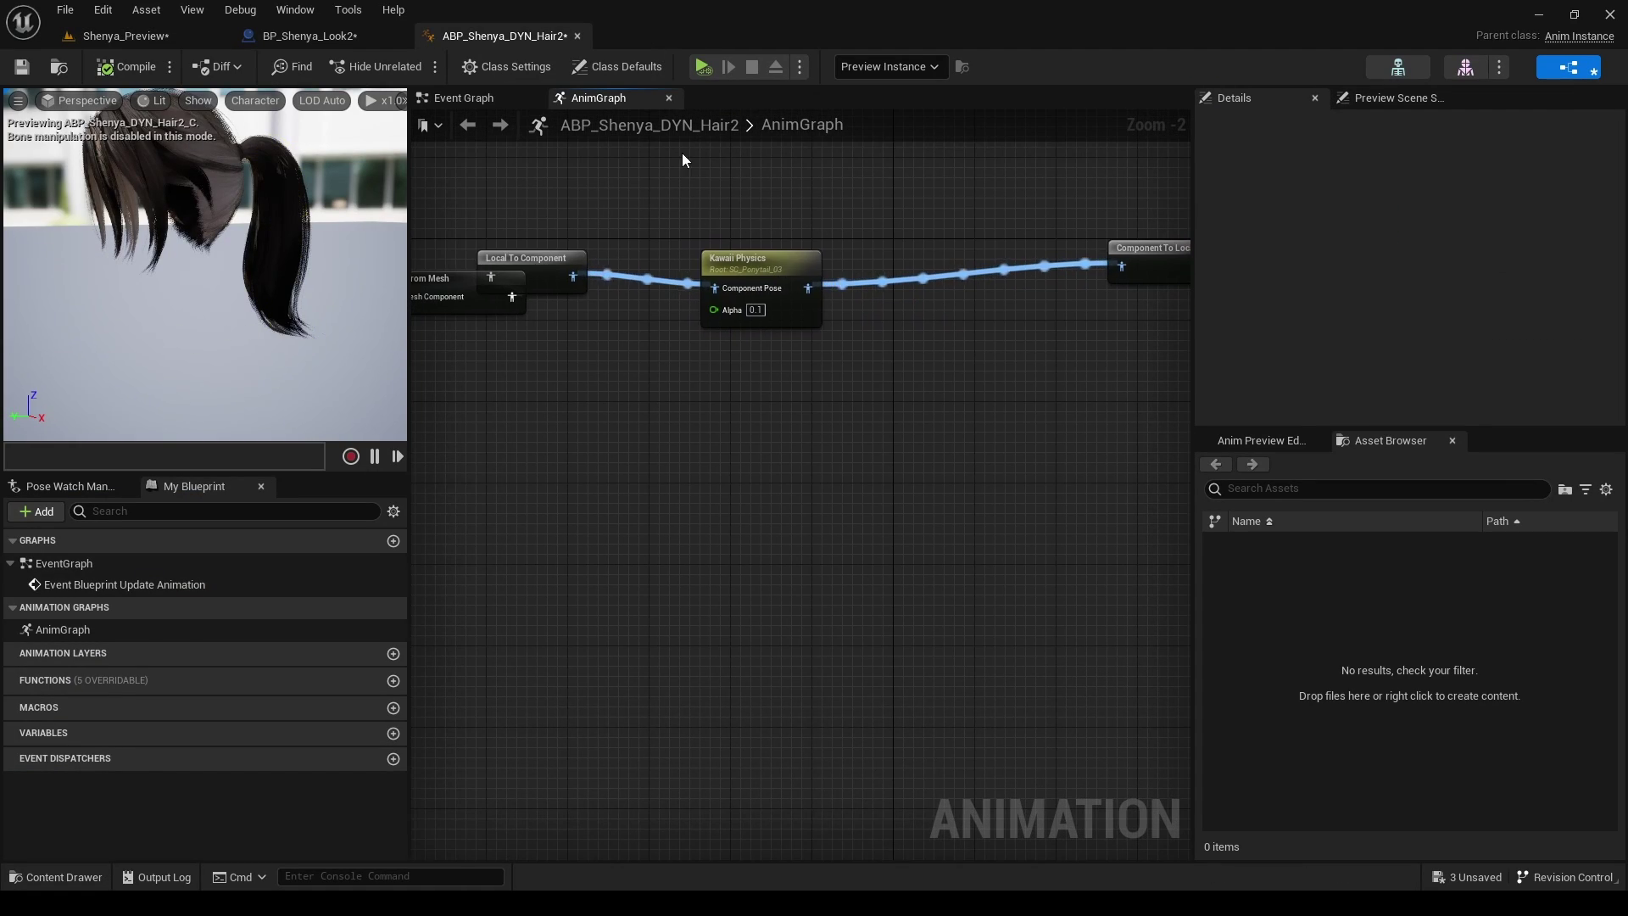
right_drag(793, 446, 791, 336)
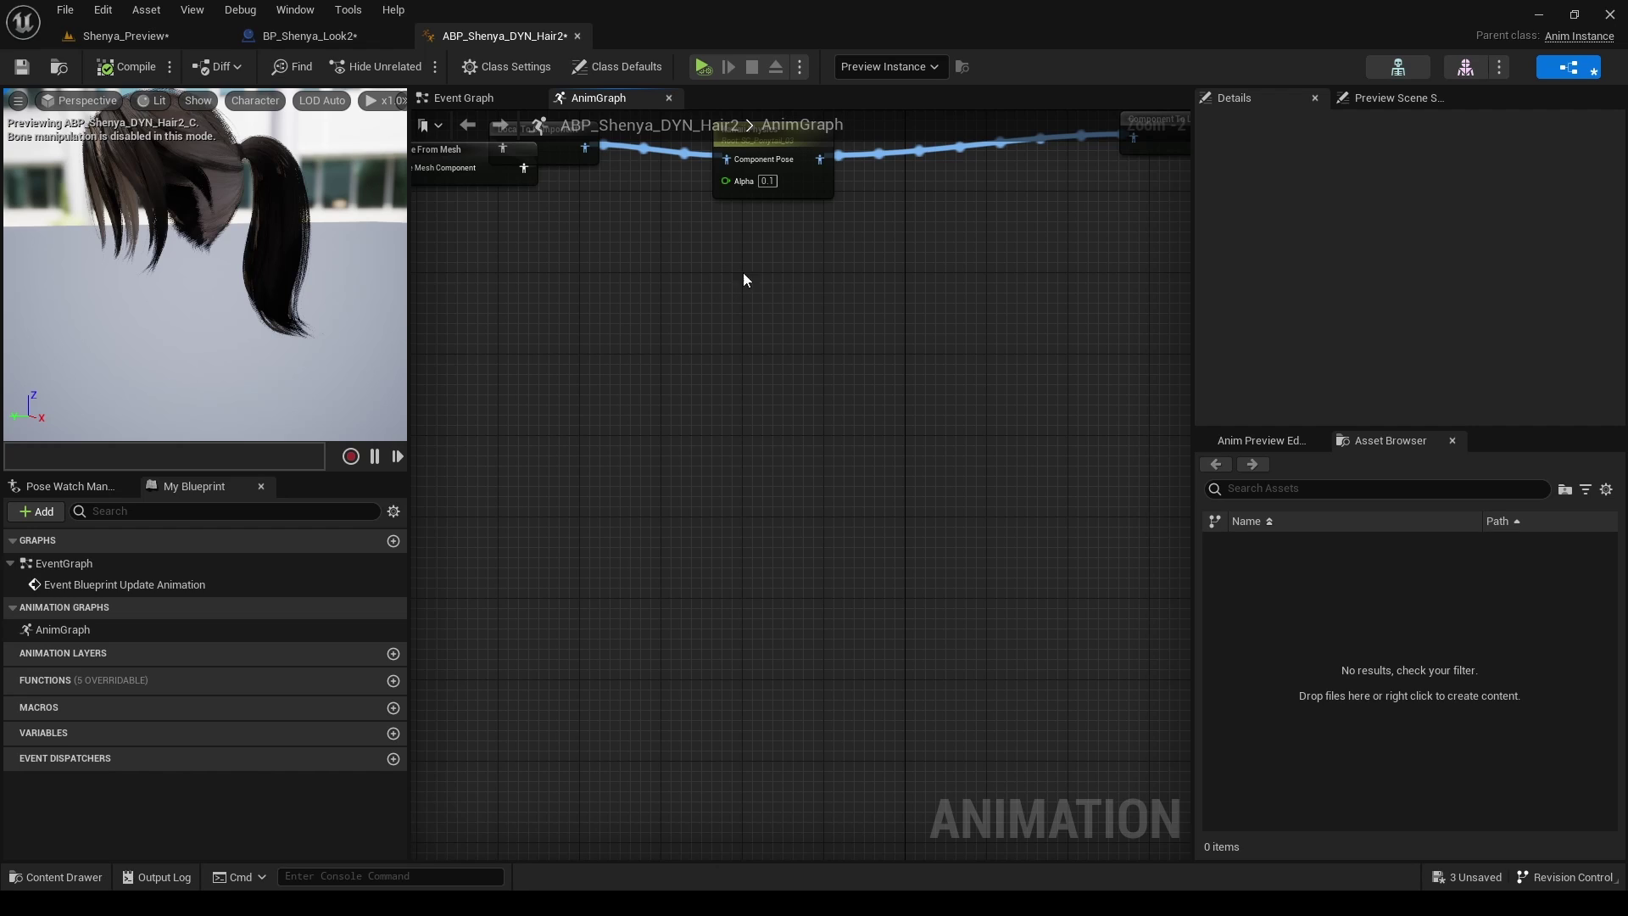
key(ctrl+v)
right_drag(745, 268, 775, 220)
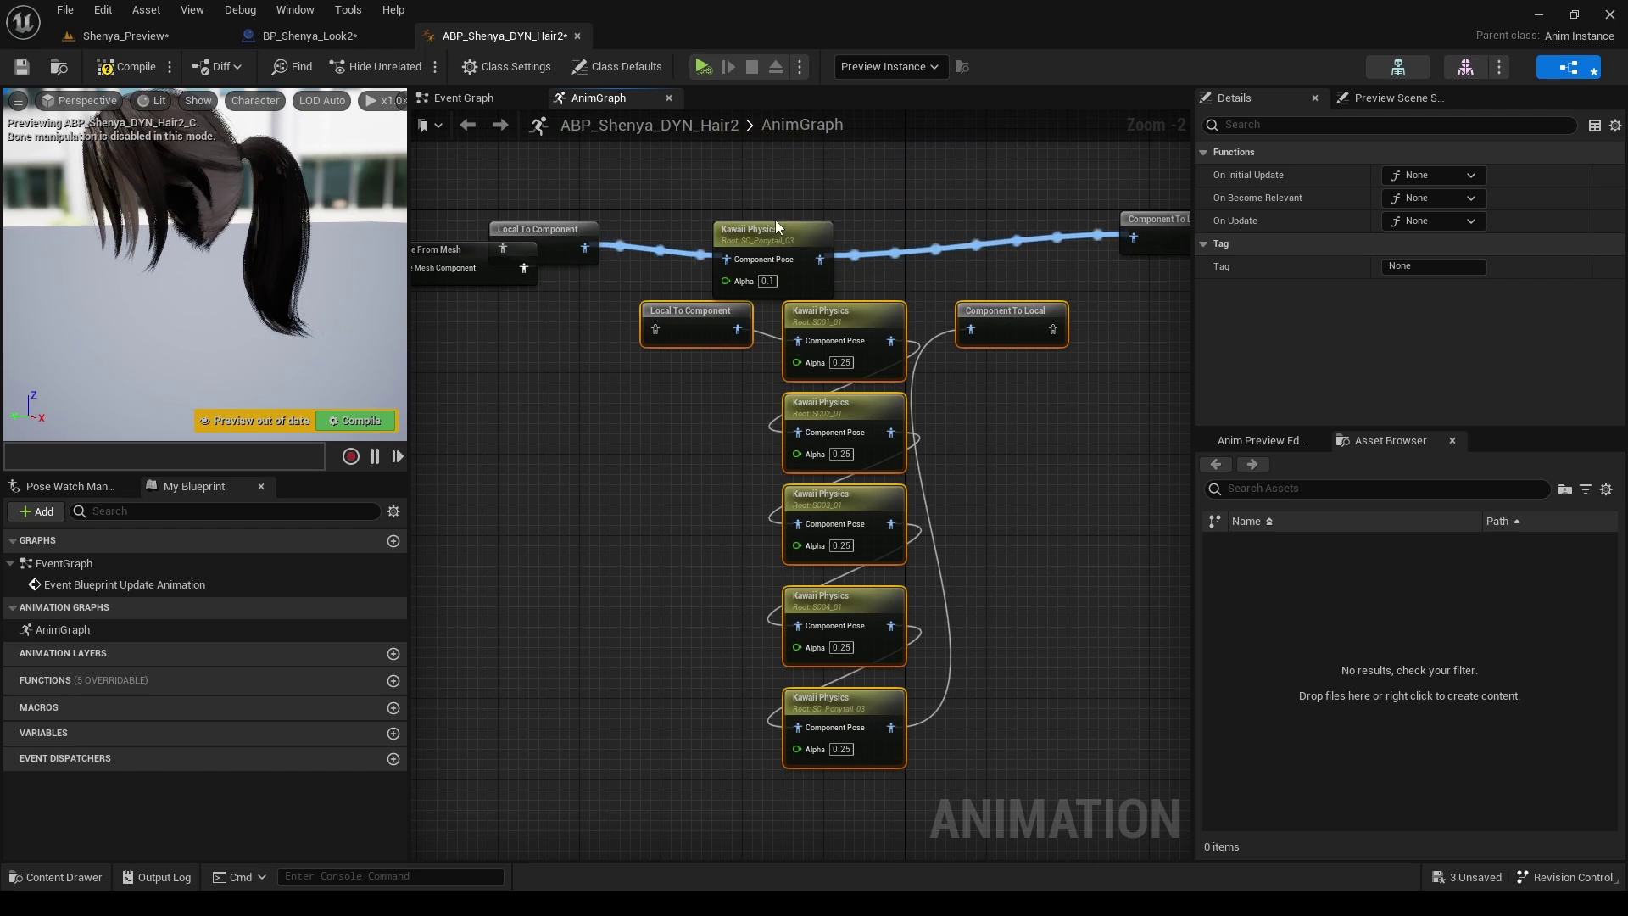
Delete the old Kawaii Physics node and wire the pasted chain between the original Local To Component and Component To Local nodes
click(779, 226)
key(Delete)
drag(585, 248, 655, 329)
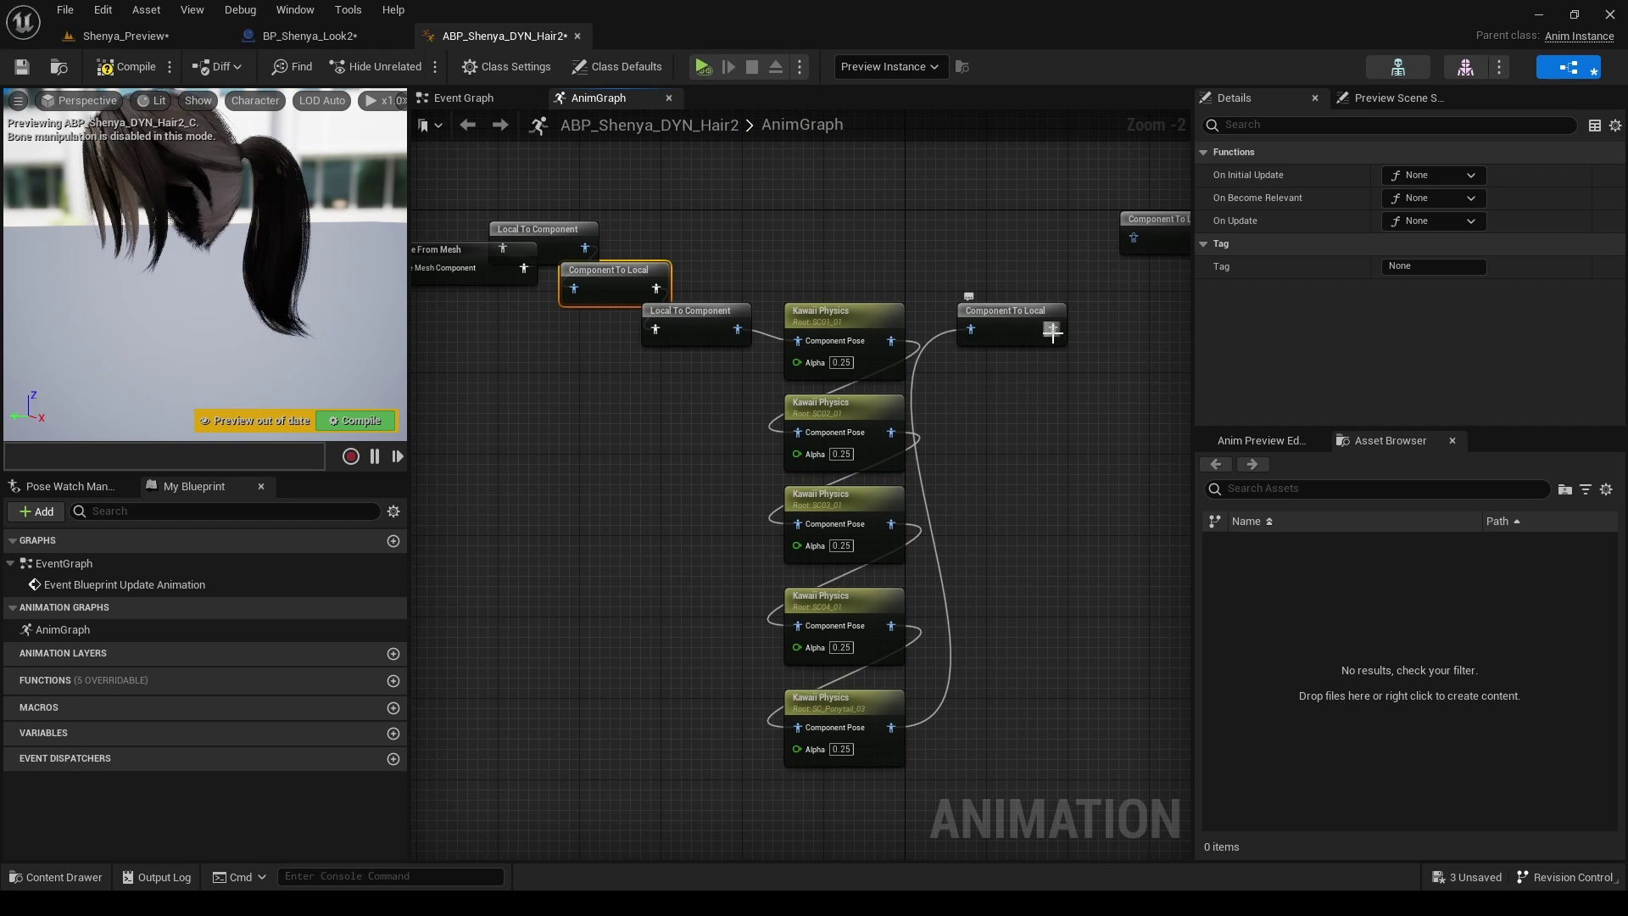
drag(1052, 331, 1134, 238)
Override the Target Framerate of all five pasted Kawaii Physics nodes with 200 and compile the animation blueprint
drag(848, 229, 878, 730)
scroll(1341, 400, down, 3)
click(1219, 323)
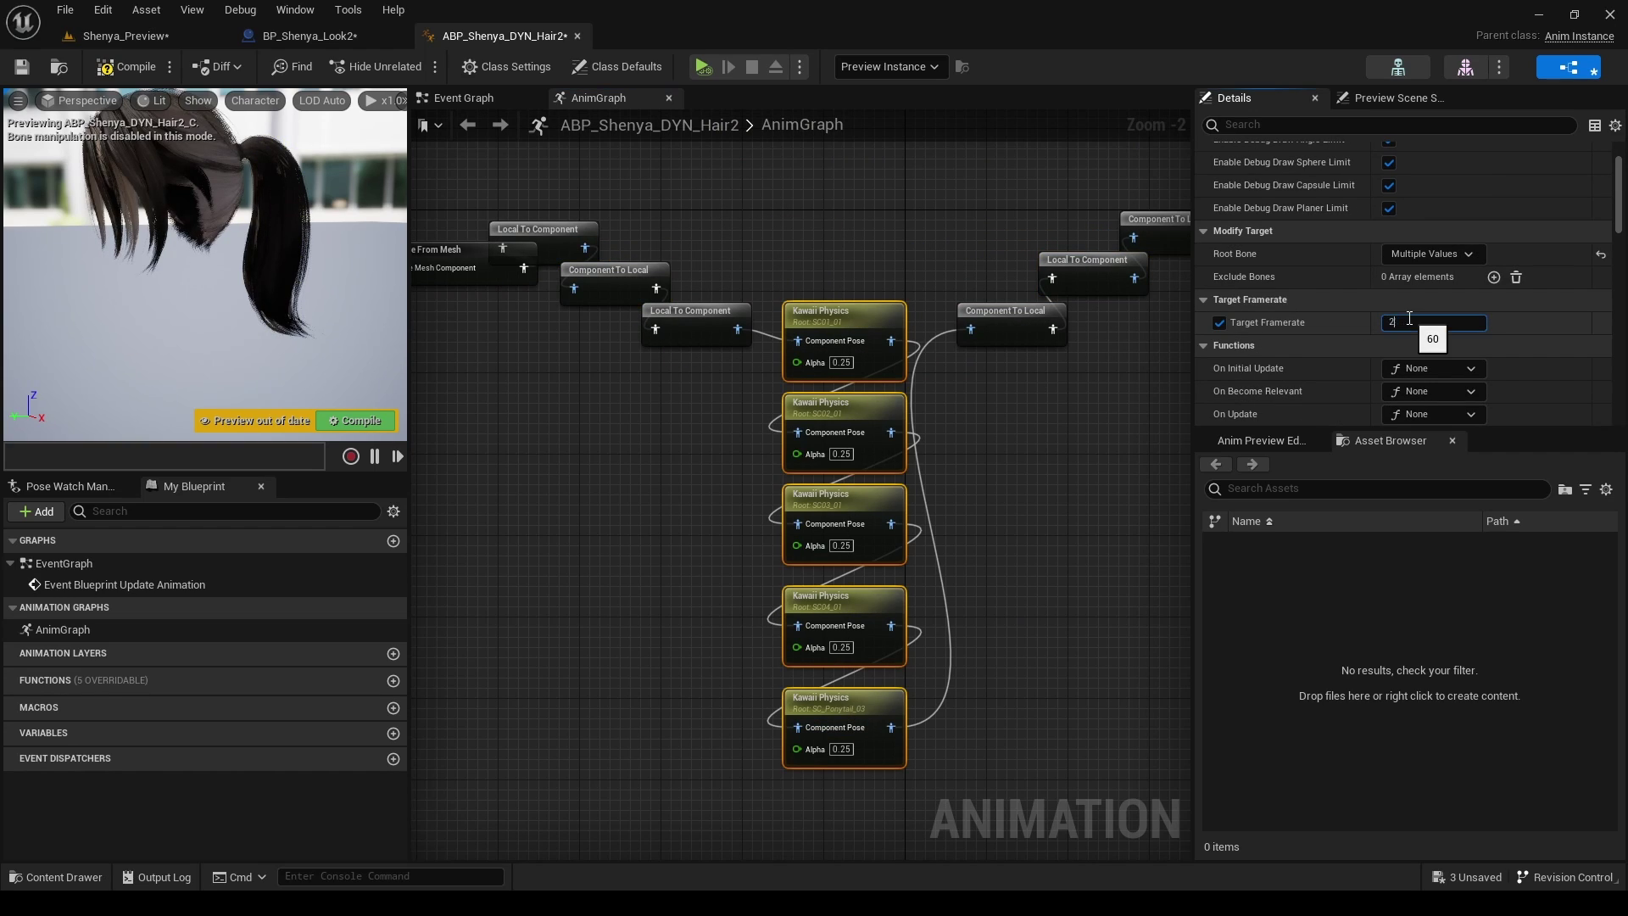
click(136, 66)
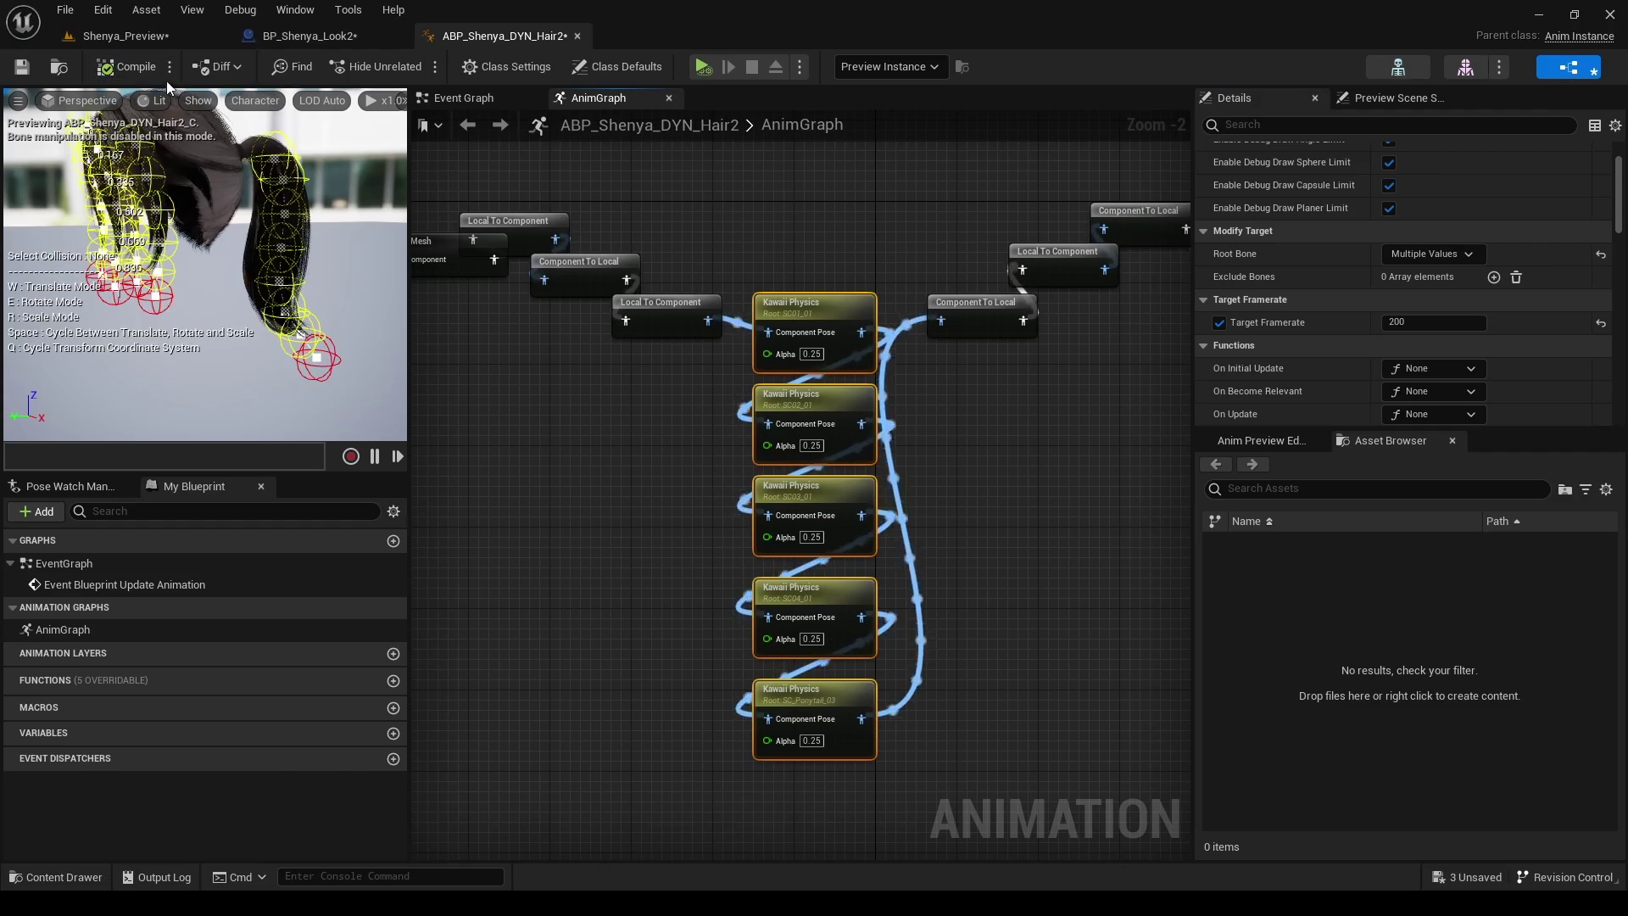
Simulate the Shenya_Preview level to examine the hair with the five Kawaii Physics nodes, and stop the simulation
click(151, 38)
click(376, 66)
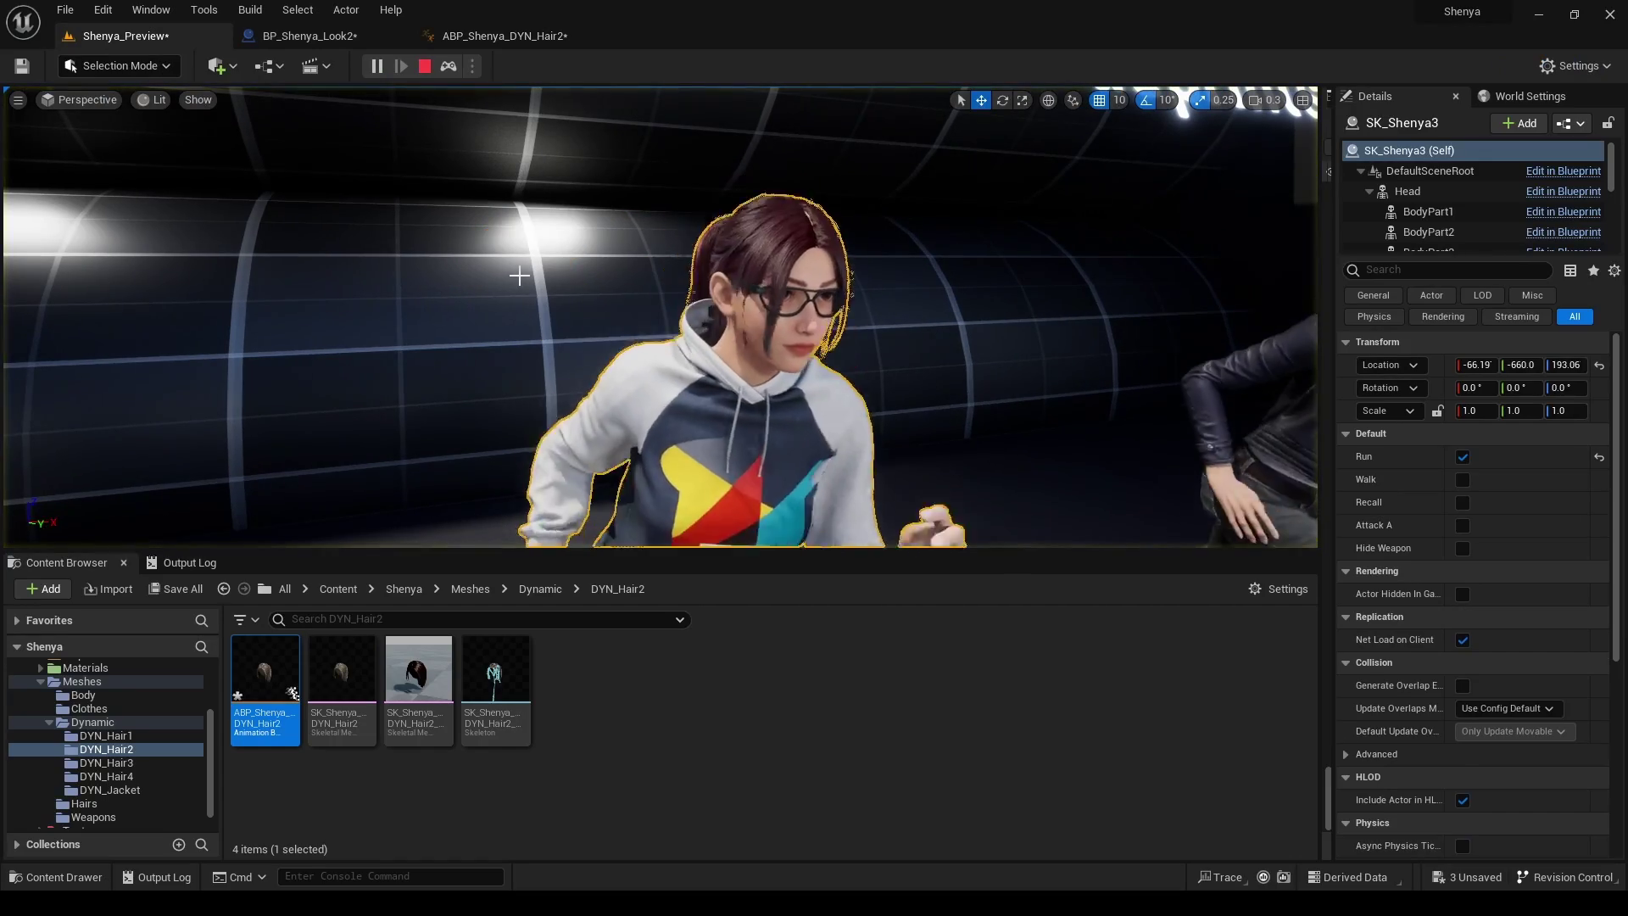
right_drag(621, 265, 648, 268)
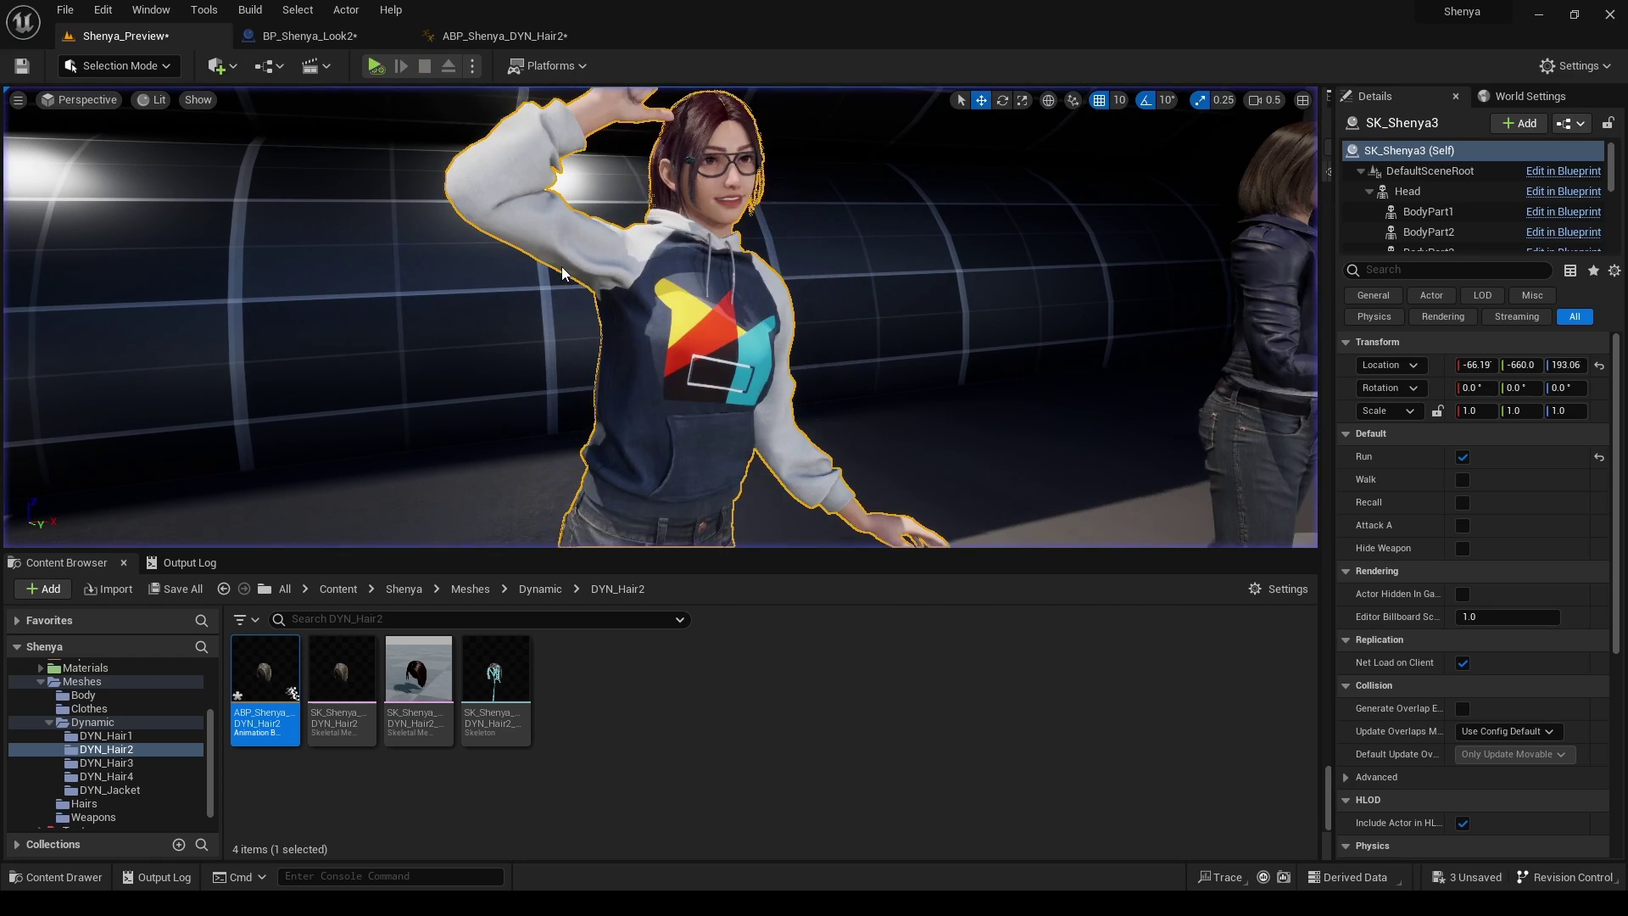
key(Escape)
Create a data asset of class KawaiiPhysicsLimitsDataAsset in the DYN_Hair2 folder and name it Shenya_Hair_Collisions
click(624, 664)
right_click(619, 675)
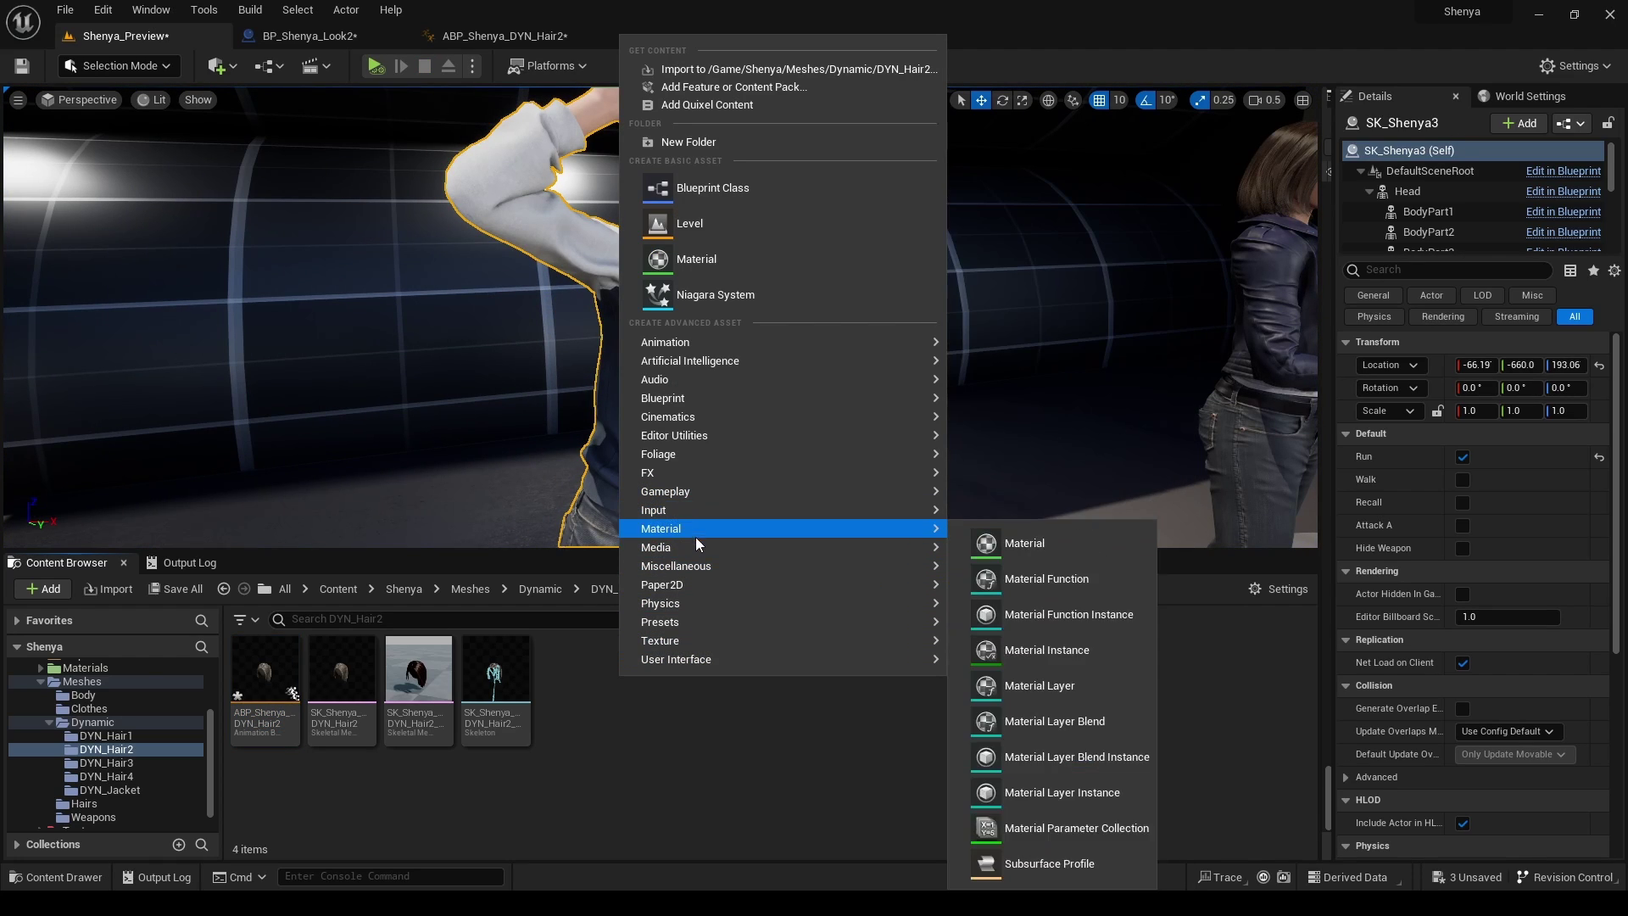
mouse_move(693, 572)
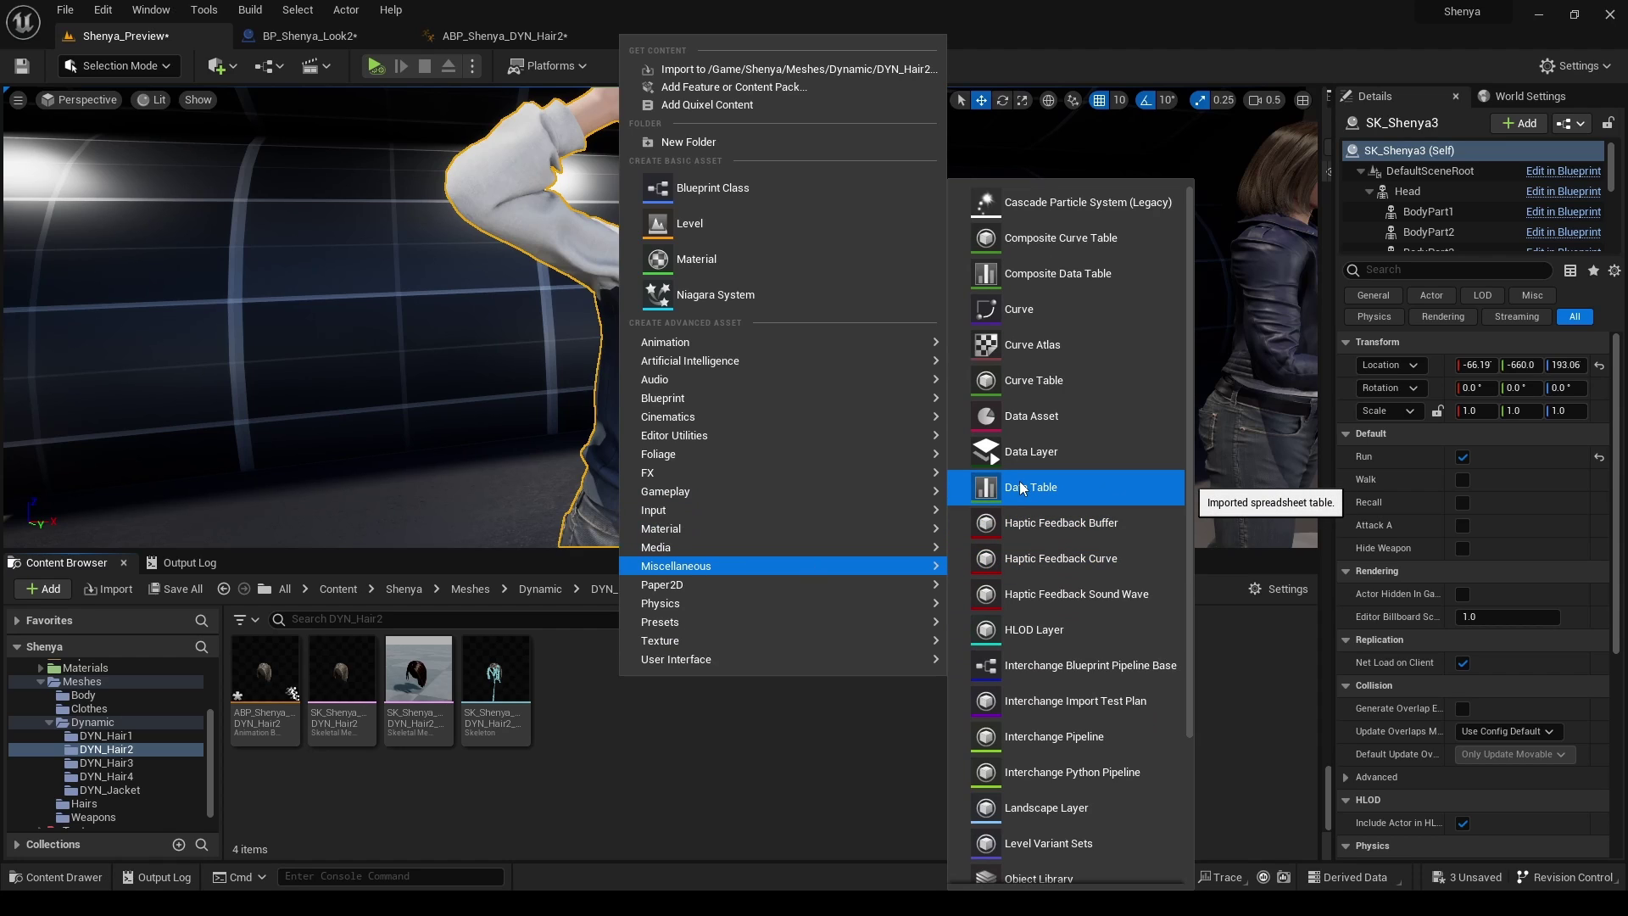
click(1028, 424)
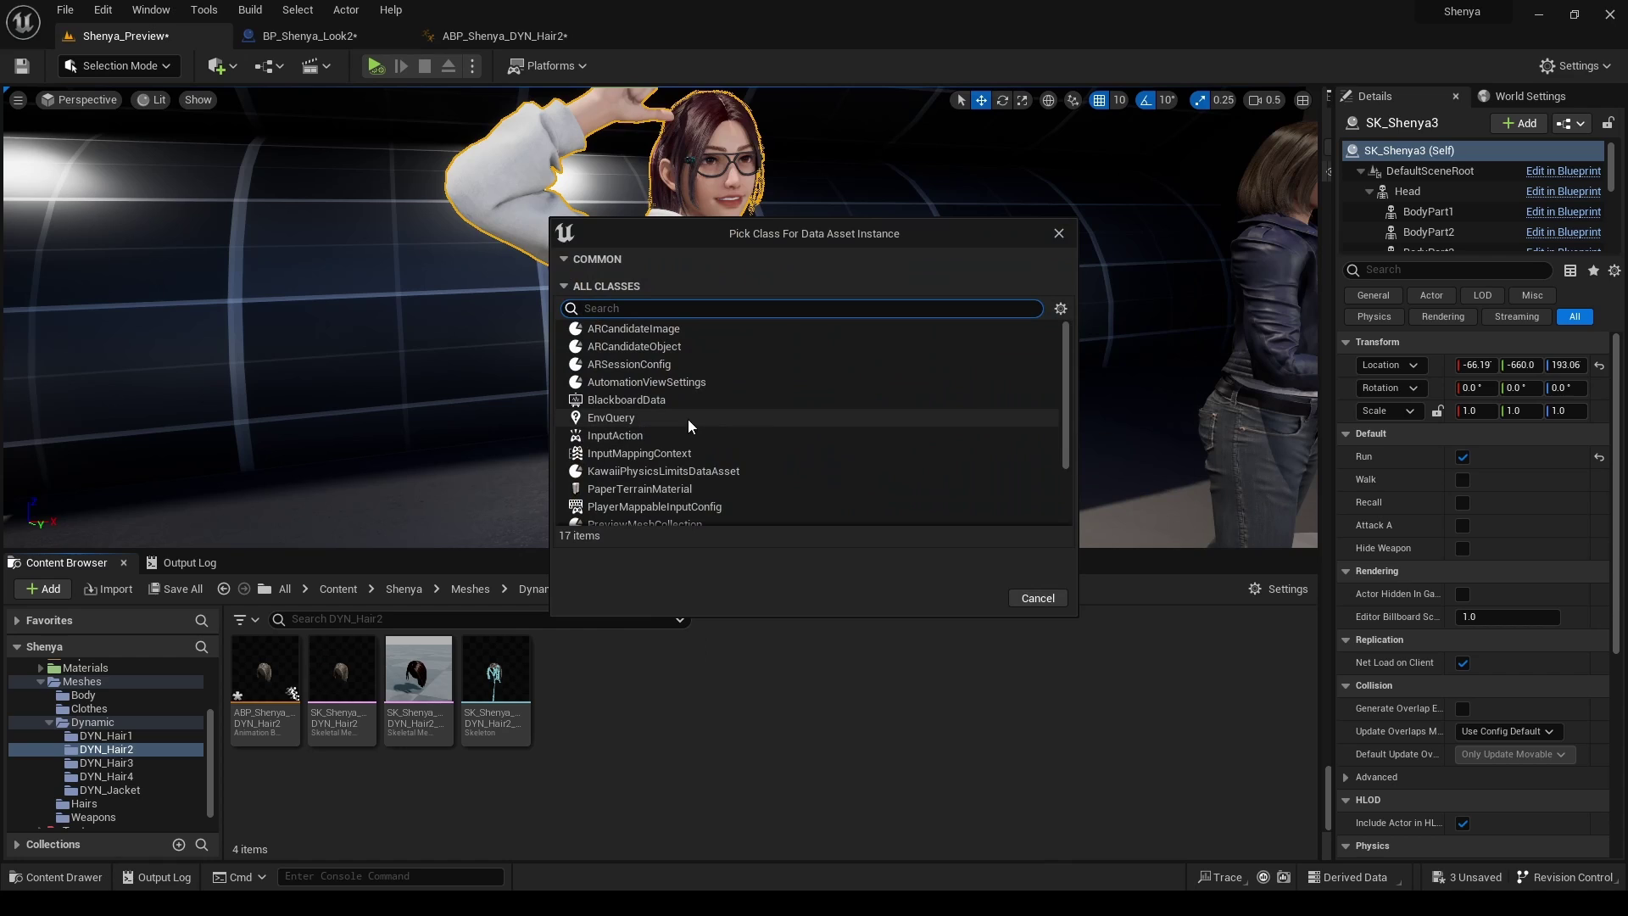
click(673, 471)
click(971, 598)
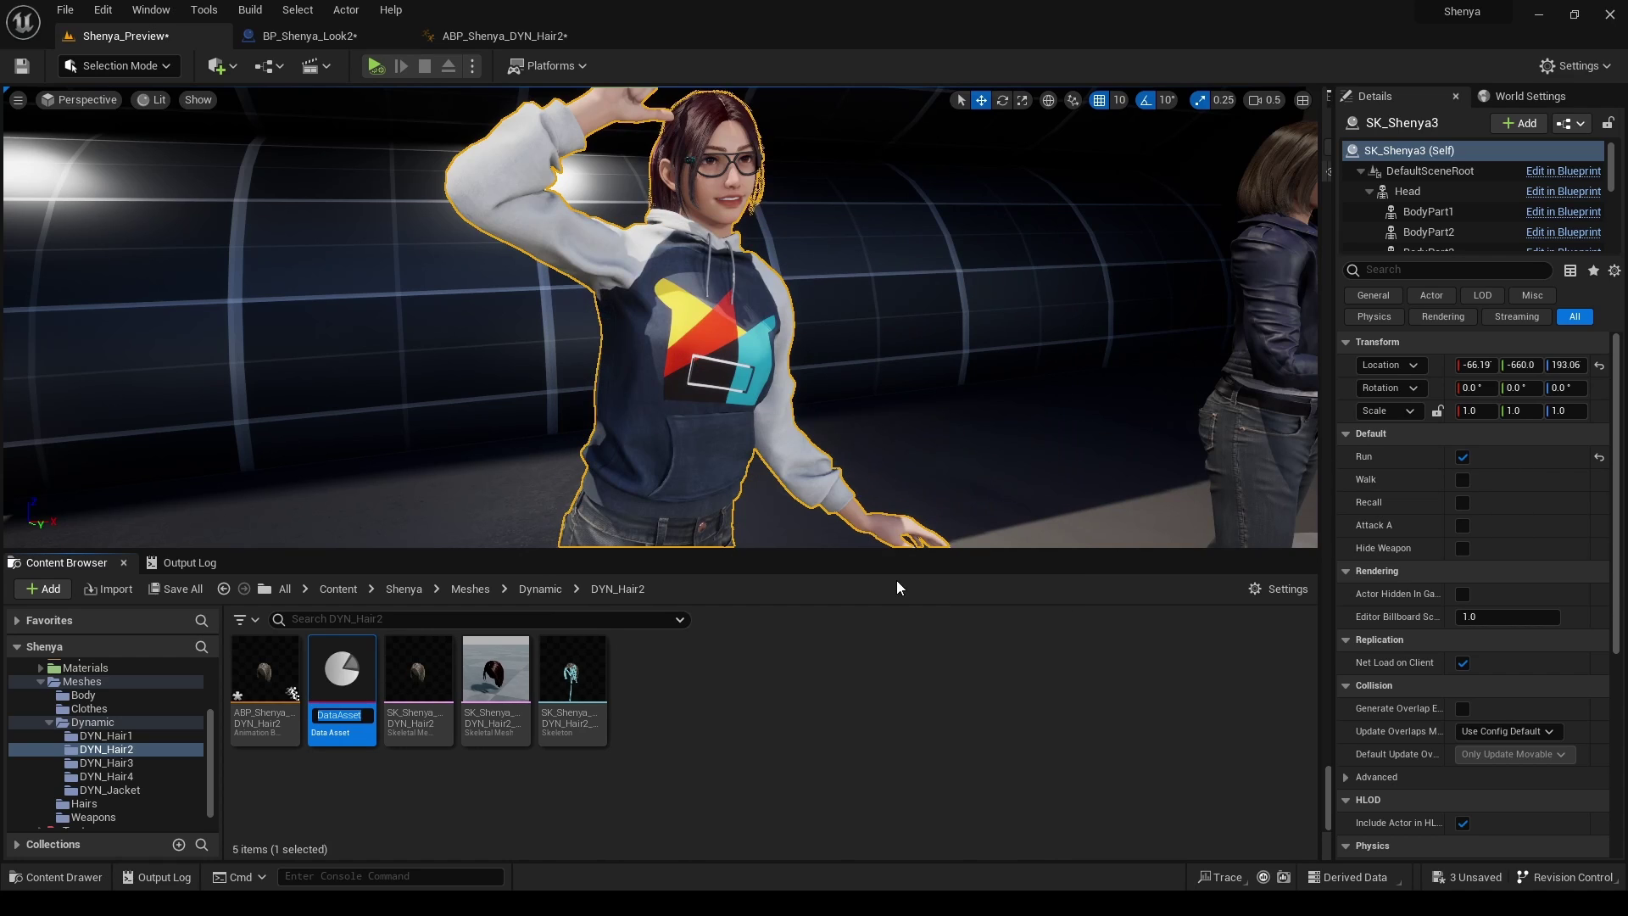
text(Shenya_Hair_Collisions)
key(Return)
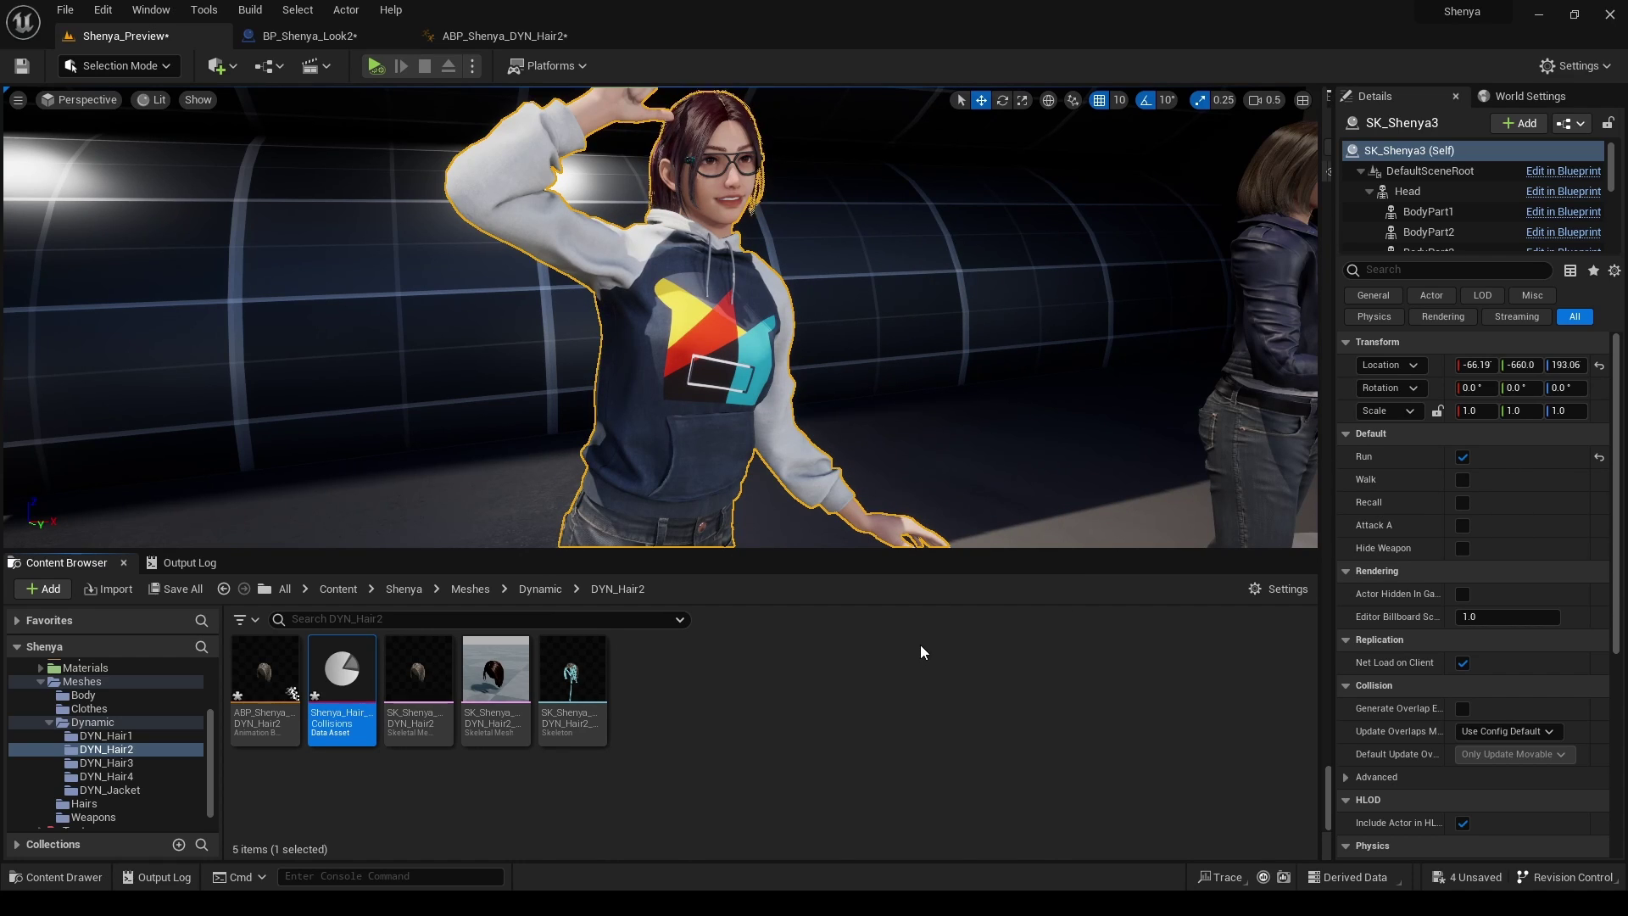
Save the Shenya_Hair_Collisions data asset and open it in a separate floating window
right_click(321, 665)
click(364, 376)
double_click(343, 670)
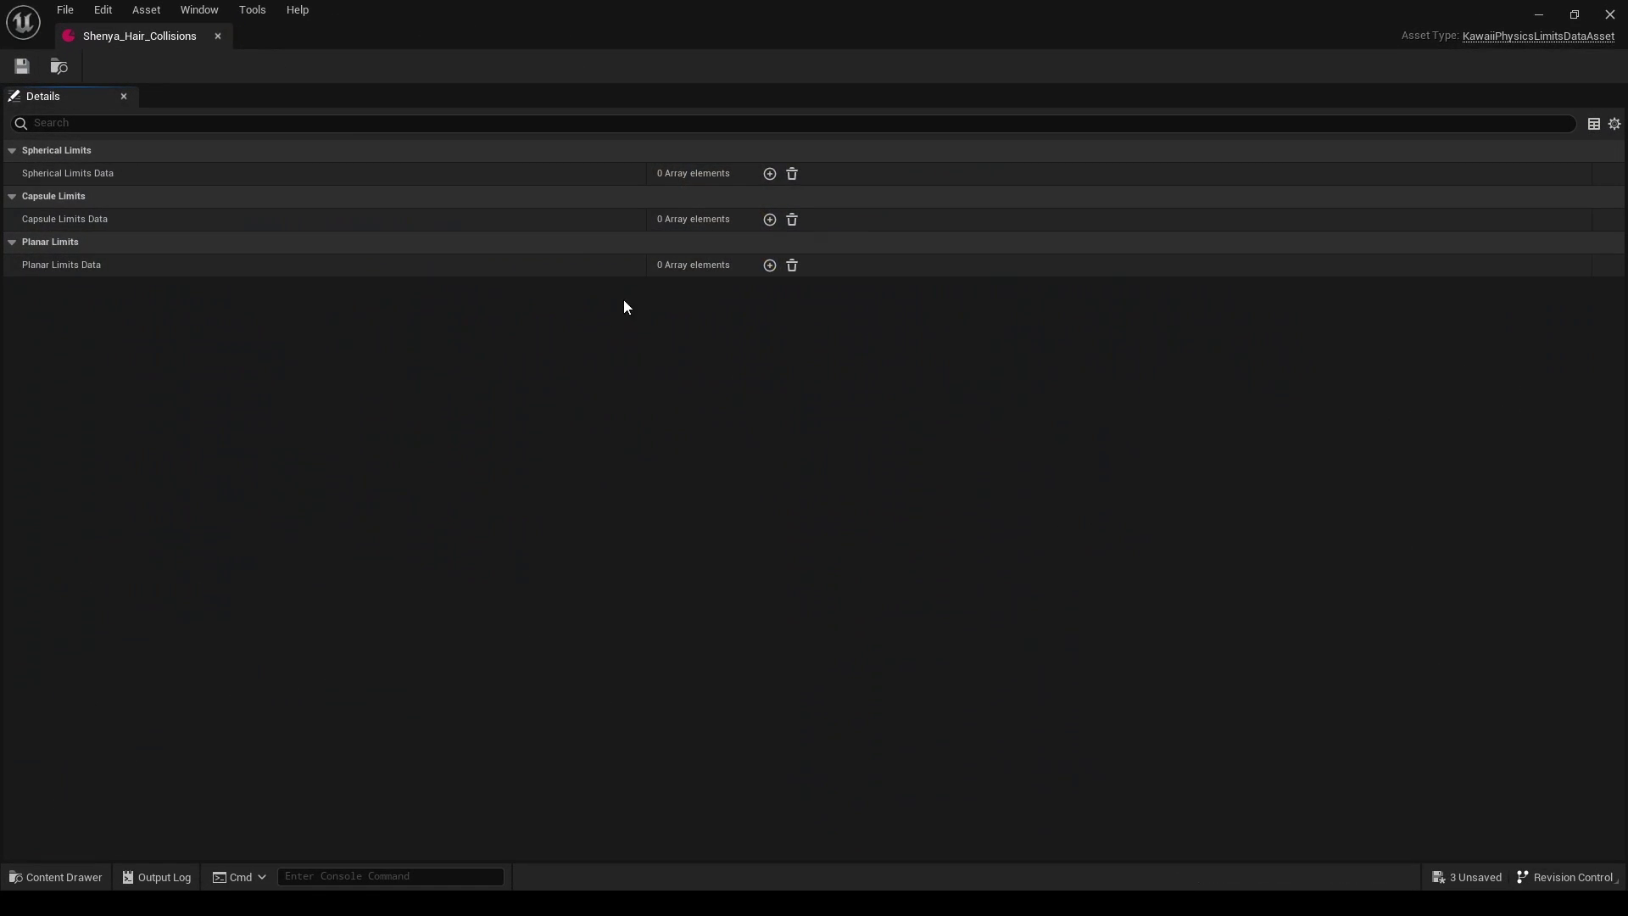
drag(131, 36, 705, 180)
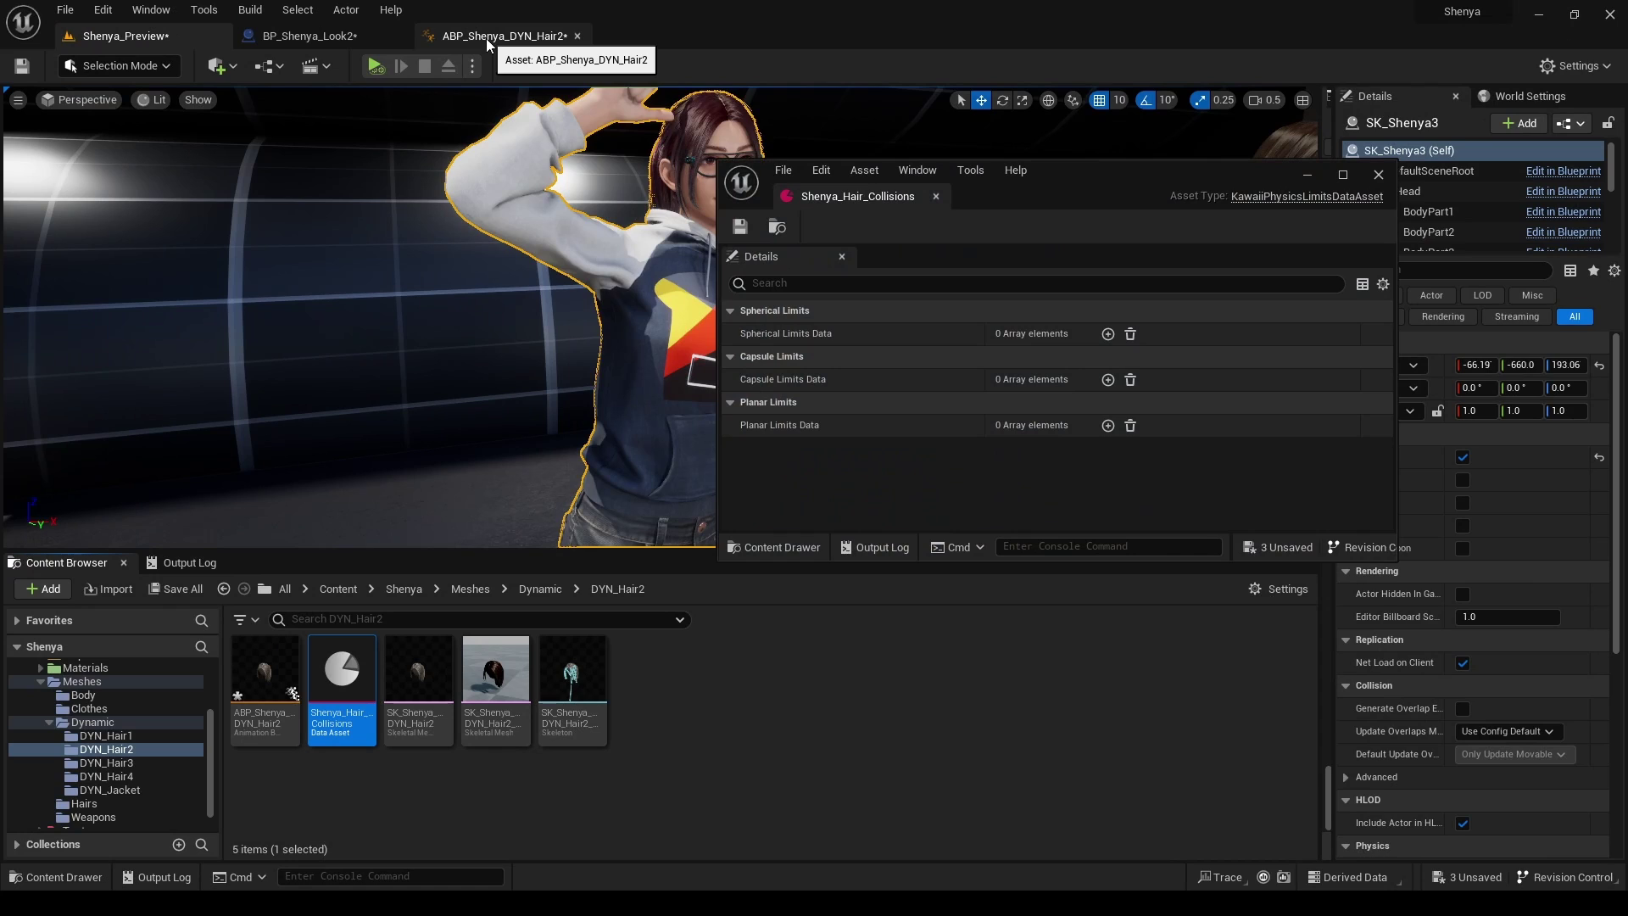
Assign Shenya_Hair_Collisions as the Limits Data Asset of the five selected Kawaii Physics nodes in ABP_Shenya_DYN_Hair2
click(486, 38)
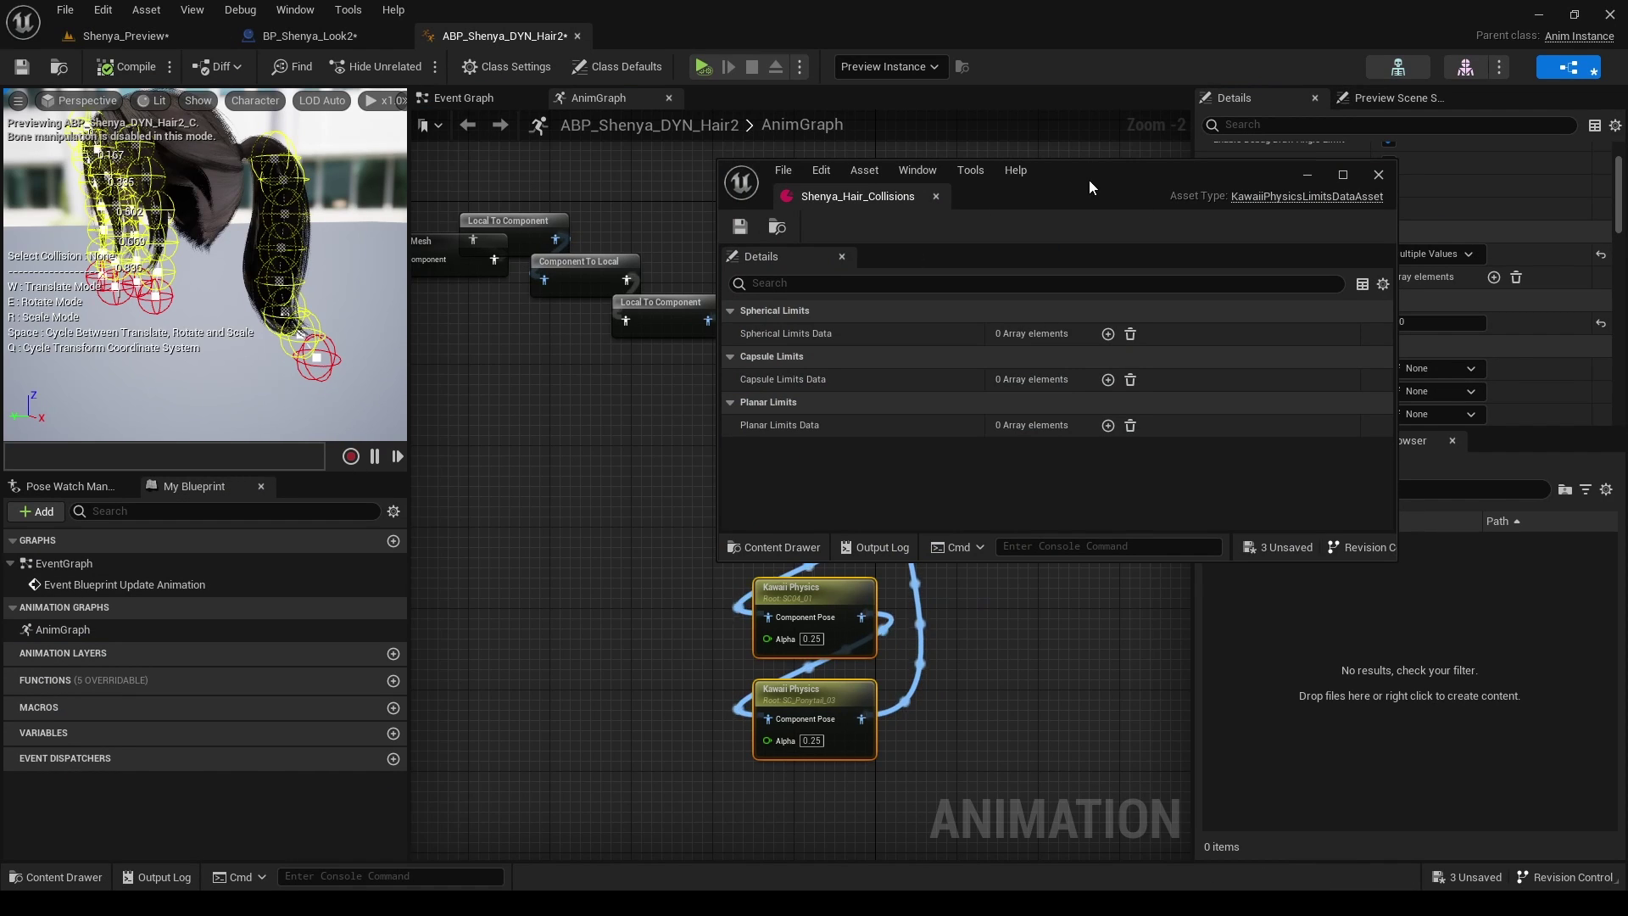
drag(1089, 181, 327, 239)
scroll(1317, 304, down, 5)
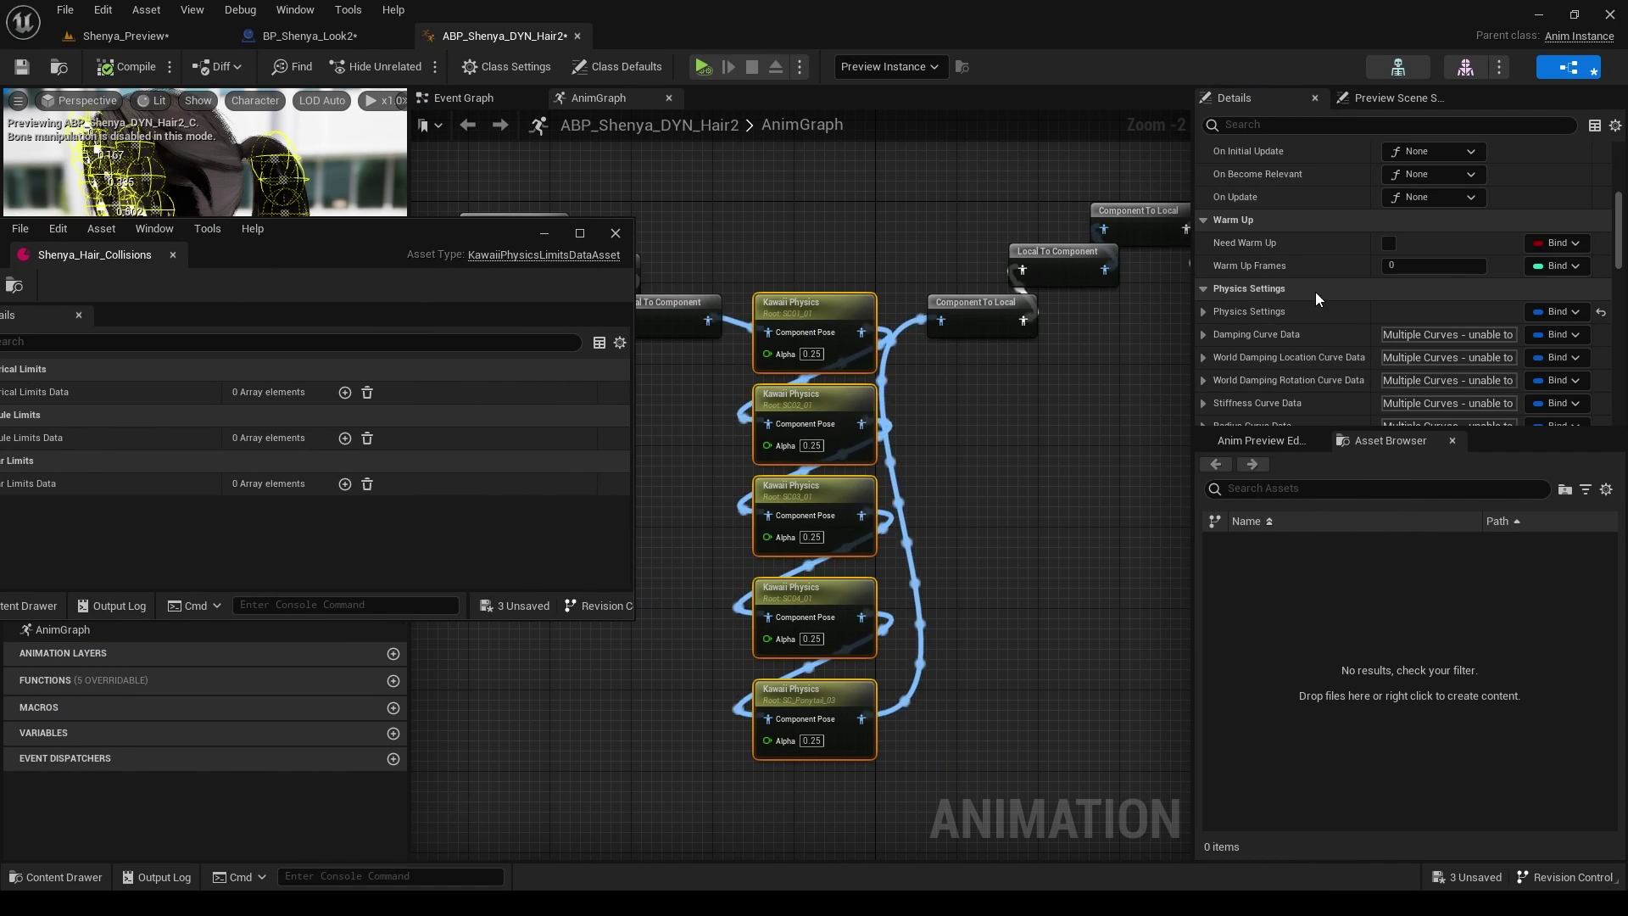
drag(1618, 229, 1618, 278)
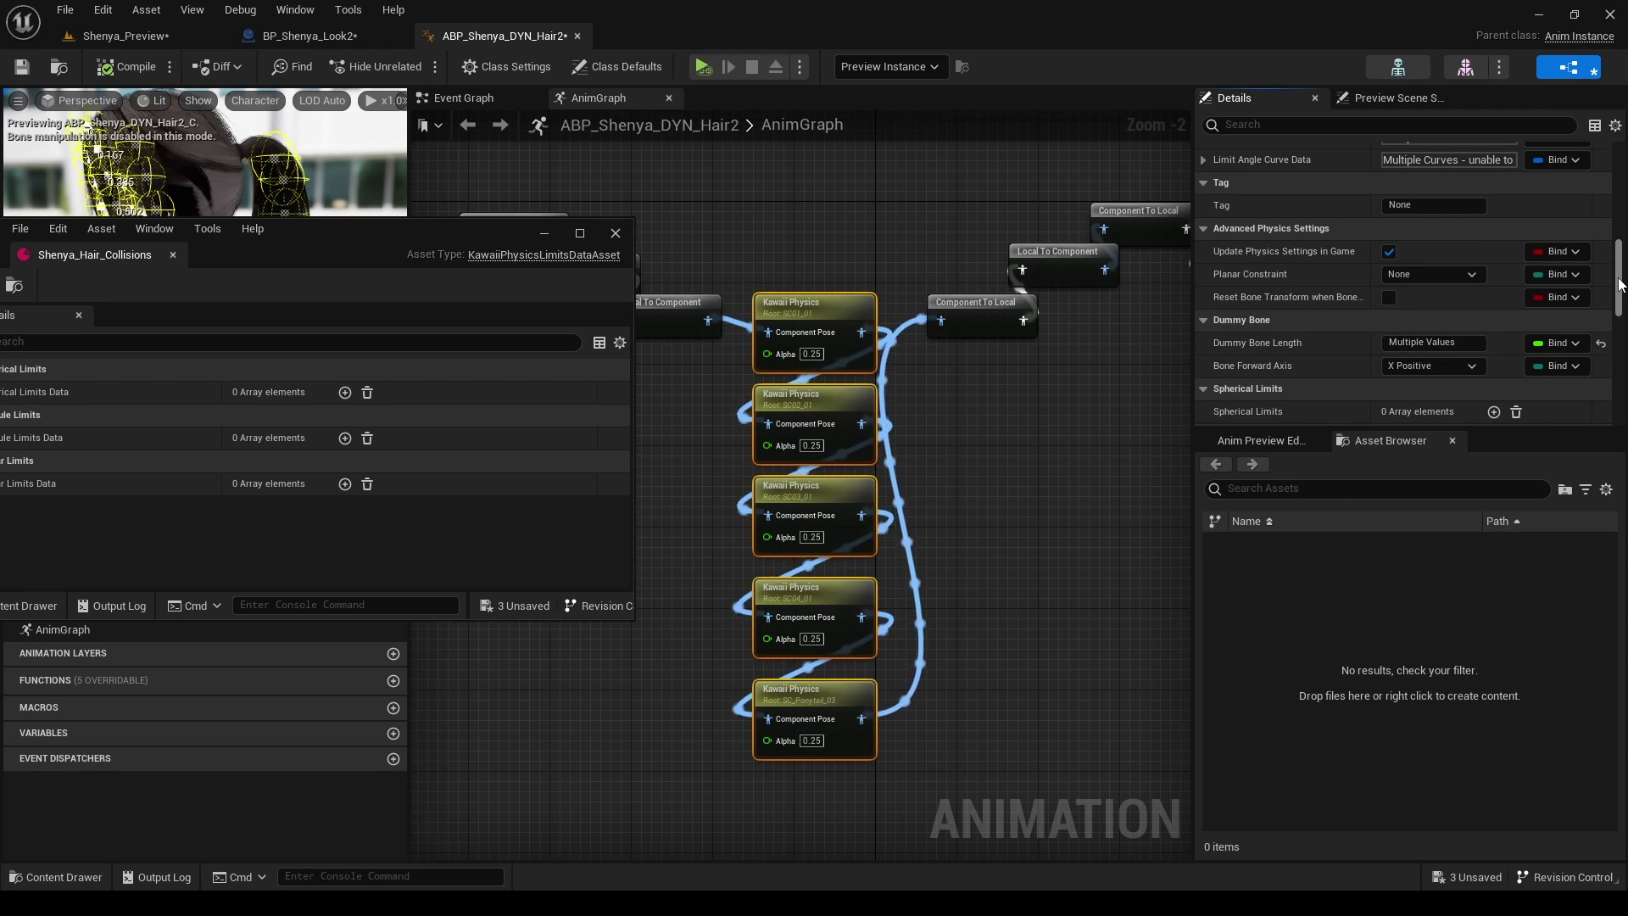
drag(1619, 284, 1619, 291)
click(1574, 277)
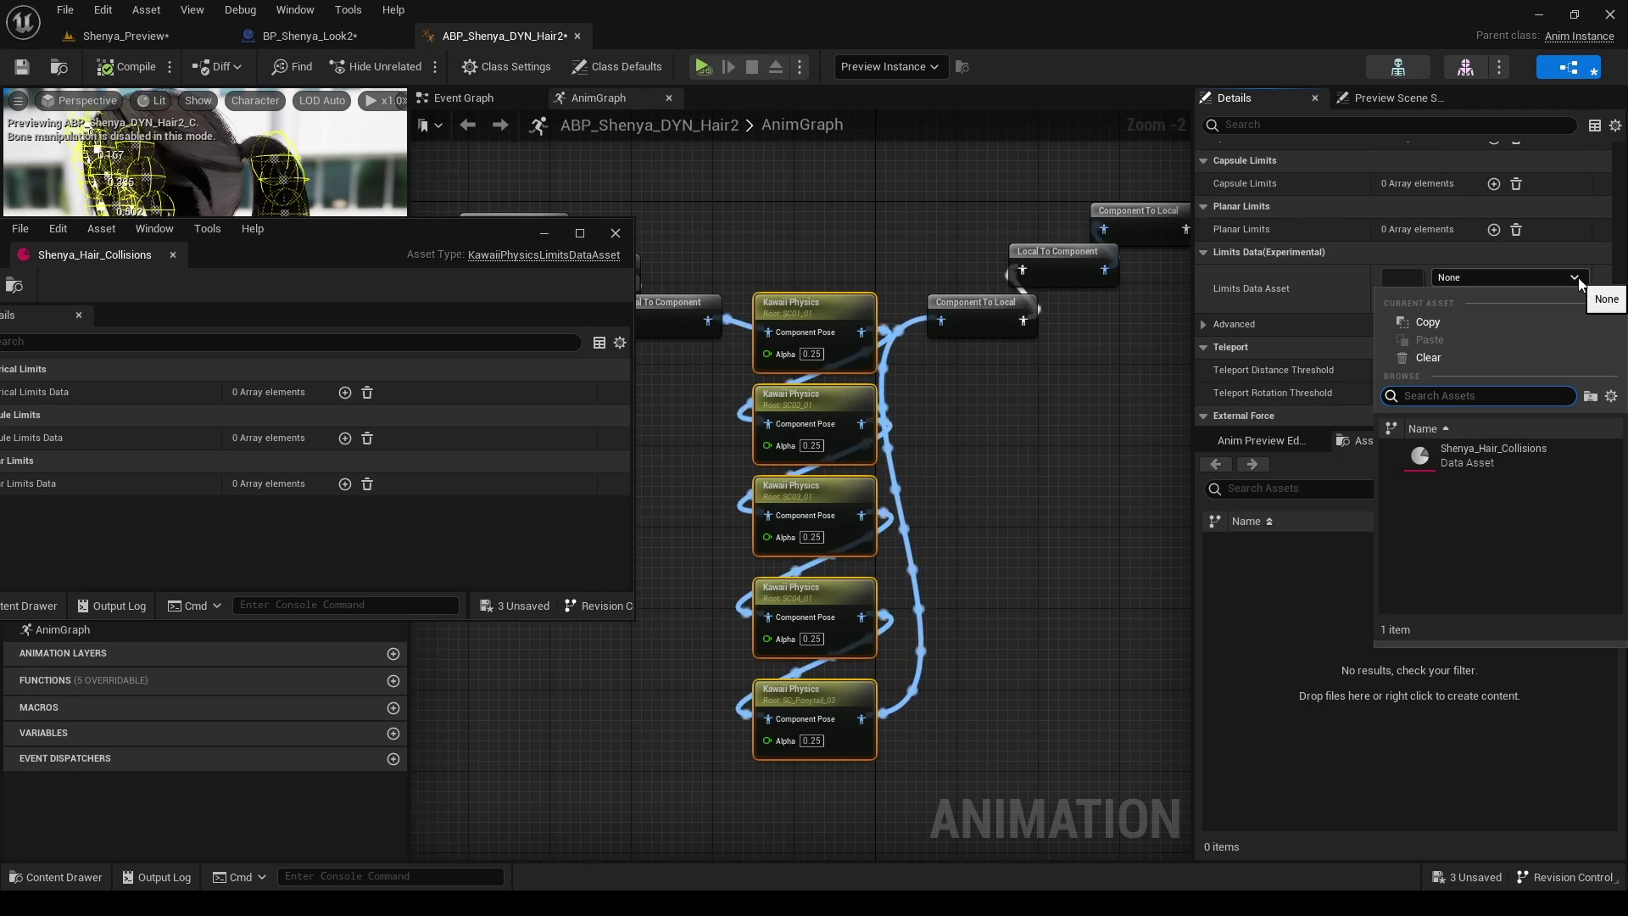
click(1484, 454)
Select the first Kawaii Physics node and add a capsule limit in Shenya_Hair_Collisions with head as its driving bone
drag(444, 269, 1070, 265)
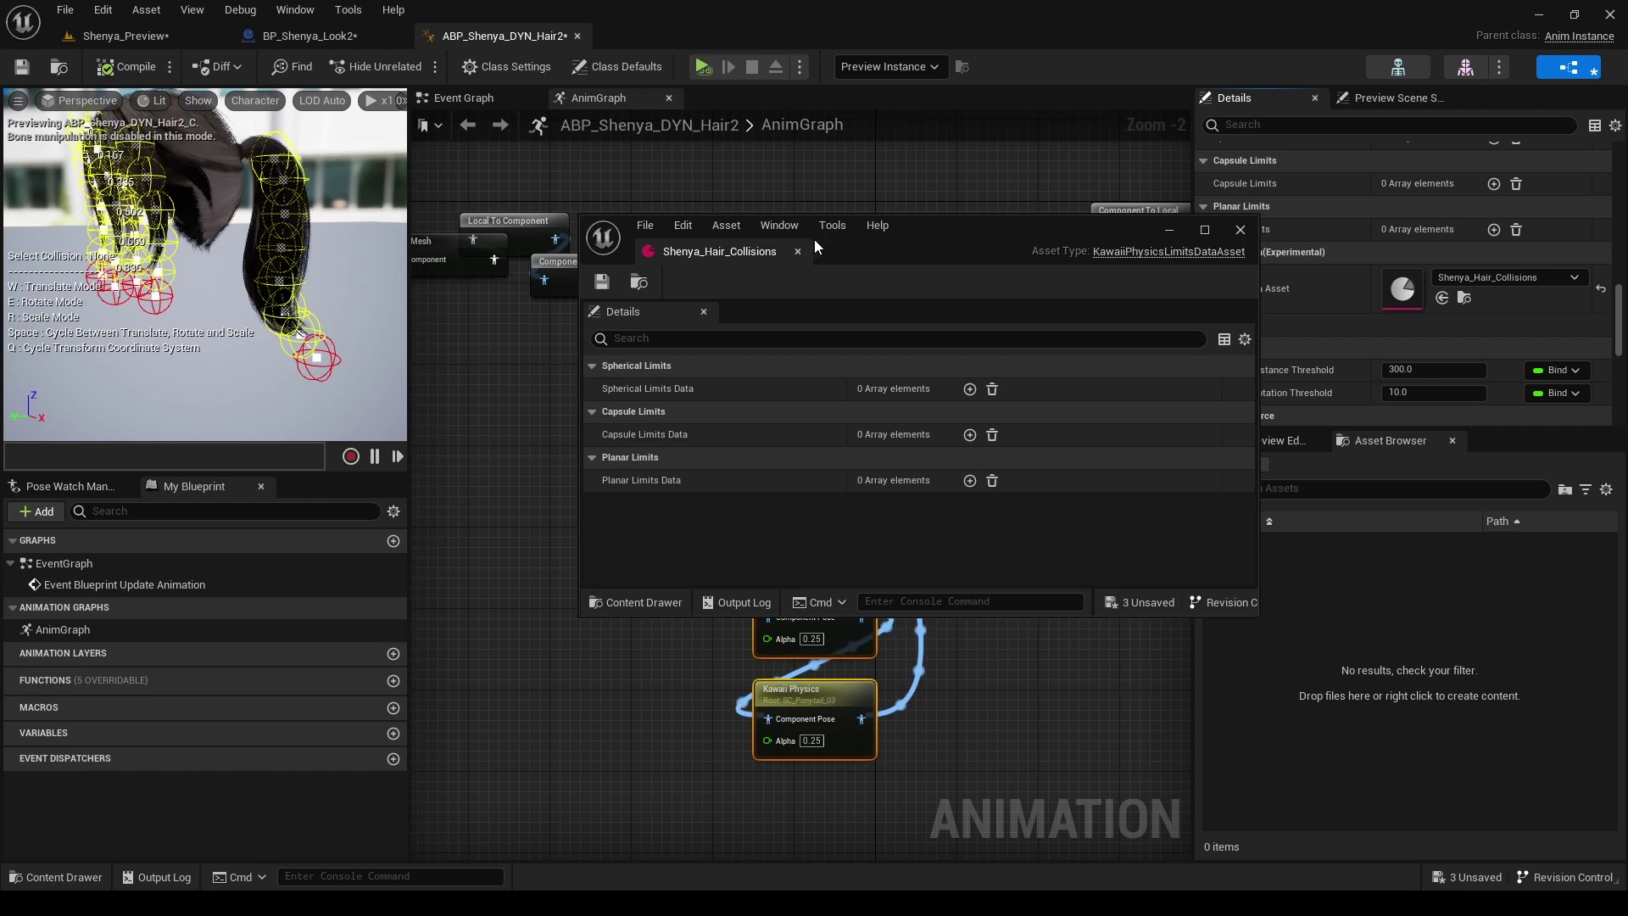
drag(814, 239, 1070, 319)
click(797, 307)
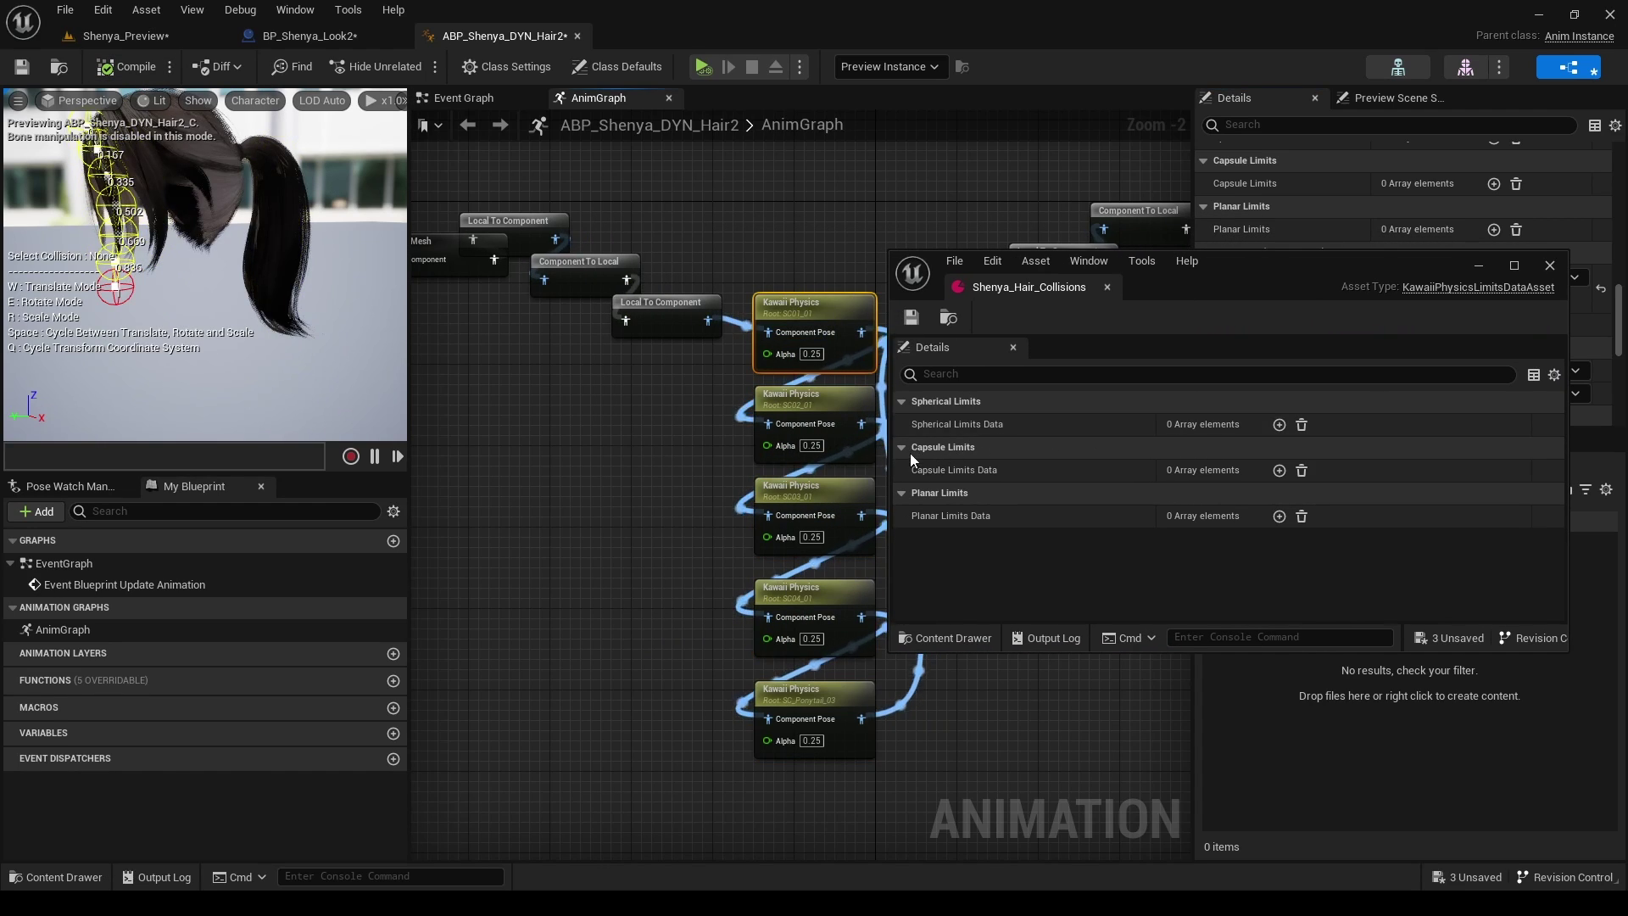
click(1279, 471)
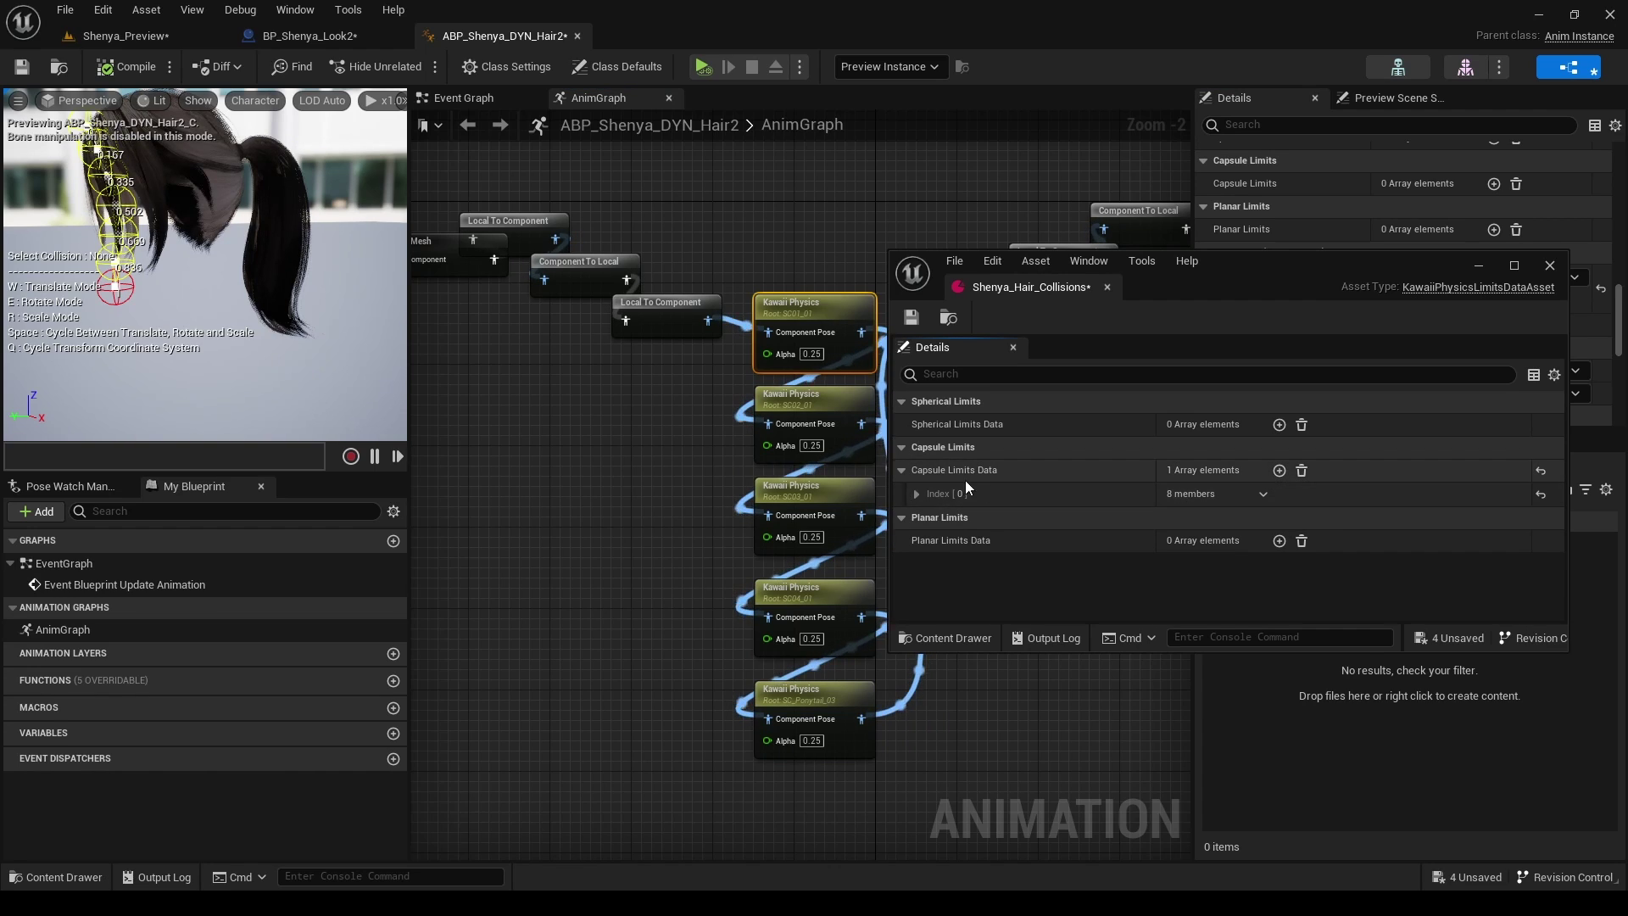
click(916, 493)
click(1191, 518)
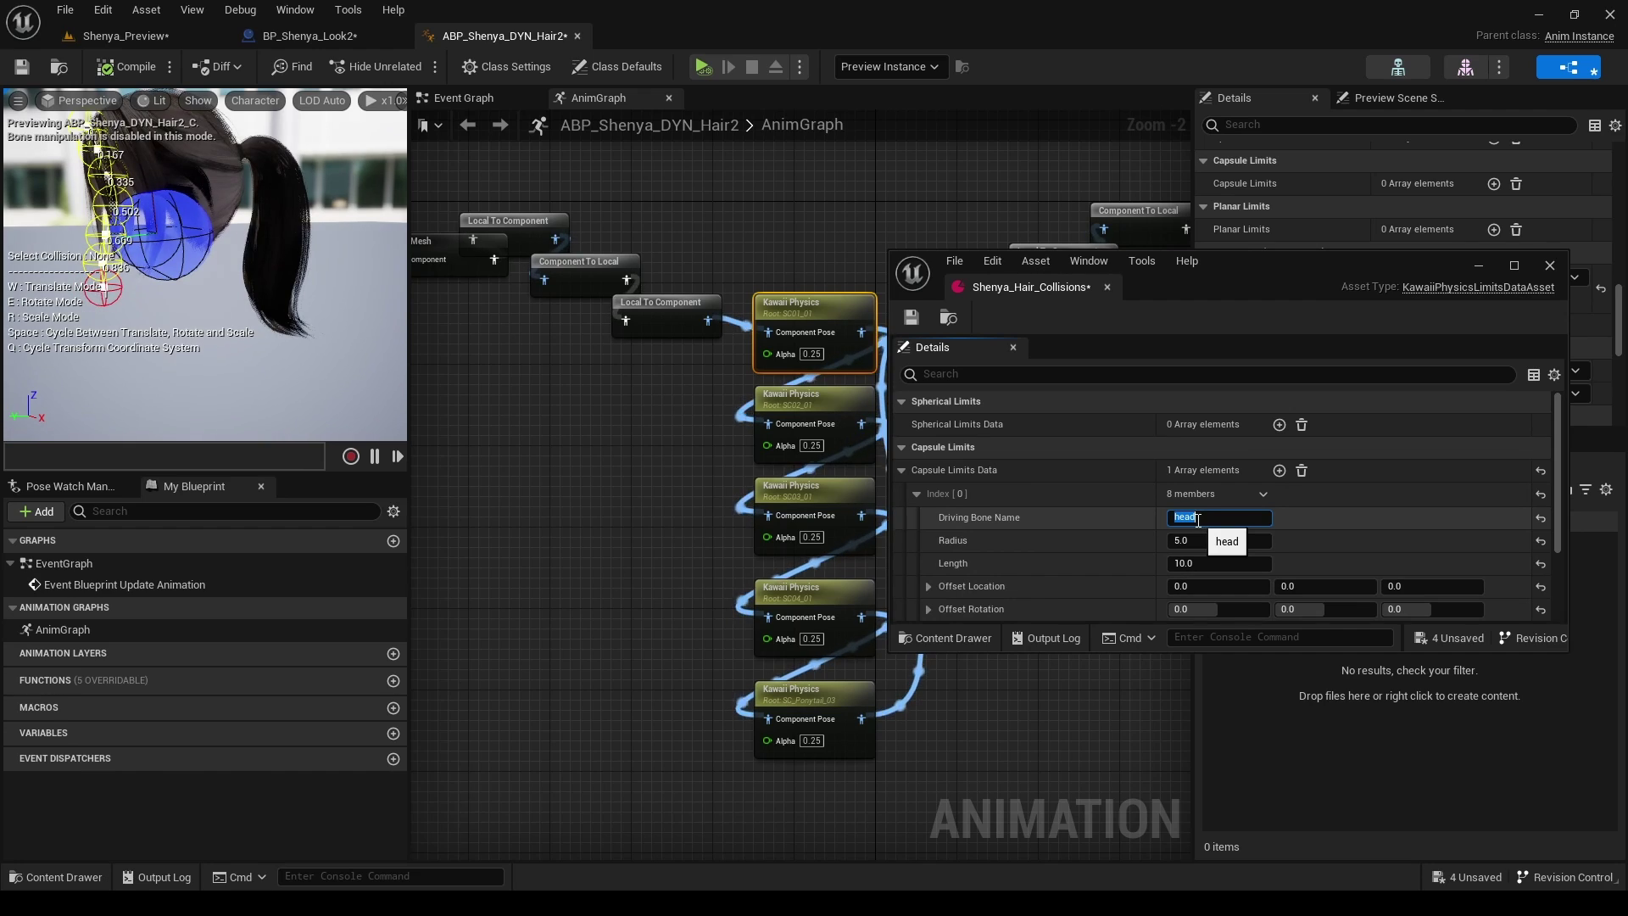
key(a)
Fit the head capsule with radius about 6.28, length about 7.61, X offset location about 3.45 and Y offset rotation 90, and save the asset
right_drag(273, 287, 399, 288)
scroll(1170, 560, down, 1)
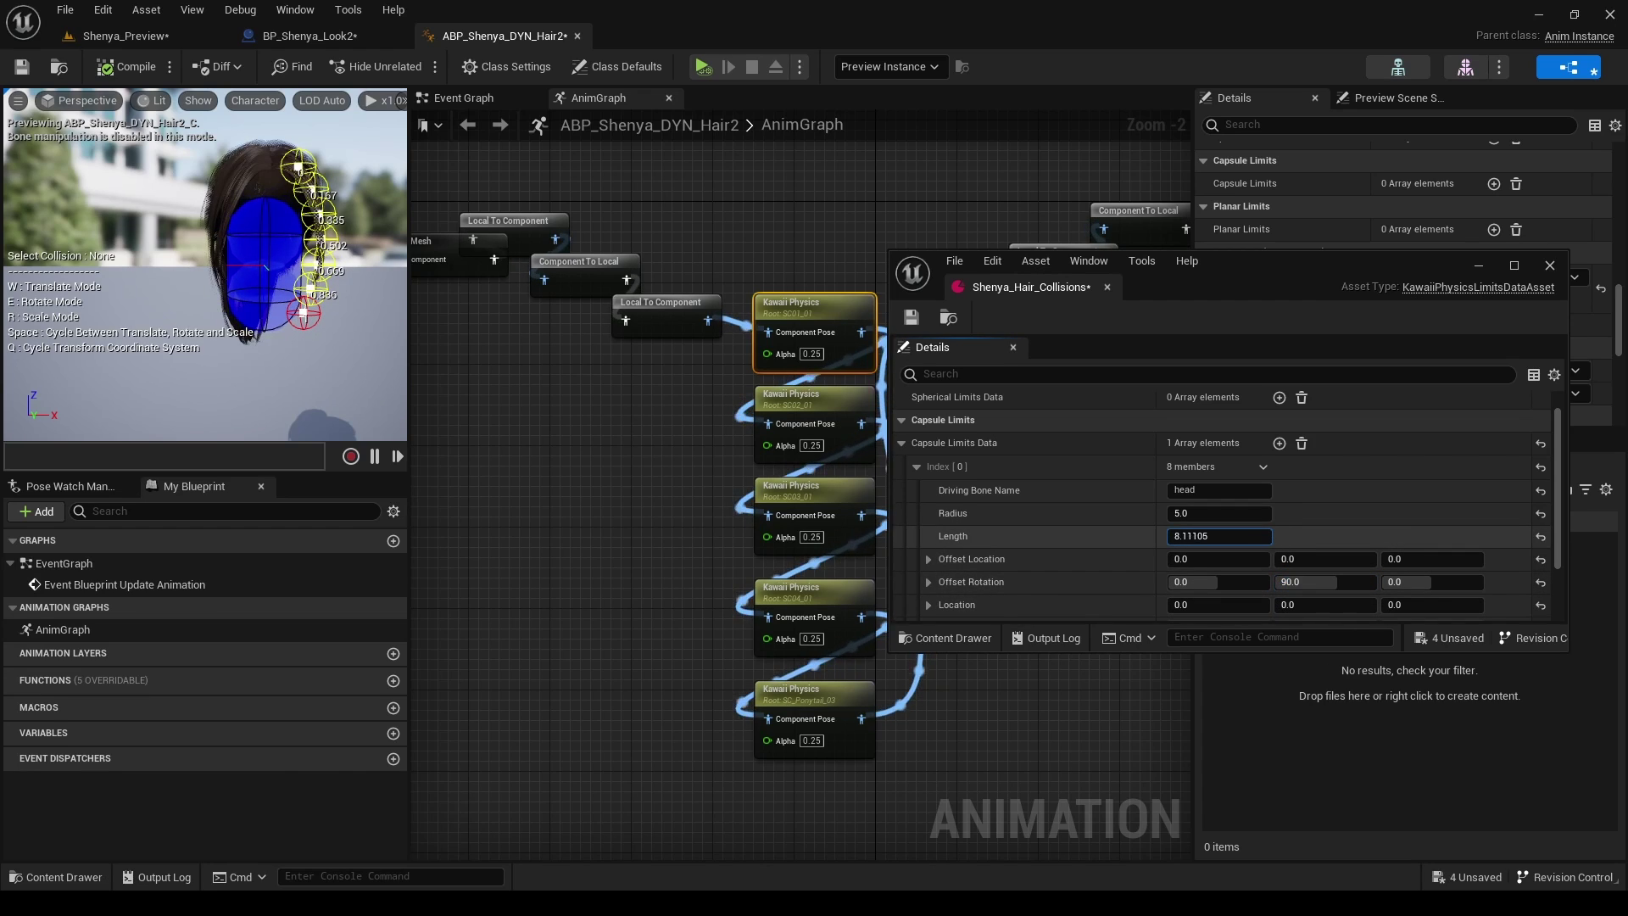
drag(1218, 536, 1199, 510)
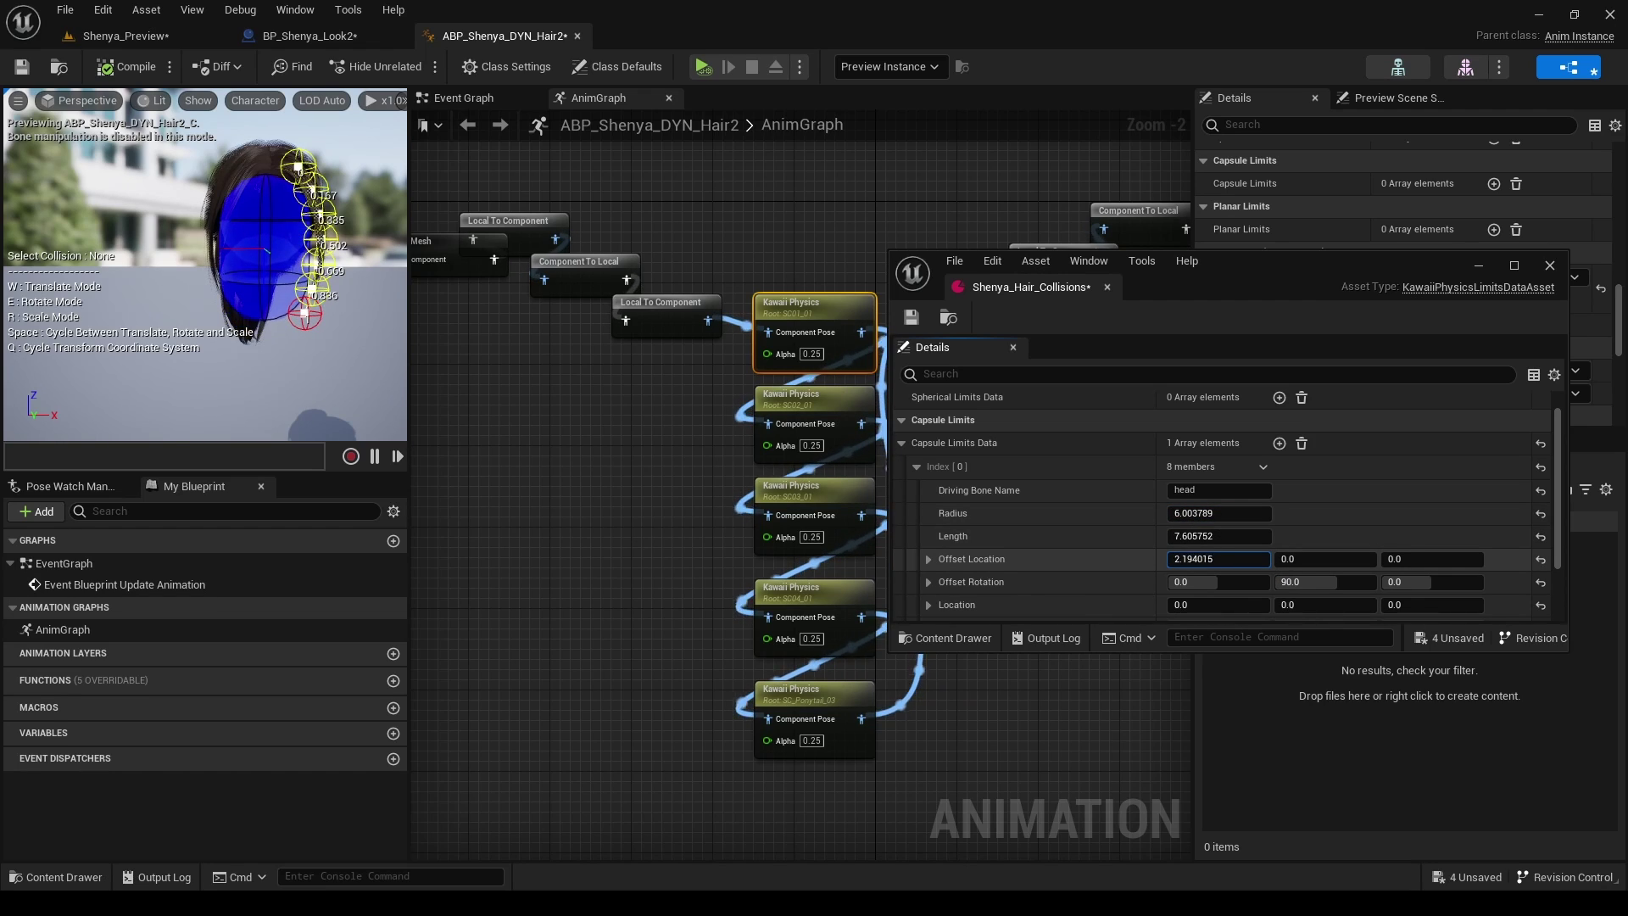
alt+drag(250, 338, 407, 337)
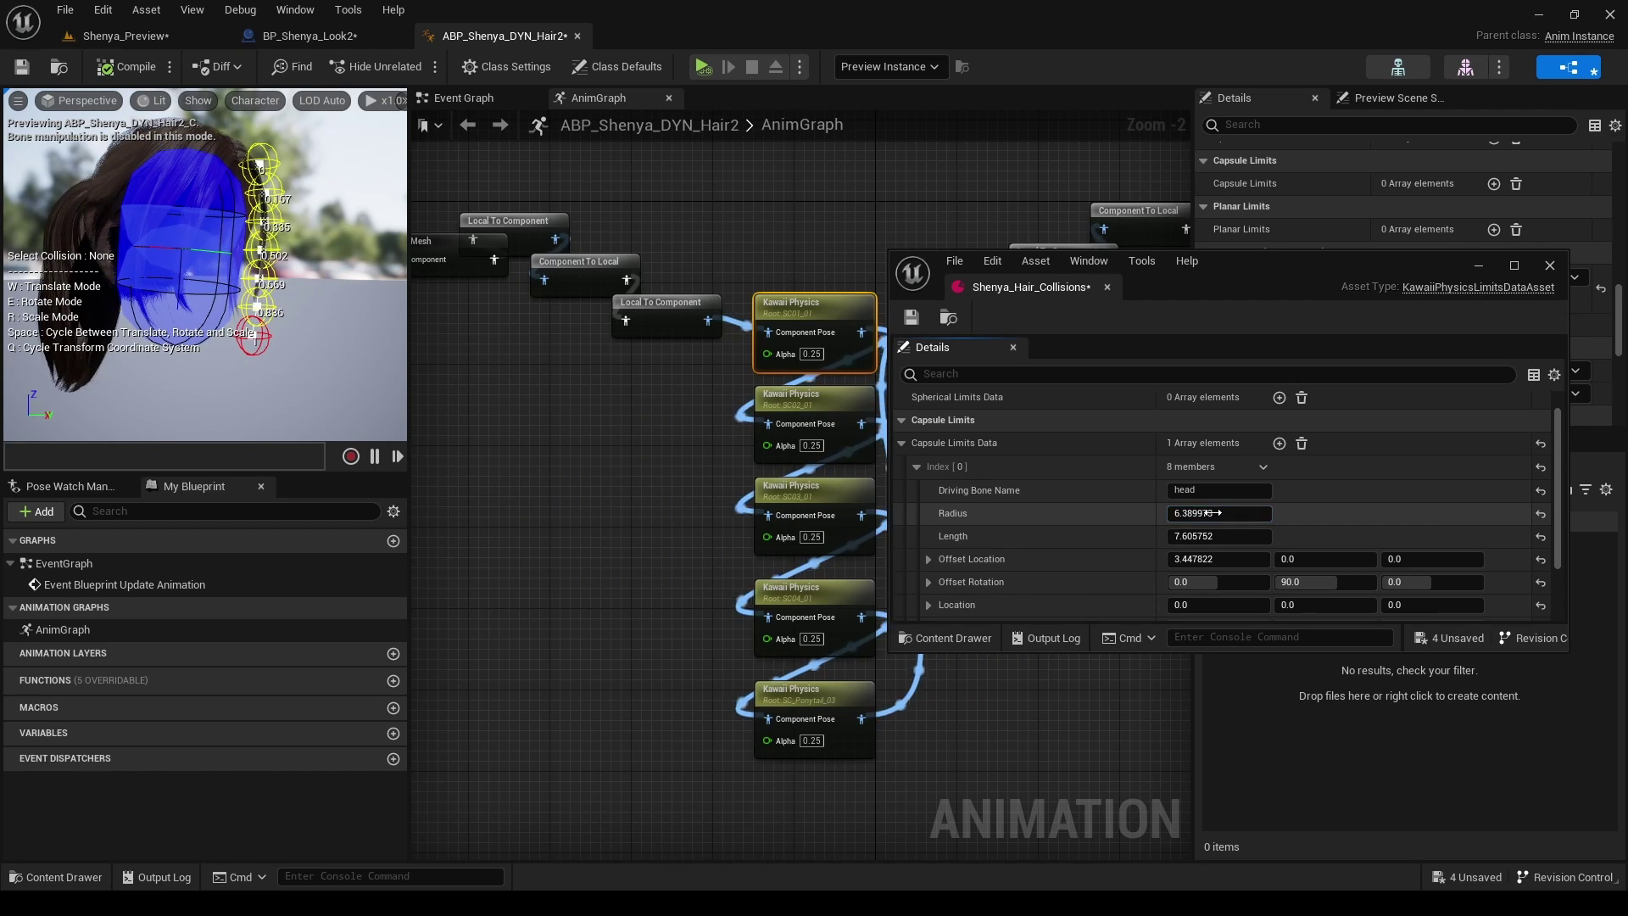
drag(1204, 292, 1190, 345)
drag(1204, 565, 1212, 565)
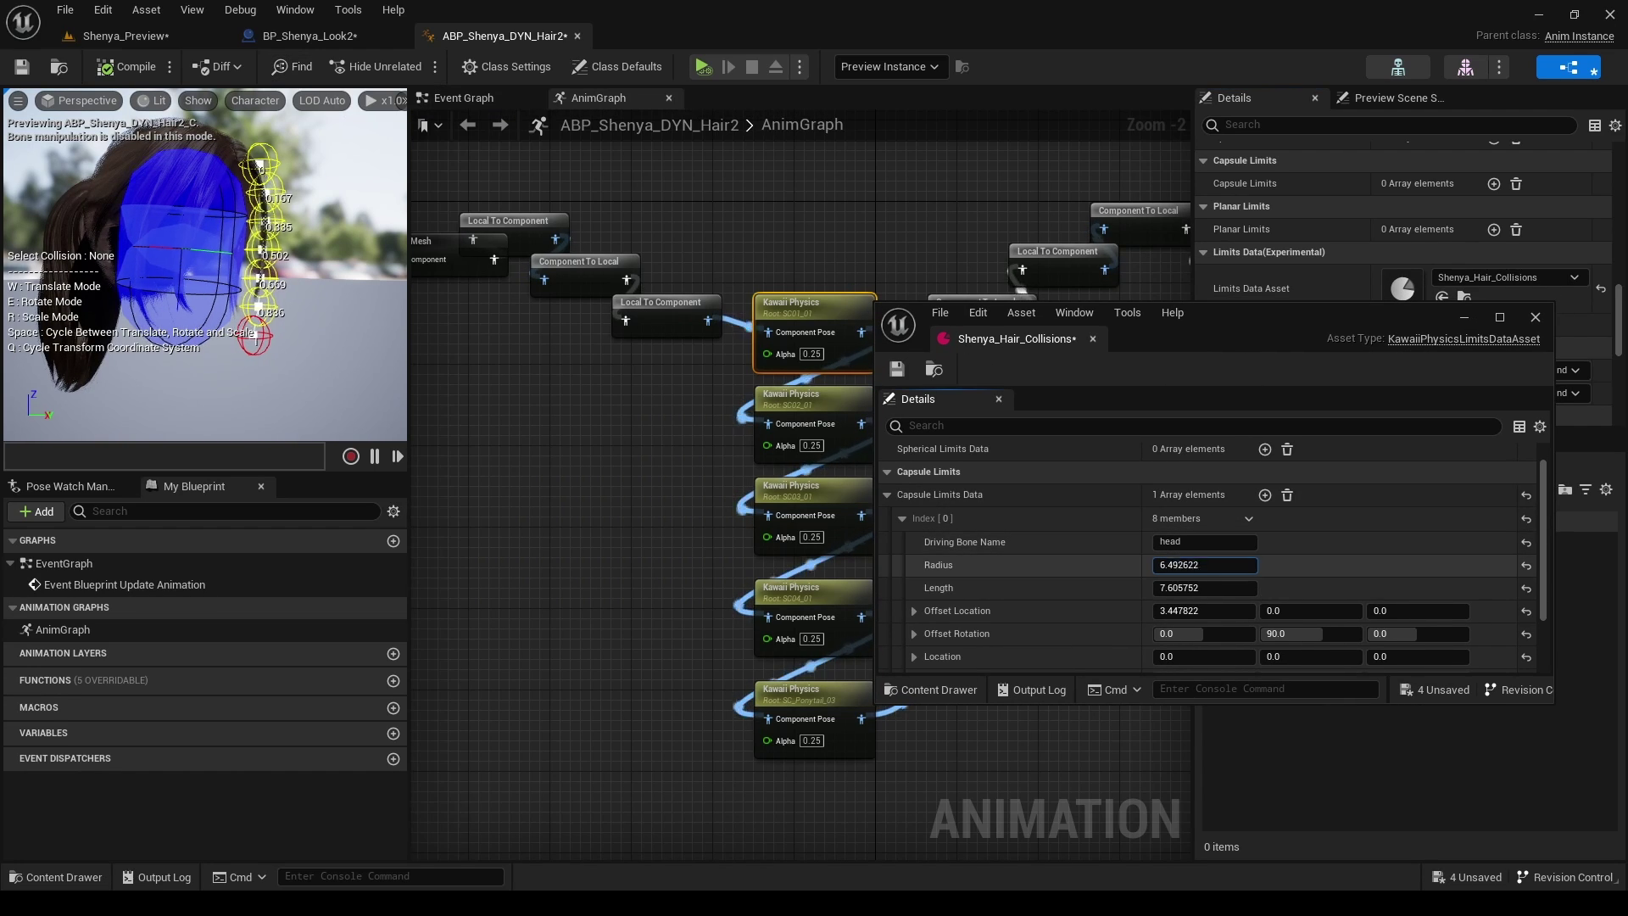
Simulate the Shenya_Preview level to examine how the hair moves with the head capsule limit
click(119, 36)
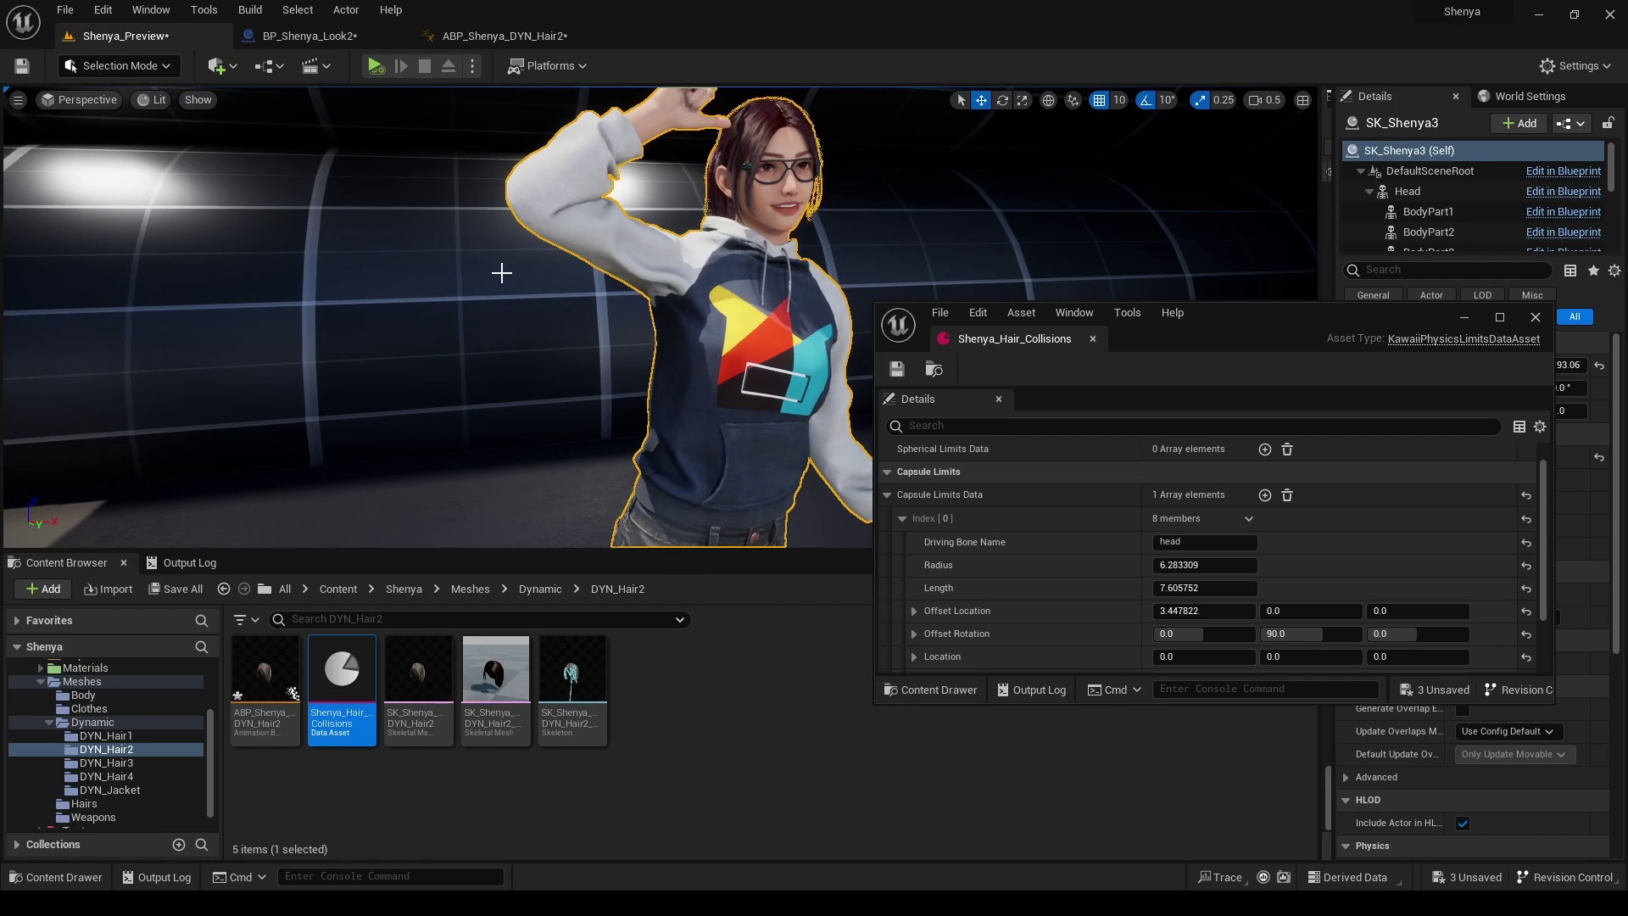
key(d)
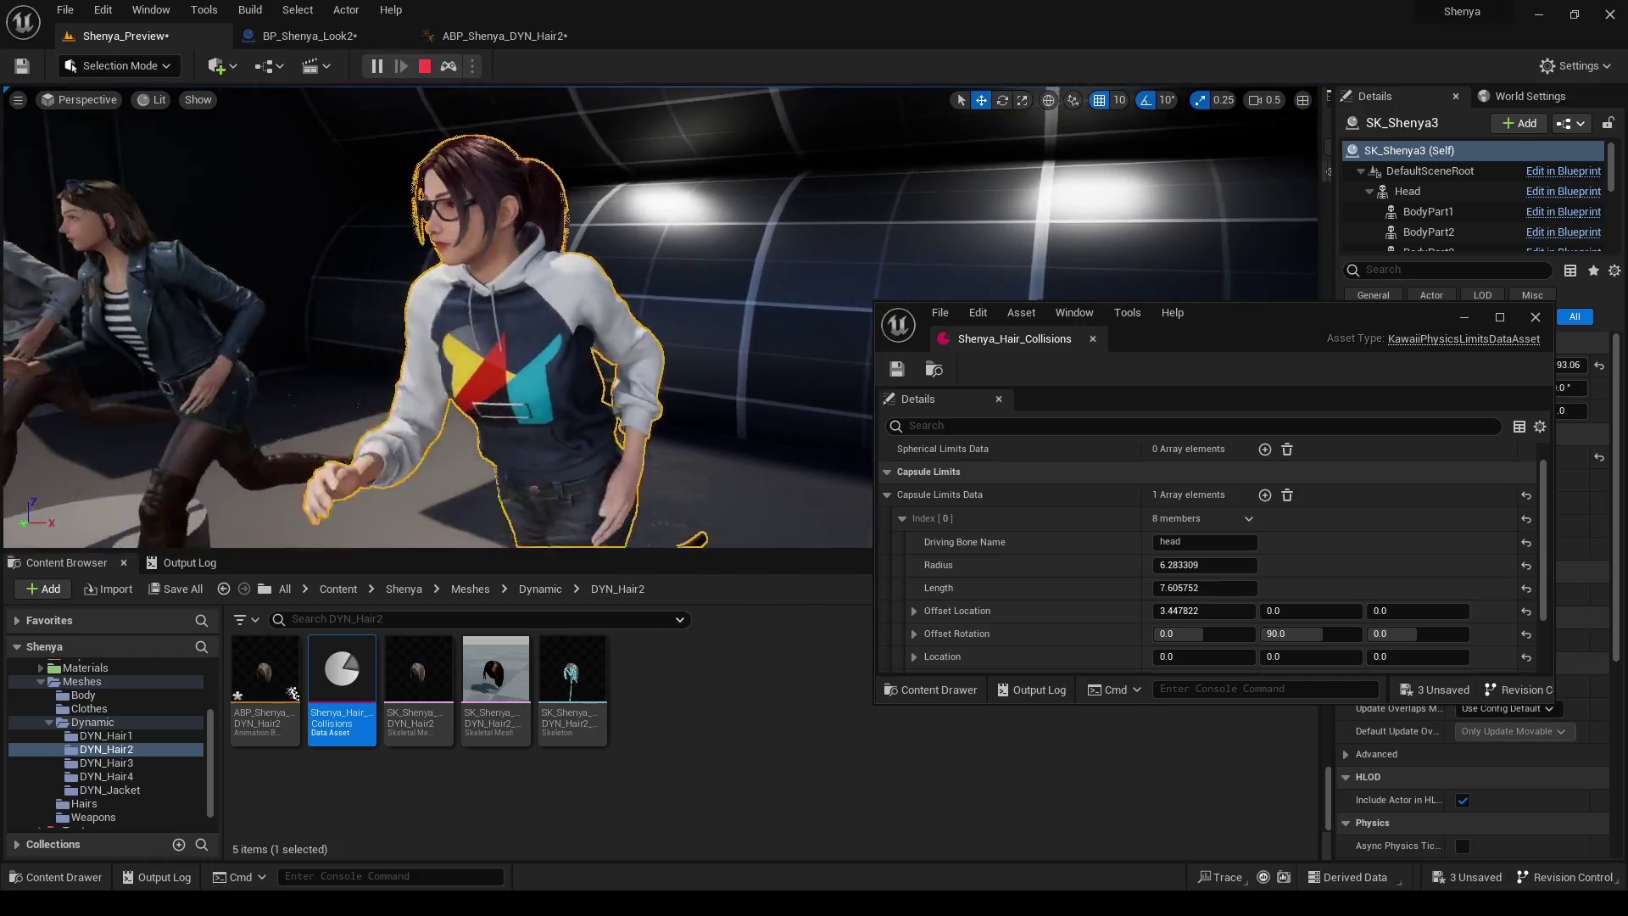